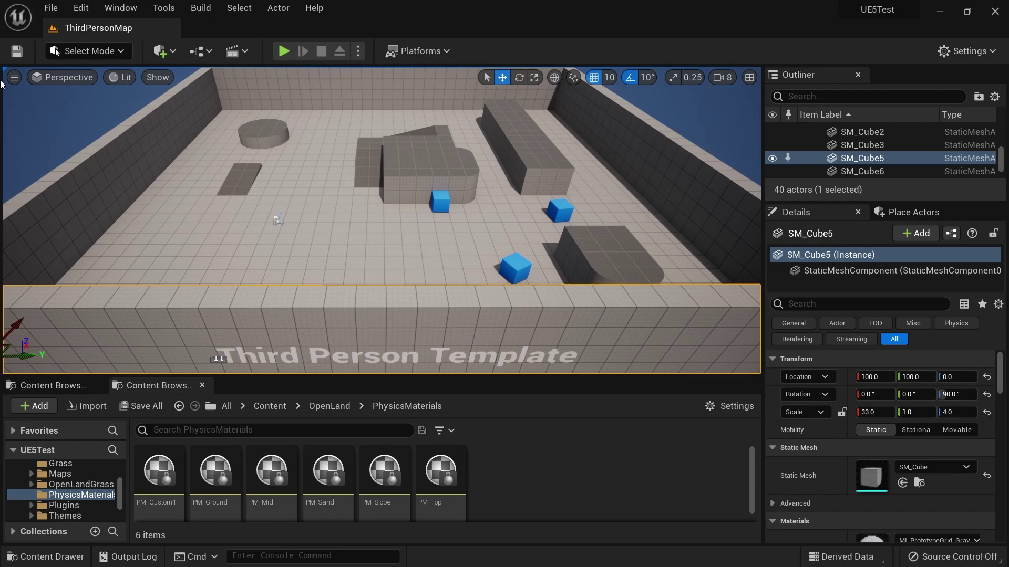
- Create a new level from the Open World template
click(97, 53)
click(51, 8)
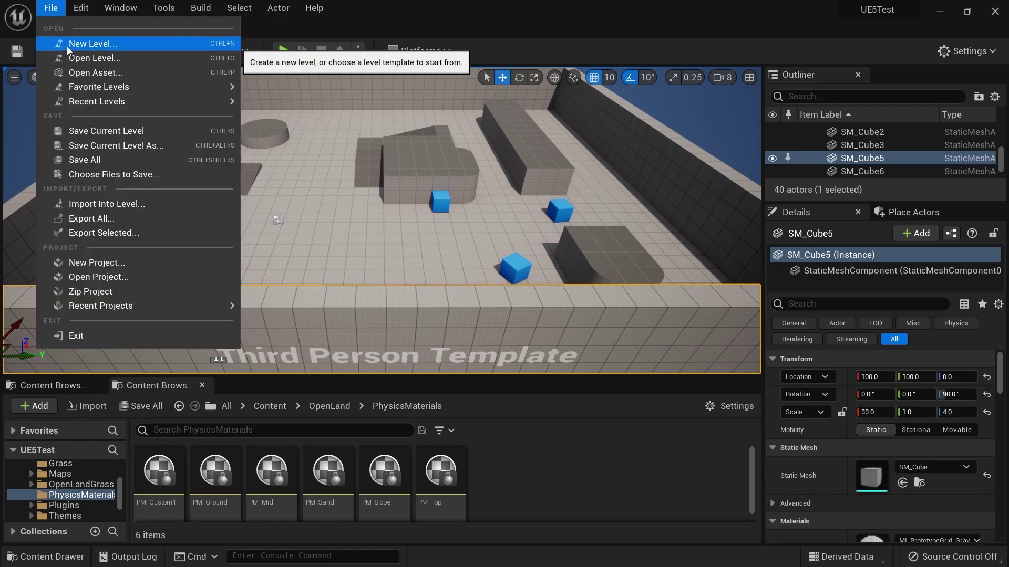
click(68, 46)
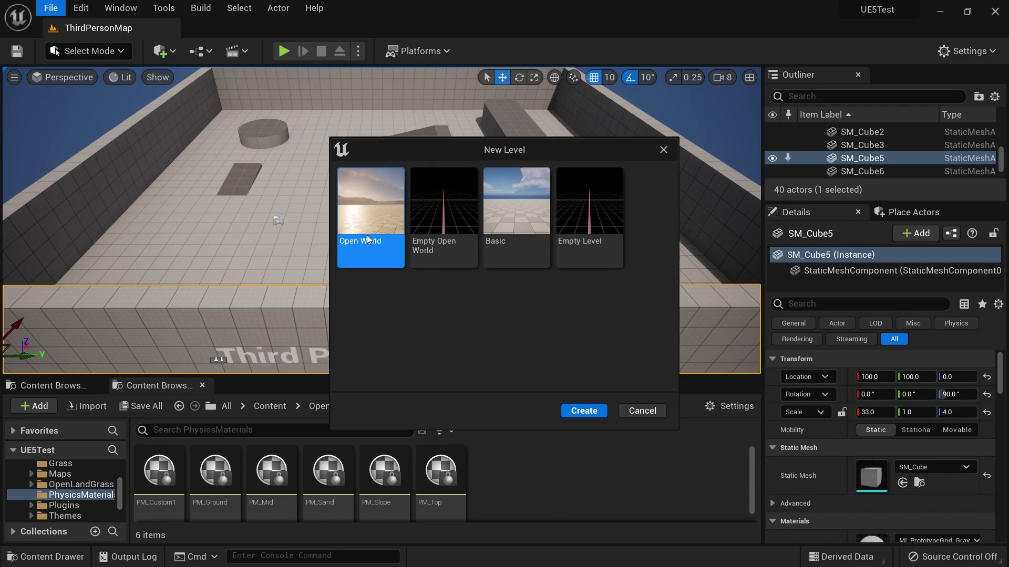
click(590, 415)
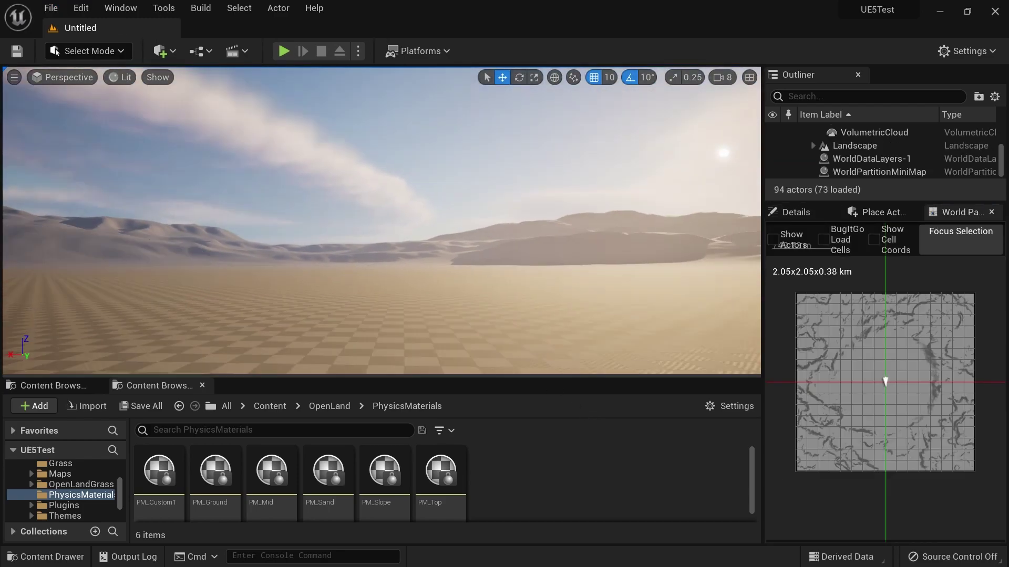
- Save the new level in the Content folder under the name Tutorial
right_drag(381, 221, 379, 239)
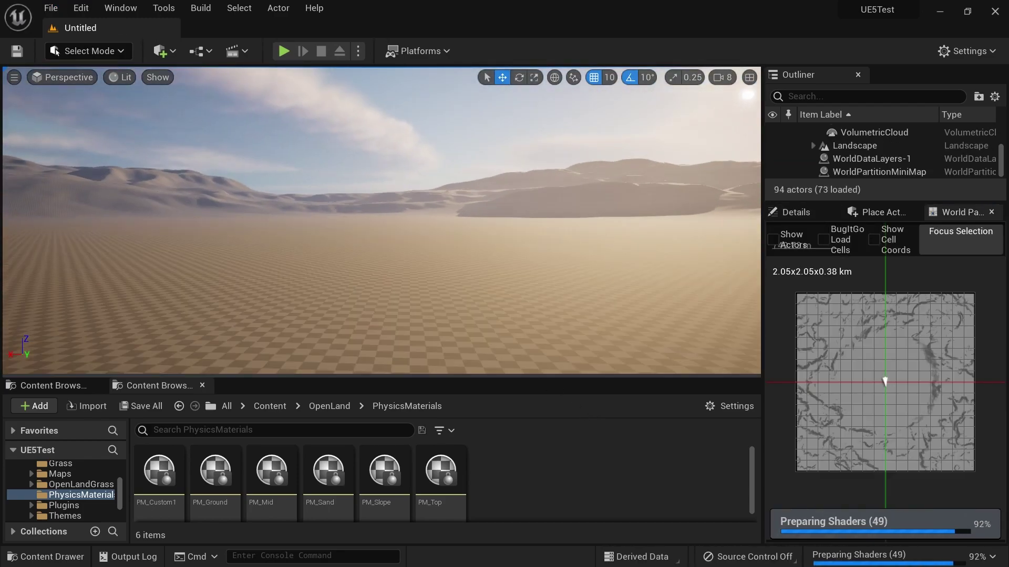
right_drag(447, 303, 447, 306)
key(w)
key(ctrl+s)
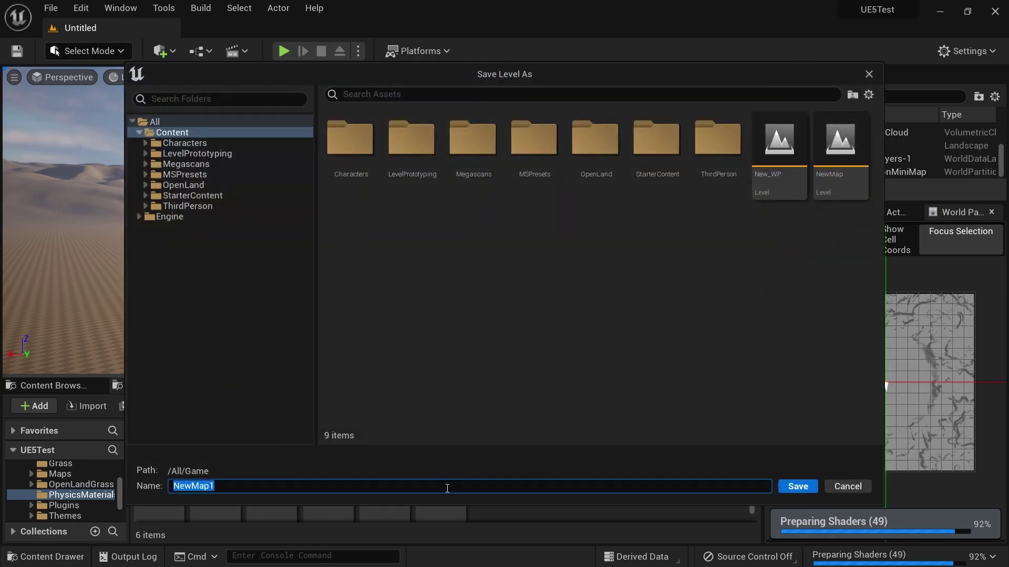
text(Tutorial)
key(Return)
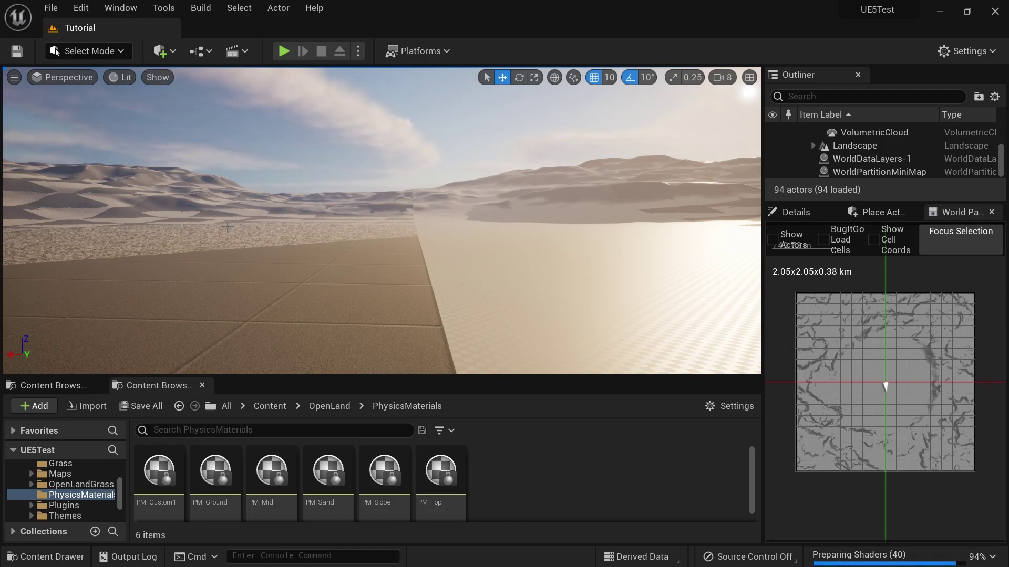
- Examine the mountain terrain and the individual landscape tiles that make it up, checking how they are listed in the HLOD folder
right_drag(228, 227, 8, 241)
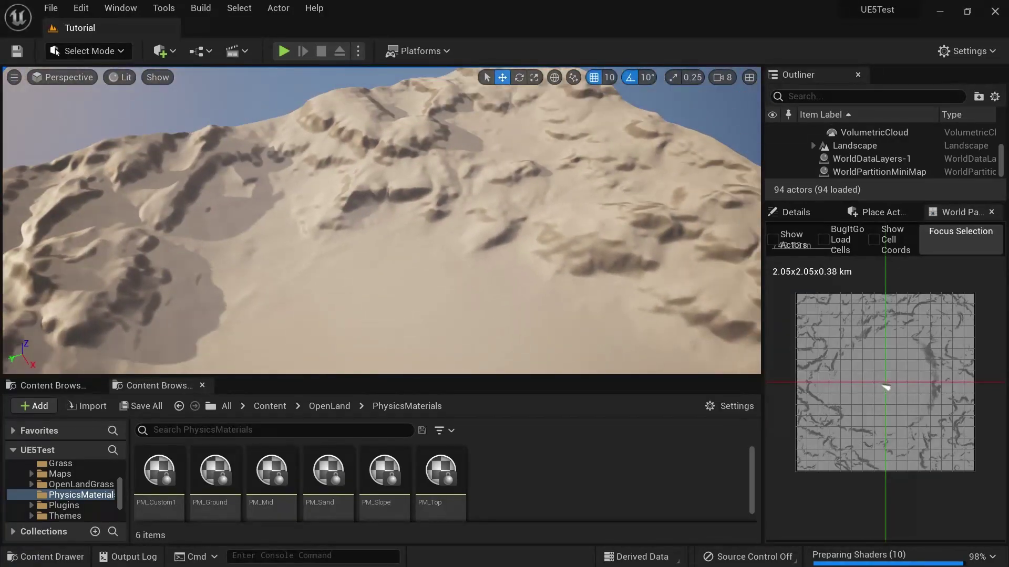
right_drag(184, 247, 236, 232)
click(274, 163)
click(445, 142)
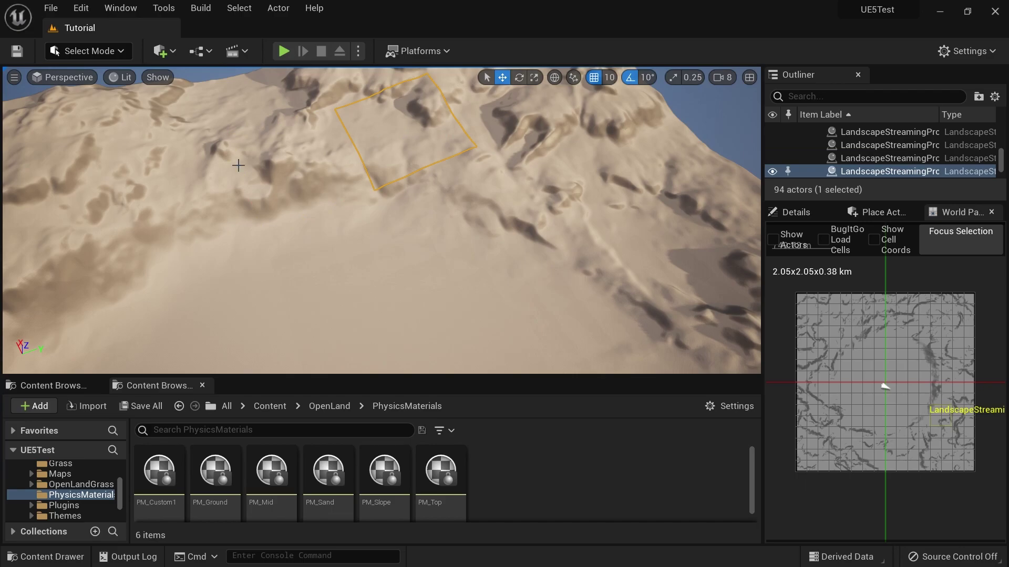
click(289, 230)
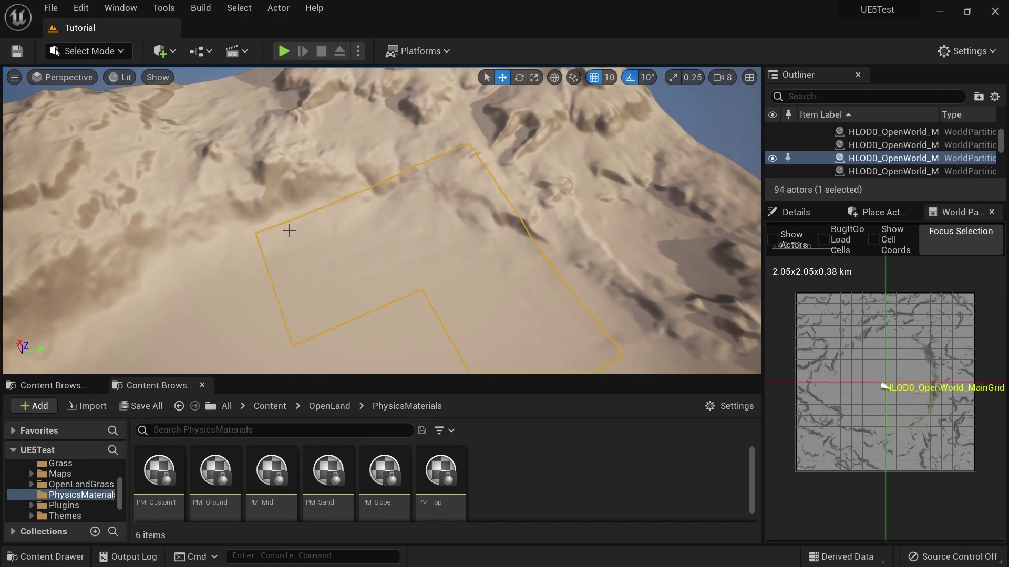
click(178, 199)
click(295, 220)
right_drag(295, 220, 420, 236)
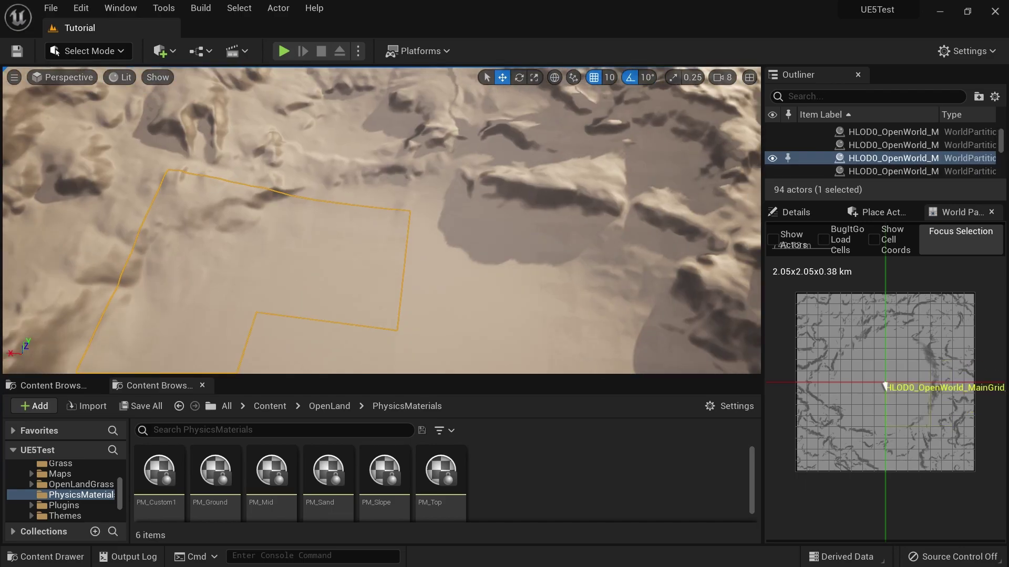
scroll(824, 134, up, 5)
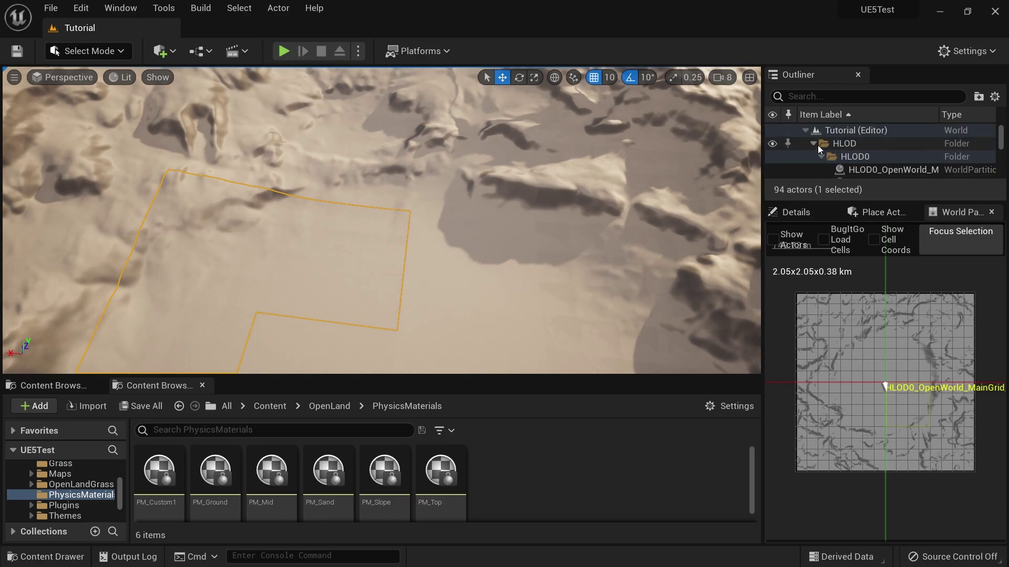
click(812, 143)
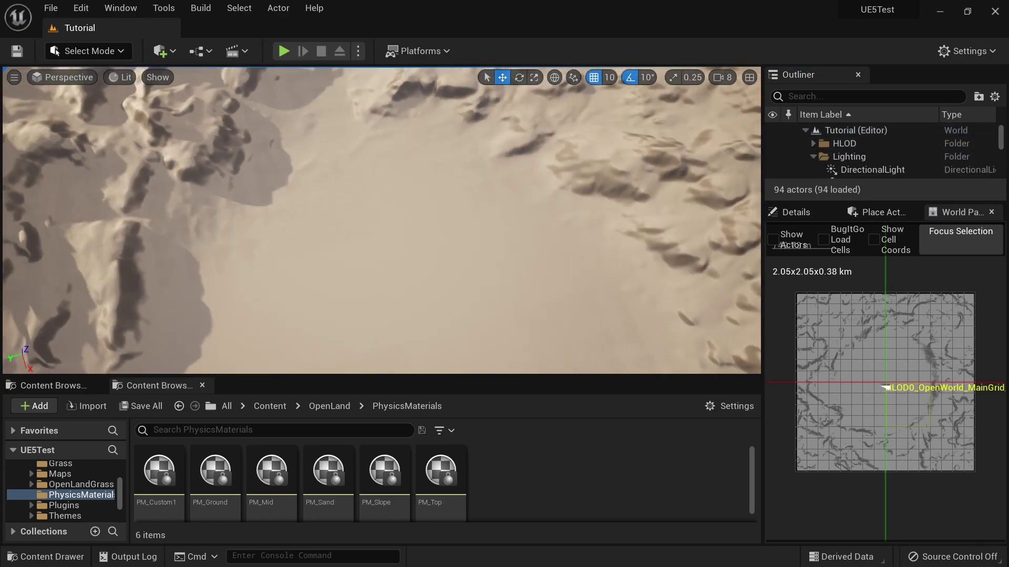
- Load the selected cells covering the whole World Partition map
right_drag(381, 221, 514, 211)
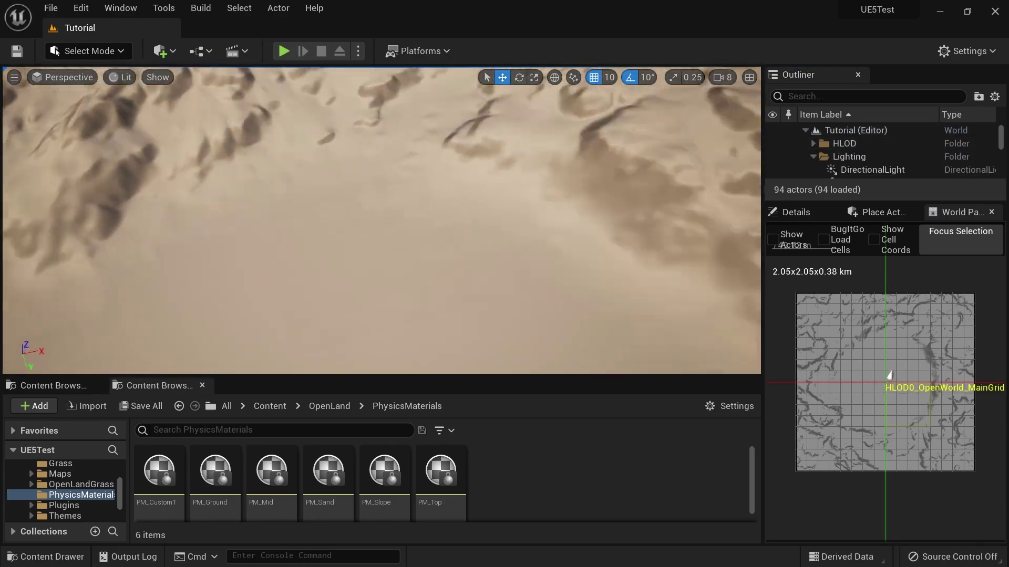
right_drag(302, 215, 302, 215)
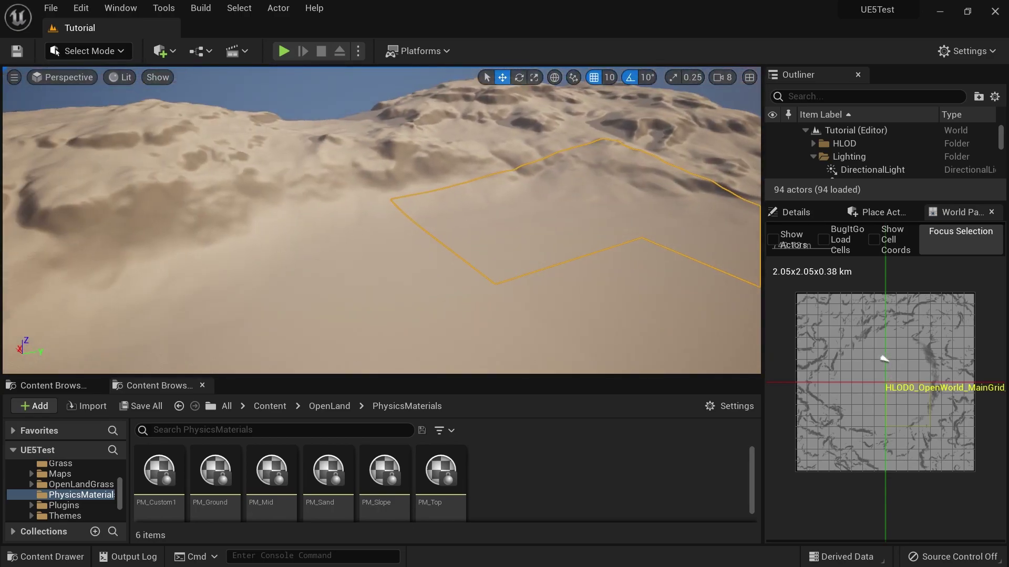
right_drag(222, 227, 264, 231)
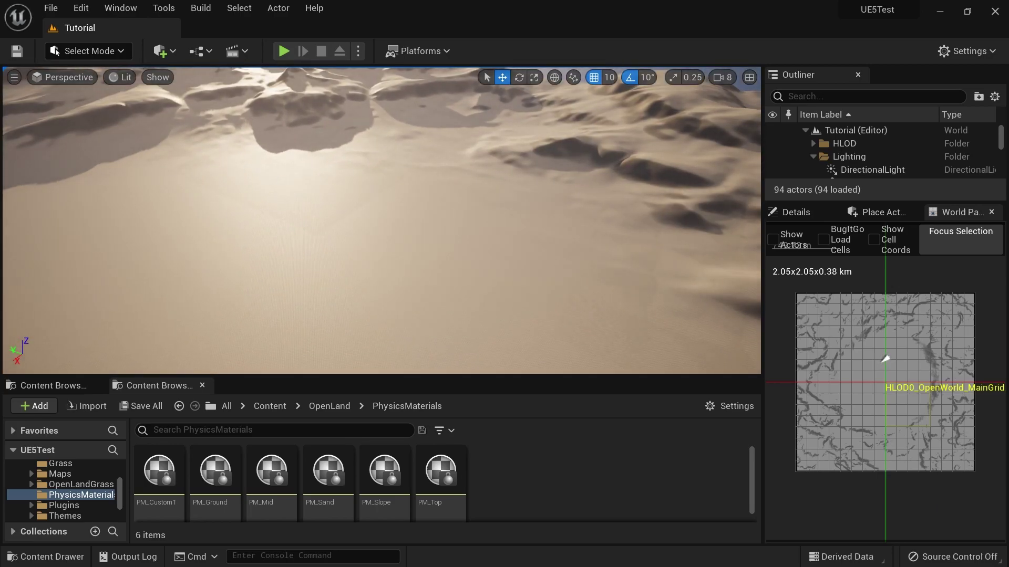
right_drag(264, 231, 264, 232)
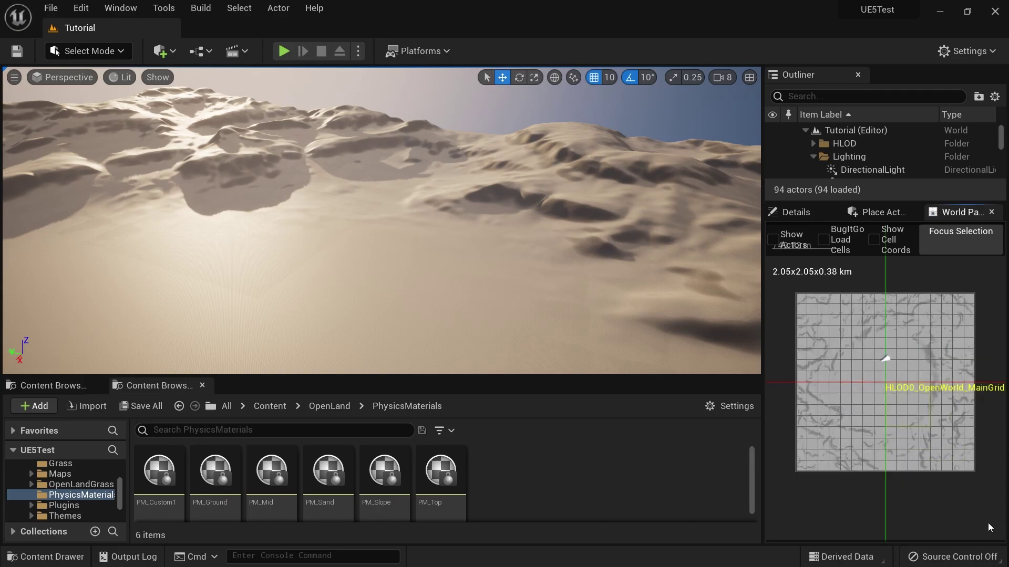
right_click(850, 367)
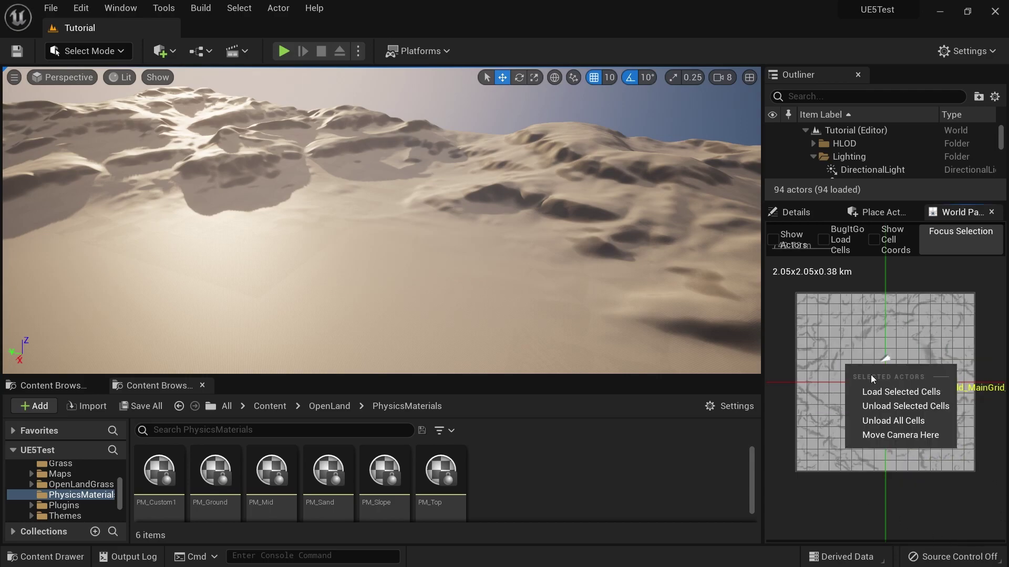
click(887, 396)
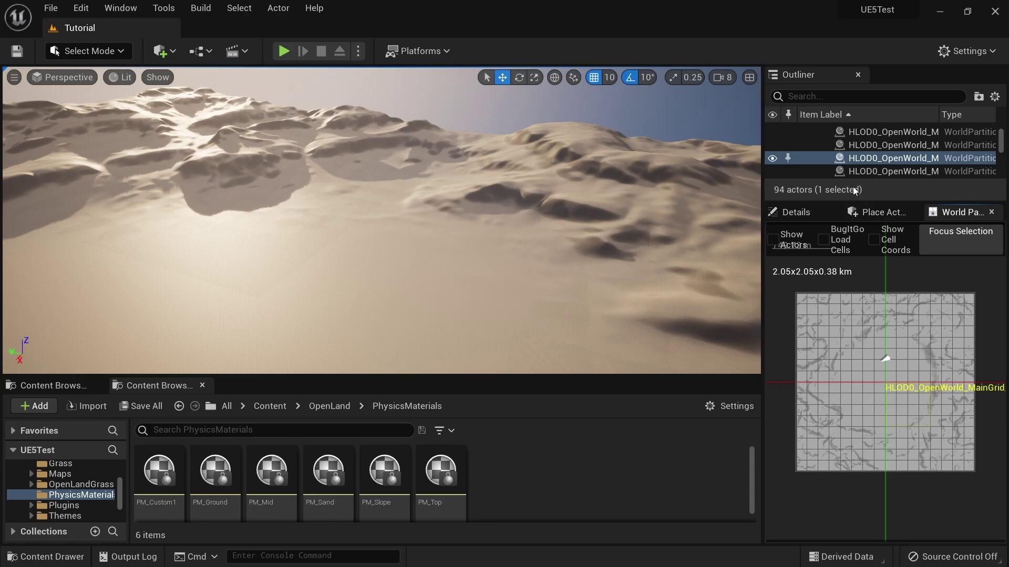
- Collapse the HLOD and Lighting folders in the Outliner
scroll(849, 155, up, 3)
click(824, 146)
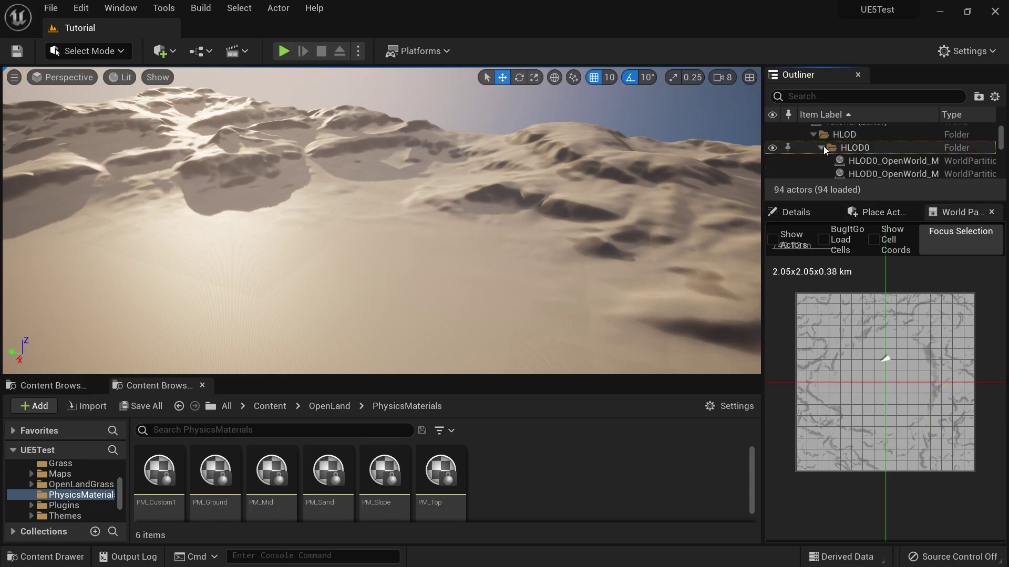
click(813, 135)
scroll(824, 149, up, 1)
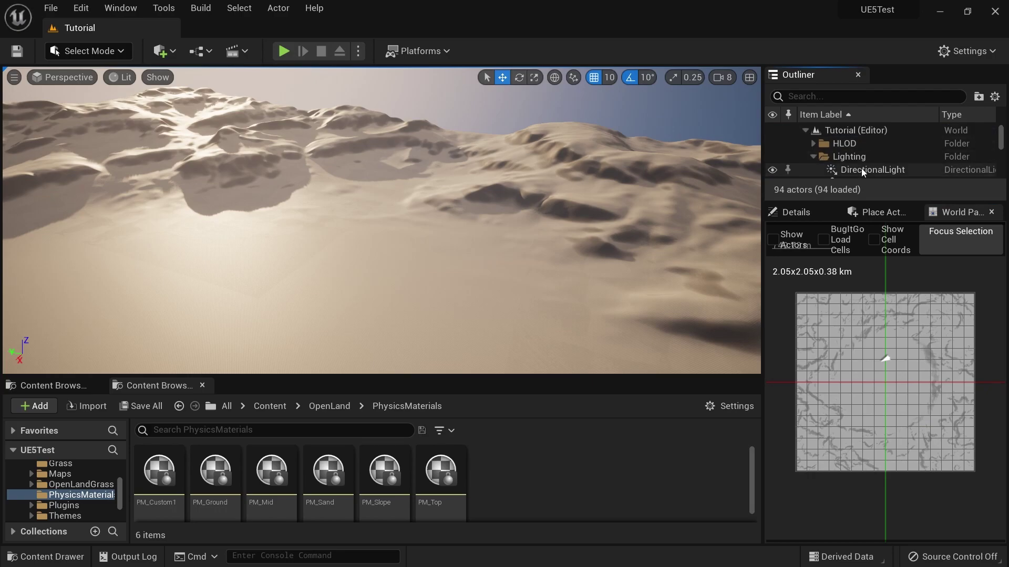
click(813, 158)
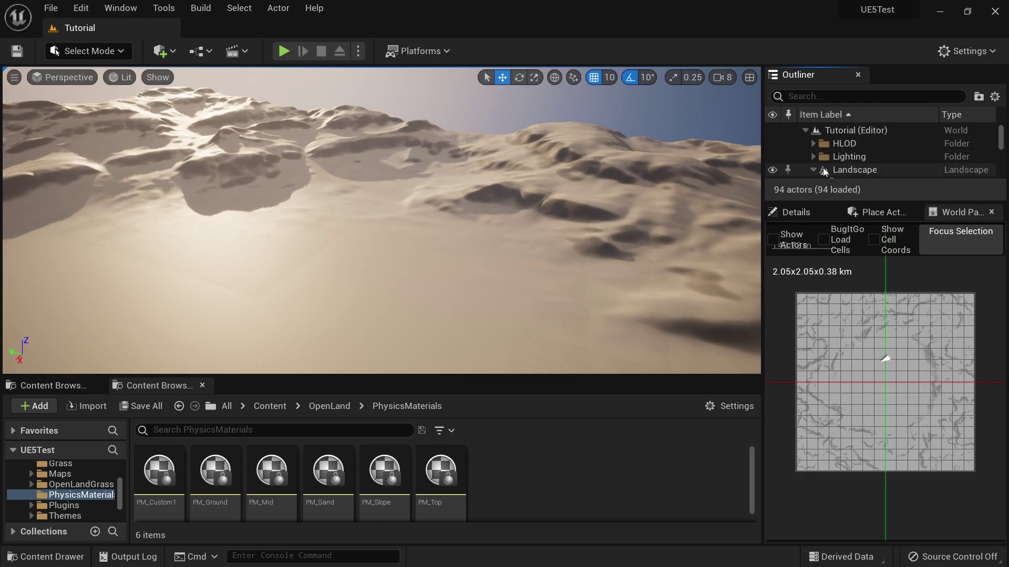
- Select the Landscape actor and show its details
click(888, 170)
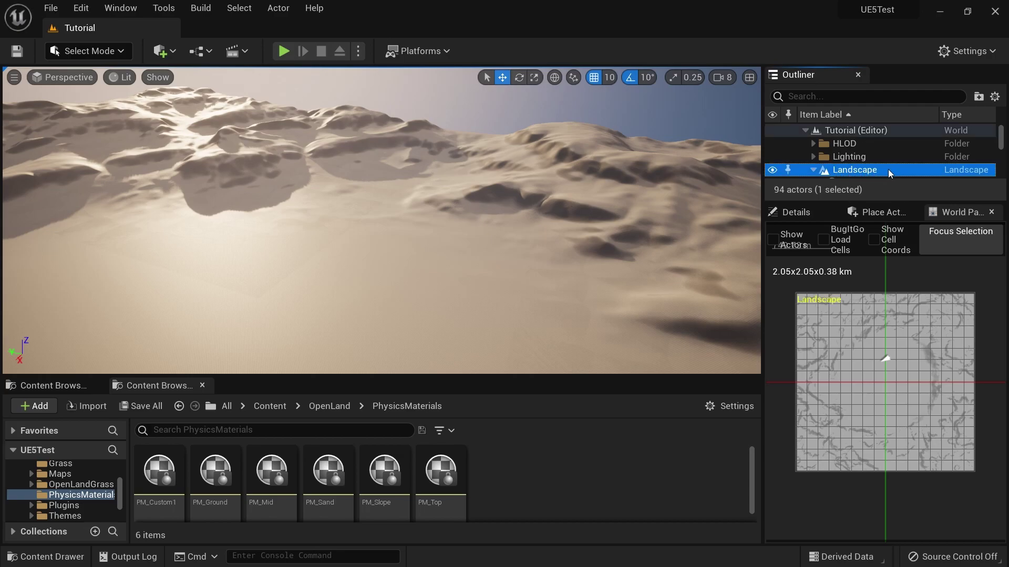
scroll(887, 170, down, 2)
scroll(887, 169, up, 1)
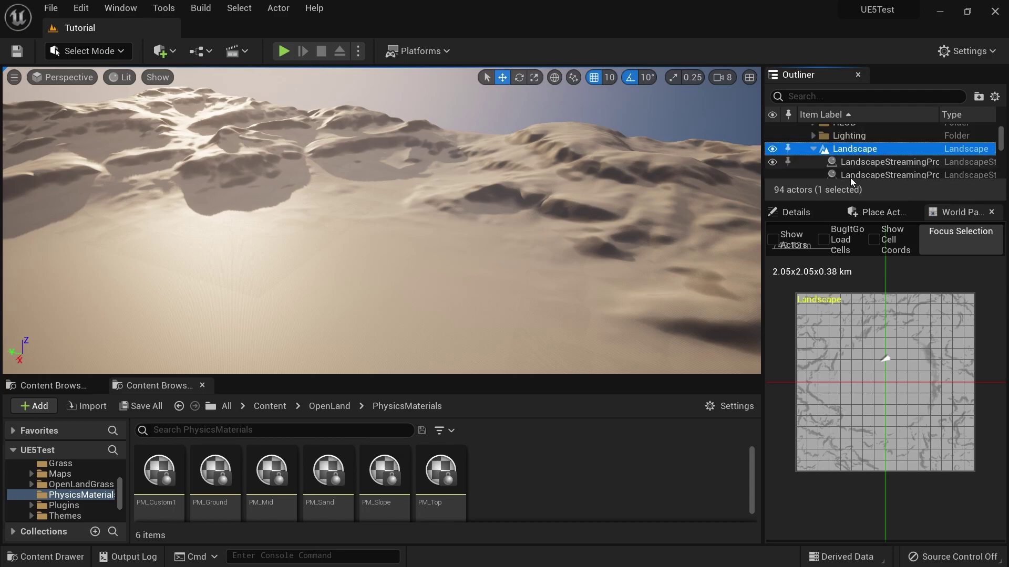
click(804, 213)
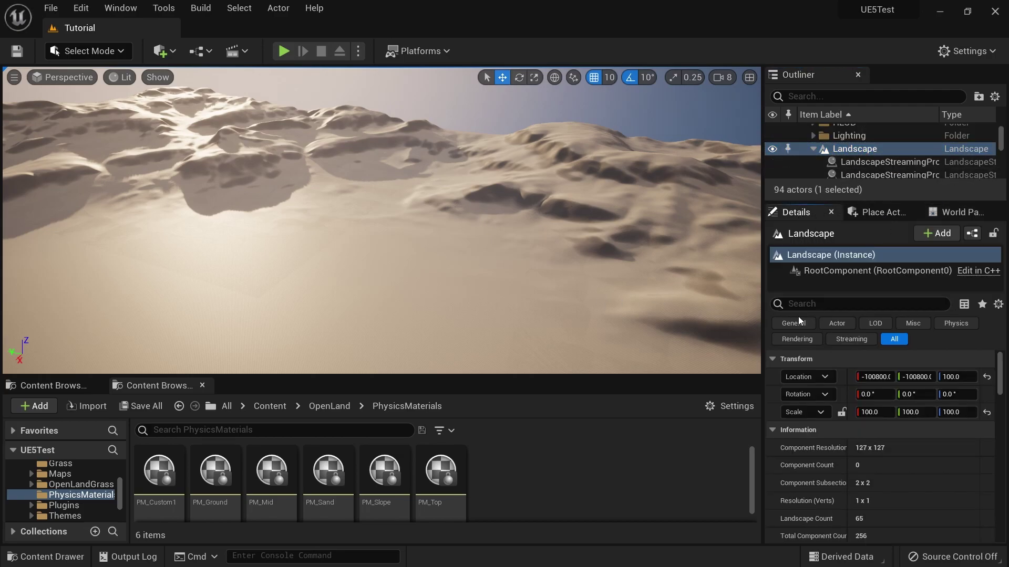
scroll(854, 166, down, 1)
scroll(854, 166, up, 1)
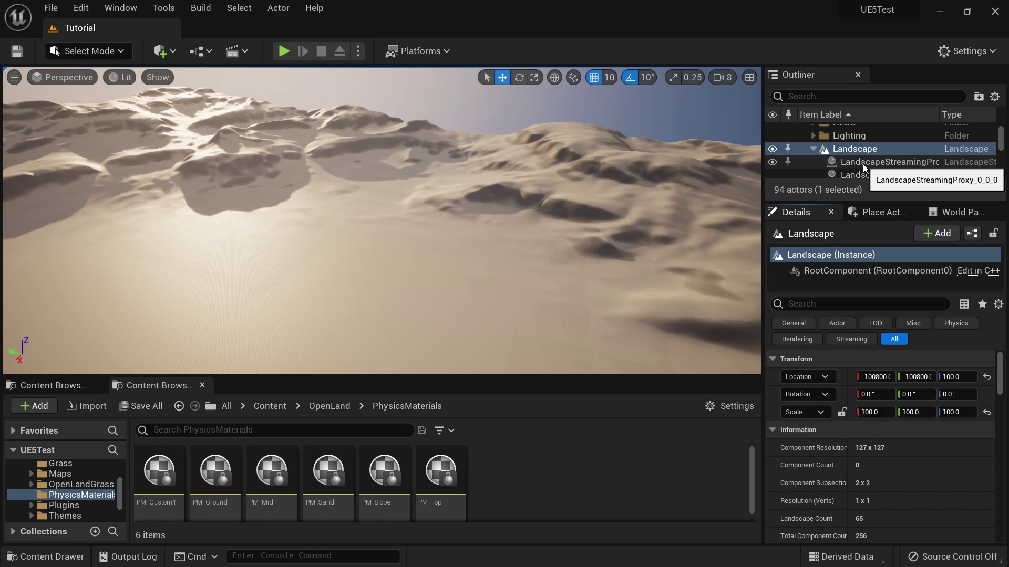
- Extend the selection from Landscape through the last LandscapeStreamingProxy so that all landscape actors are selected together
scroll(865, 163, down, 2)
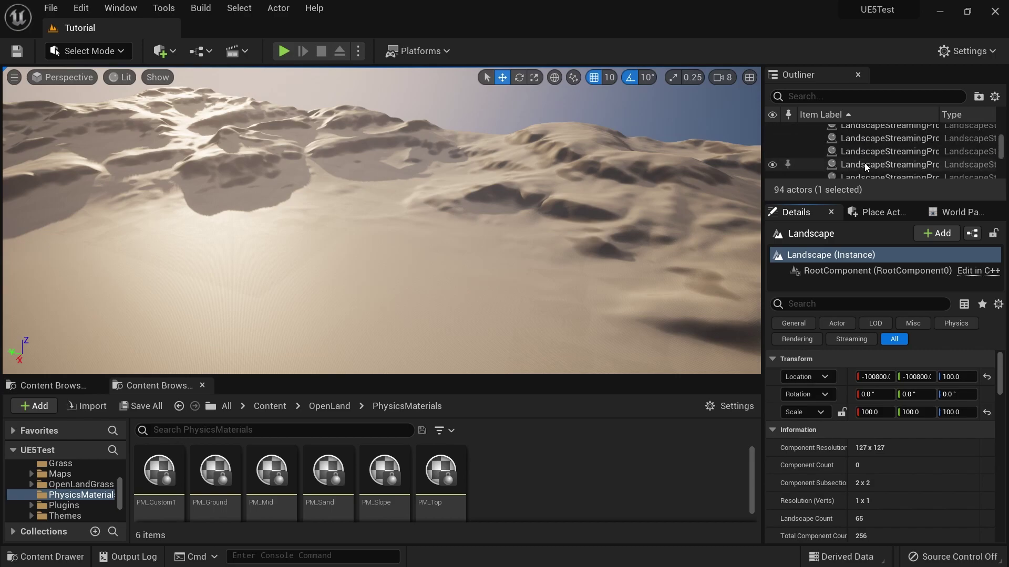
scroll(865, 163, down, 3)
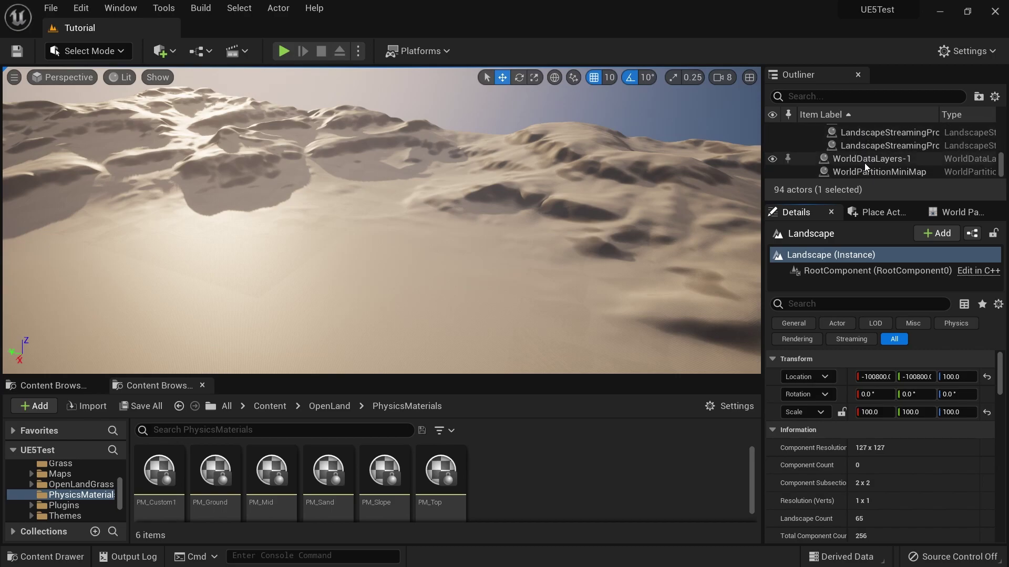
scroll(865, 163, up, 3)
scroll(891, 168, down, 3)
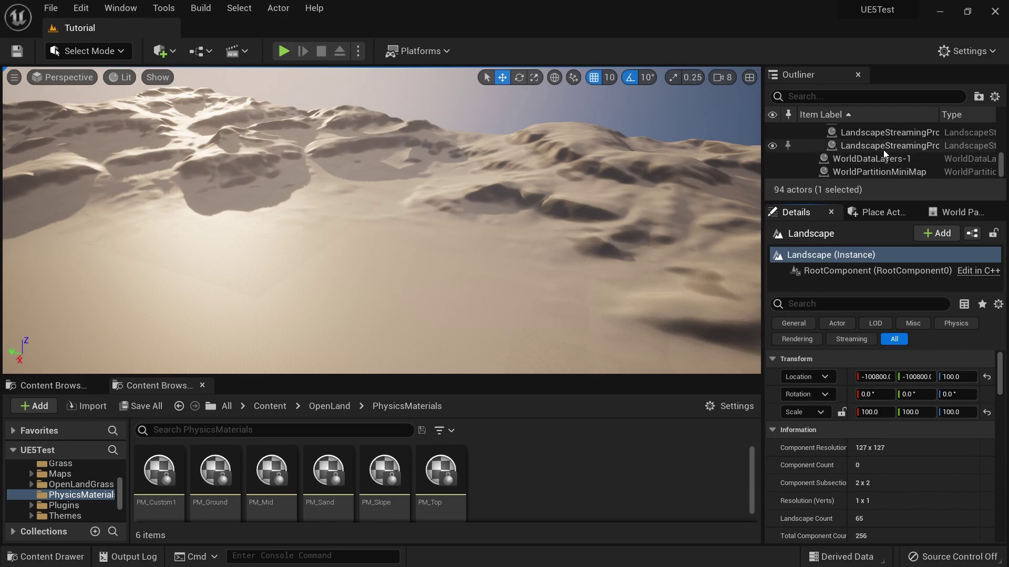
shift+click(884, 150)
scroll(1003, 175, up, 1)
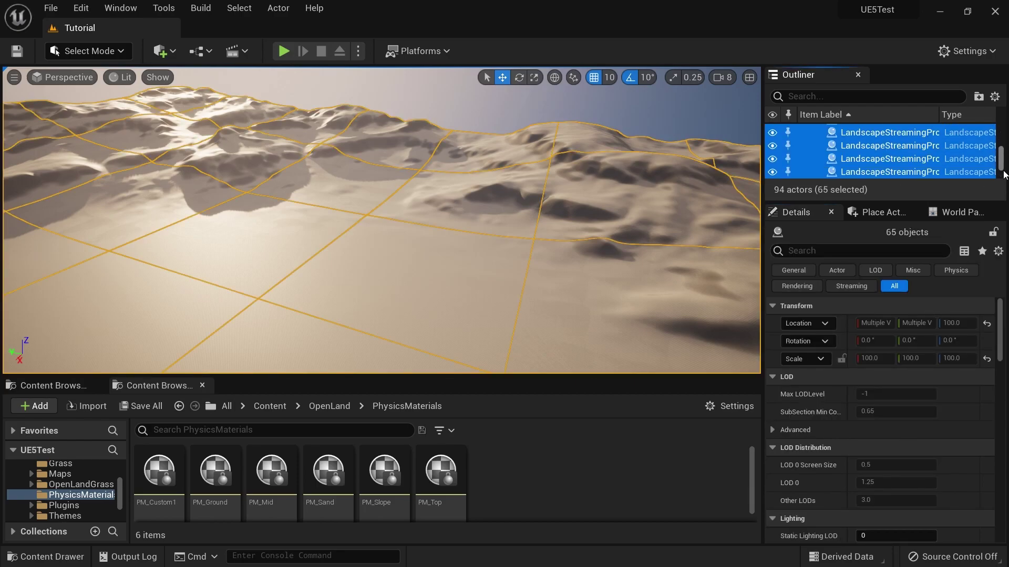
scroll(1004, 174, up, 5)
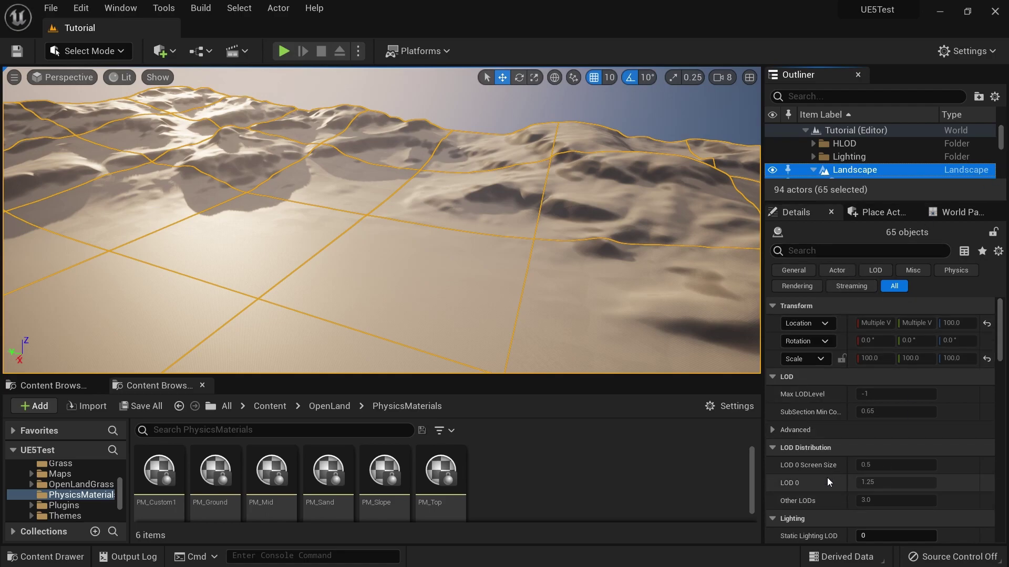
- Set the Landscape Material of all selected landscape actors to MI_OpenLand_Theme_Default, filtering the properties with "mater"
click(834, 252)
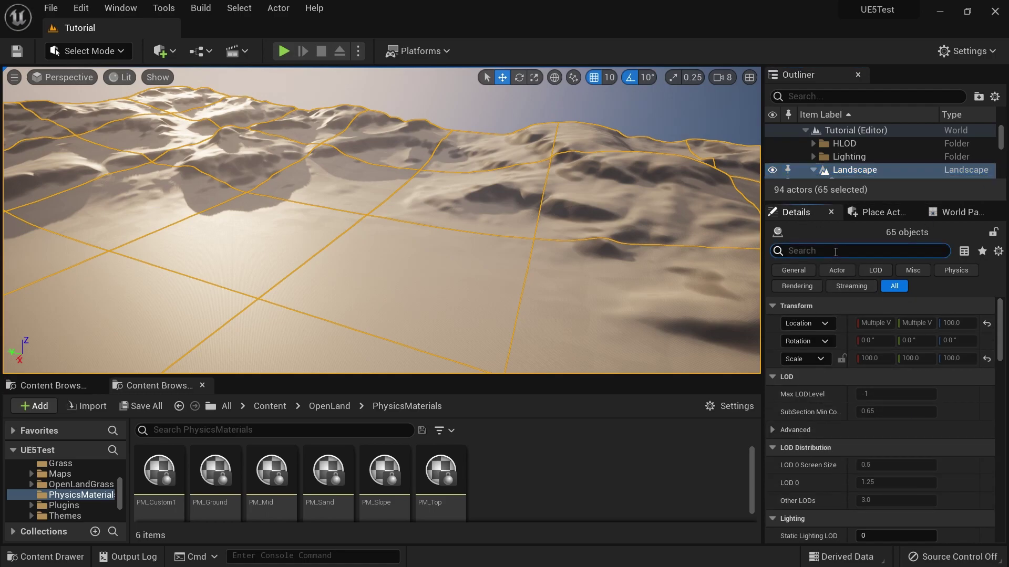
text(mater)
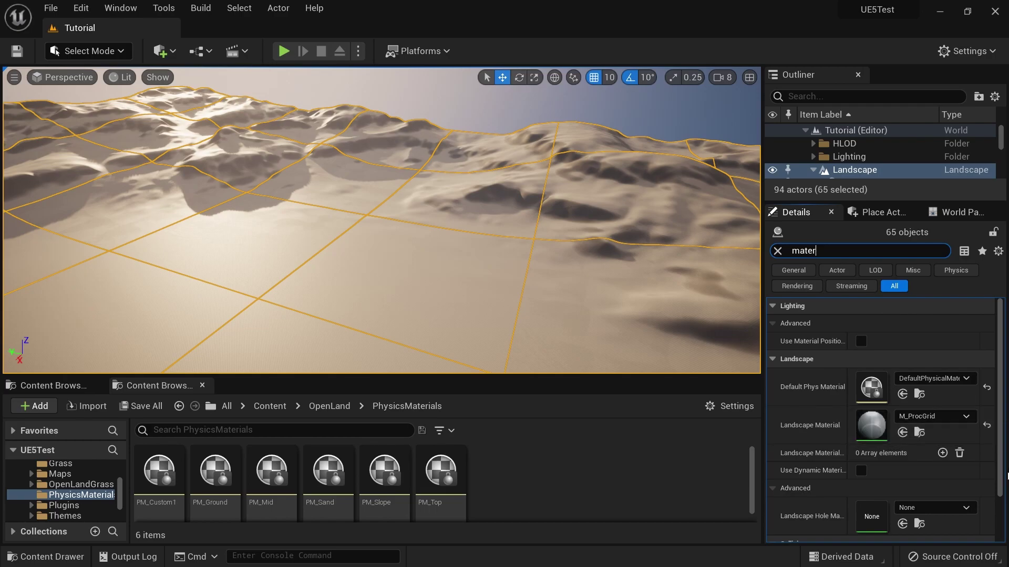
click(933, 417)
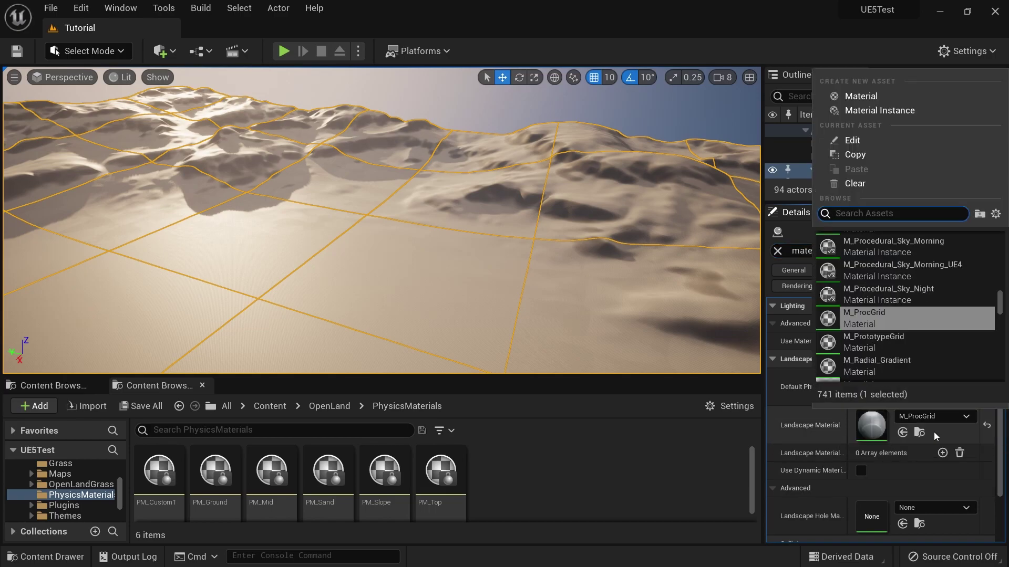
text(MI)
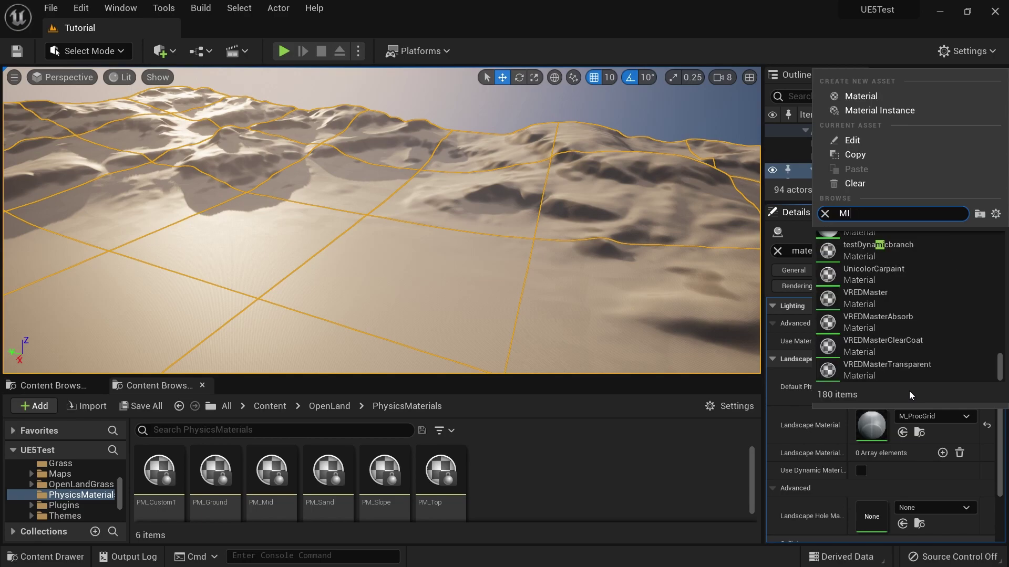
text(_Open)
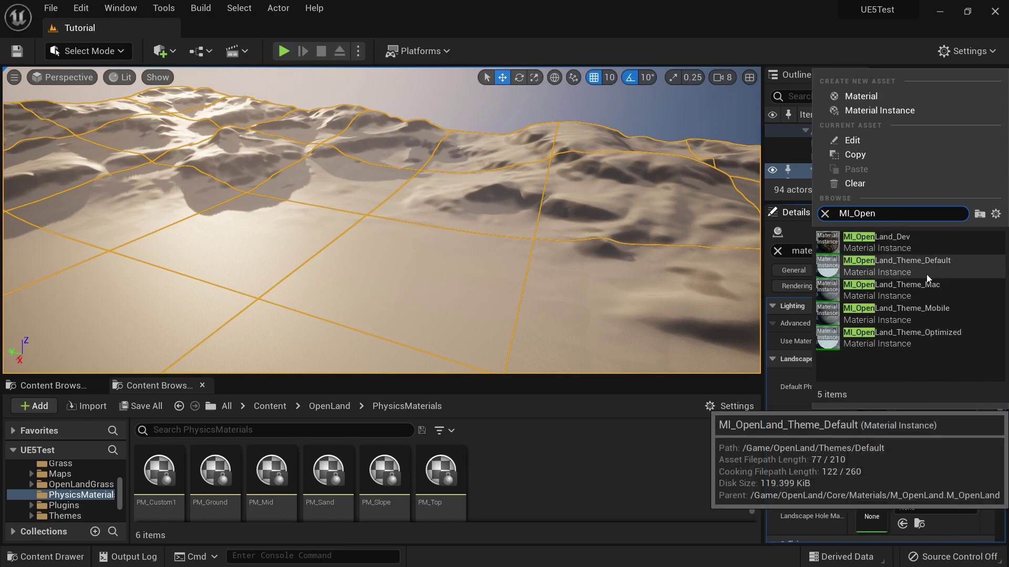
click(892, 266)
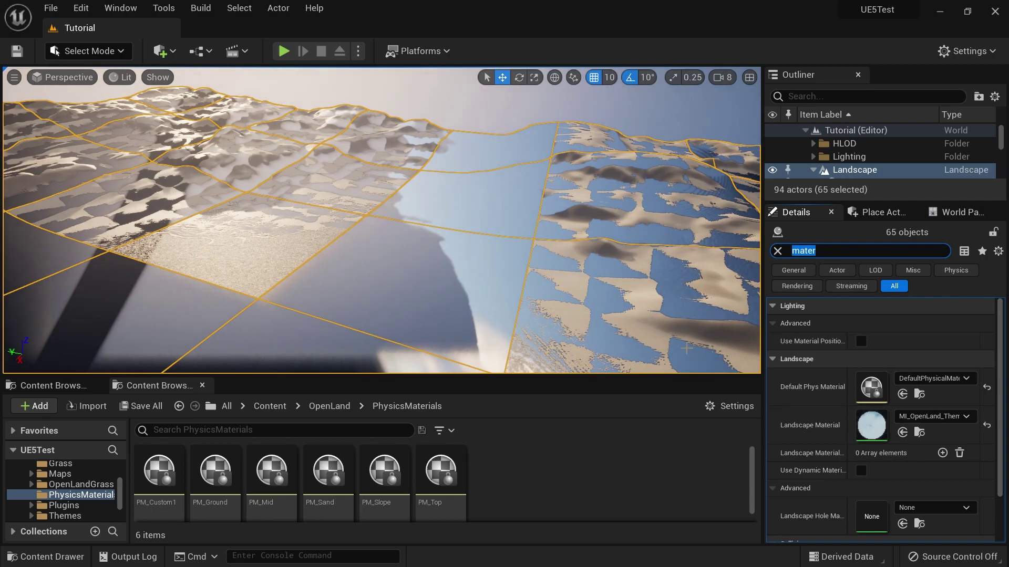
- Look over the landscape with its new material and briefly play-test the level before returning to editing
click(568, 96)
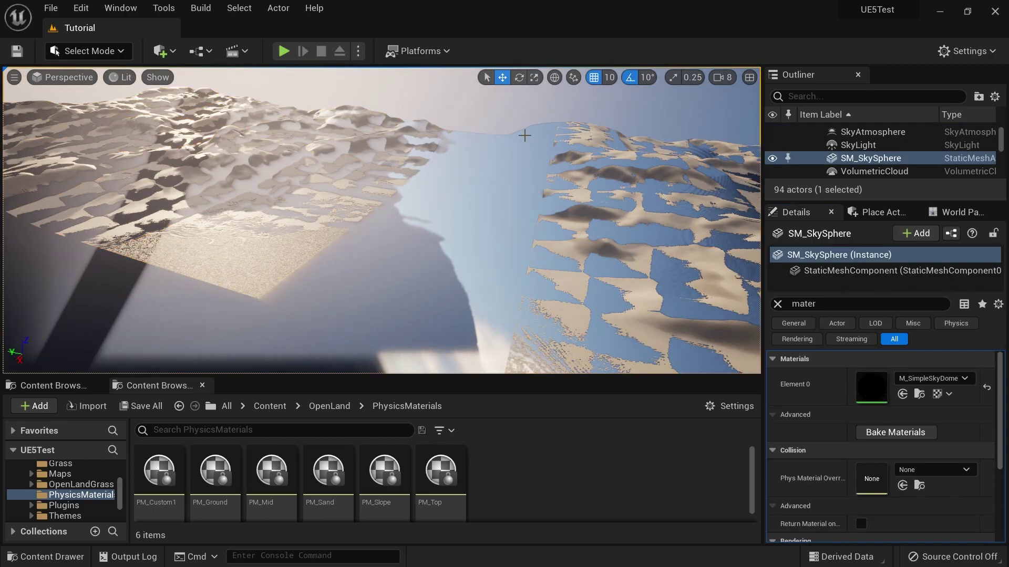
right_drag(525, 134, 310, 247)
right_drag(567, 96, 568, 96)
right_drag(472, 203, 473, 202)
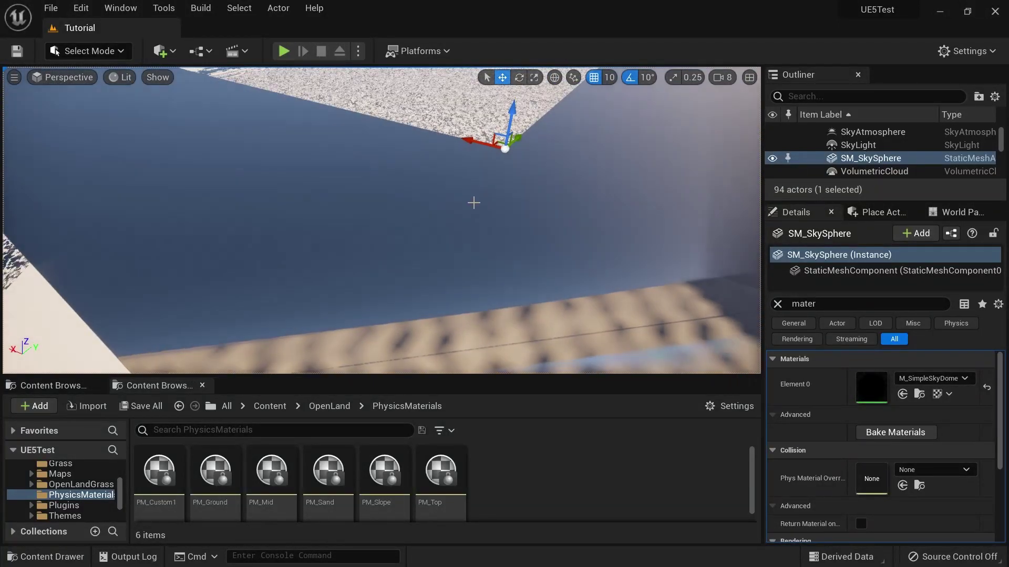
key(alt+p)
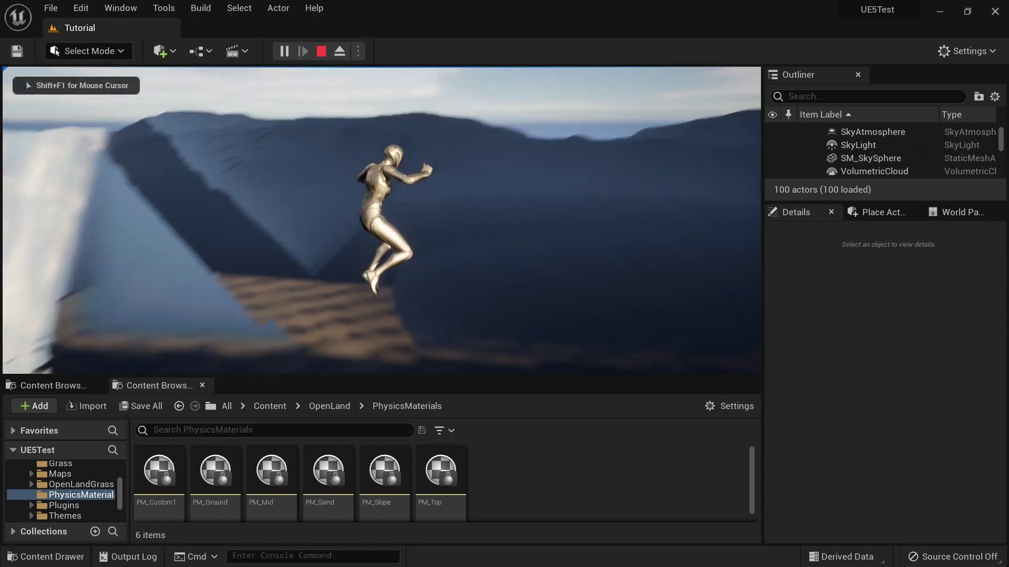
key(Escape)
key(e)
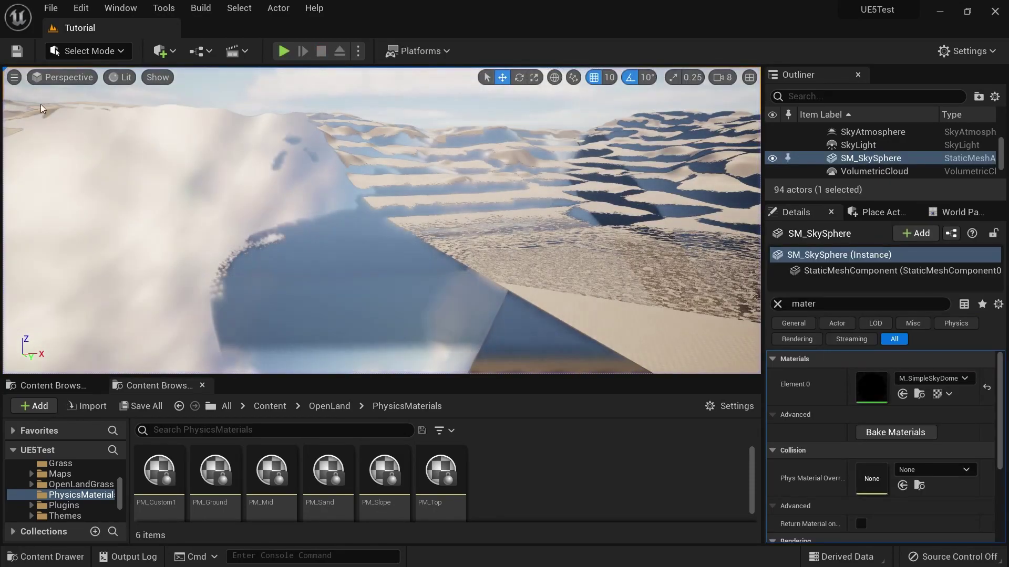
- Switch to Landscape mode and assign AutoForest_LayerInfo to the AutoForest target layer
click(91, 48)
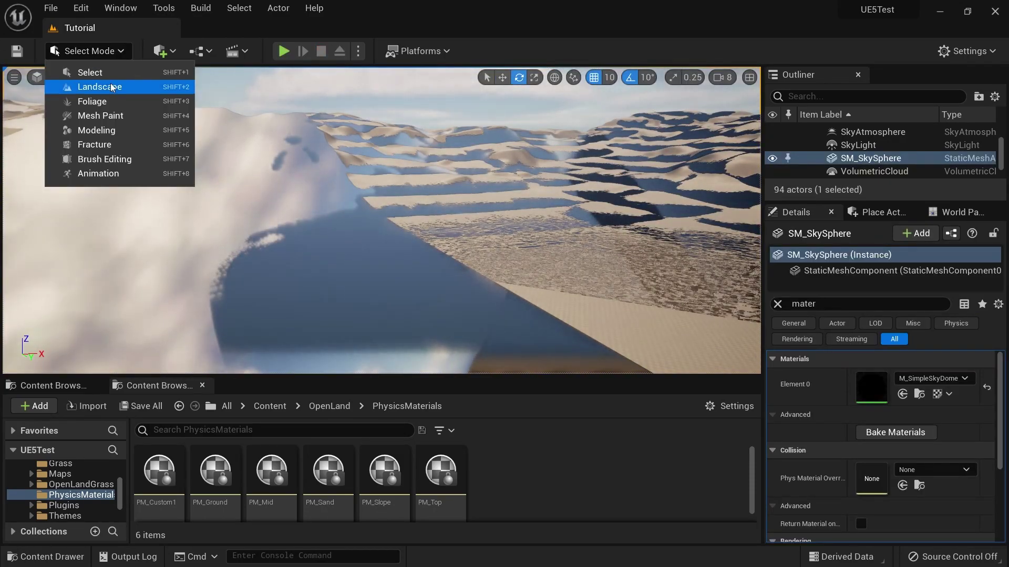
click(106, 82)
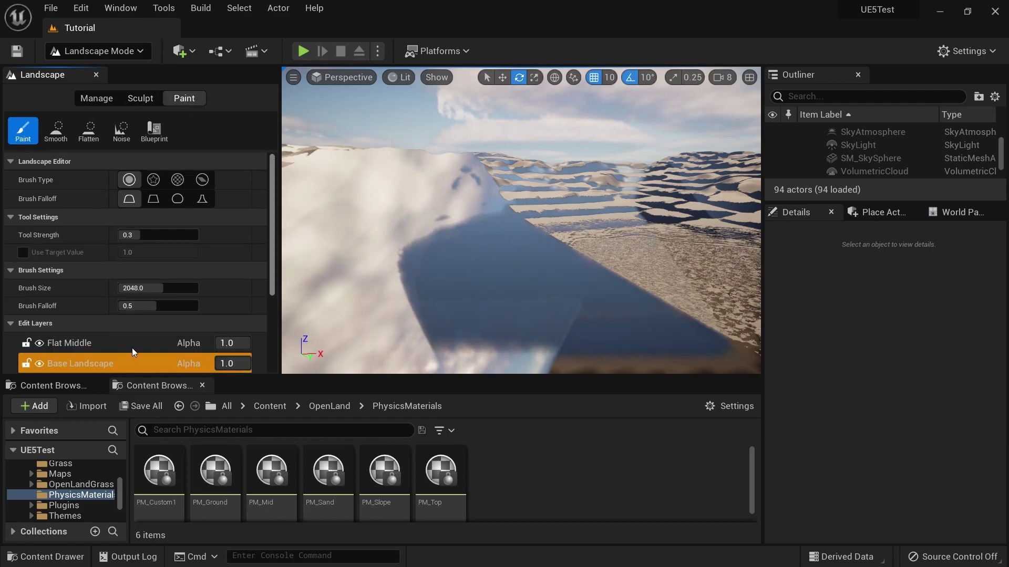
scroll(263, 267, down, 6)
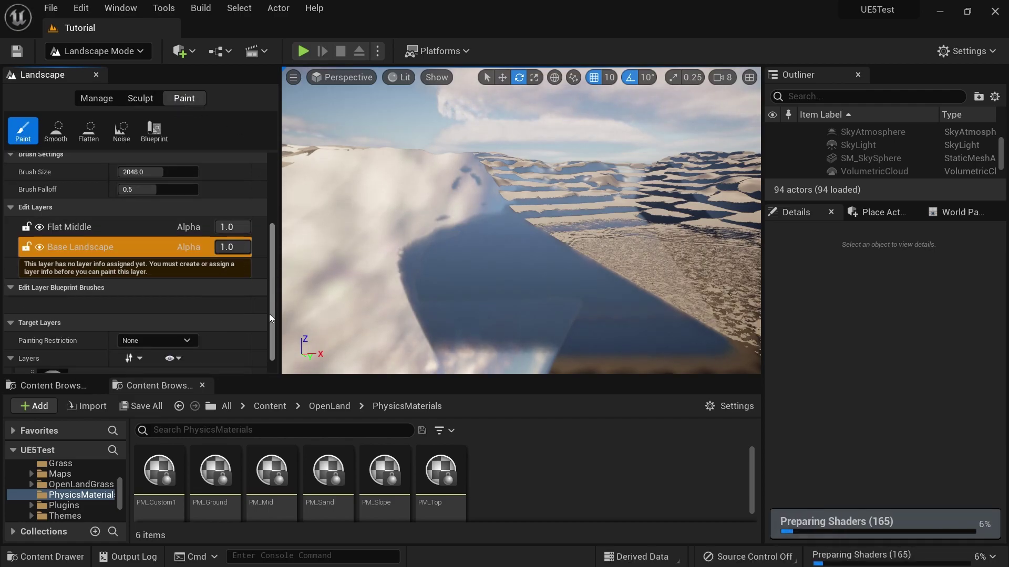
scroll(273, 326, down, 2)
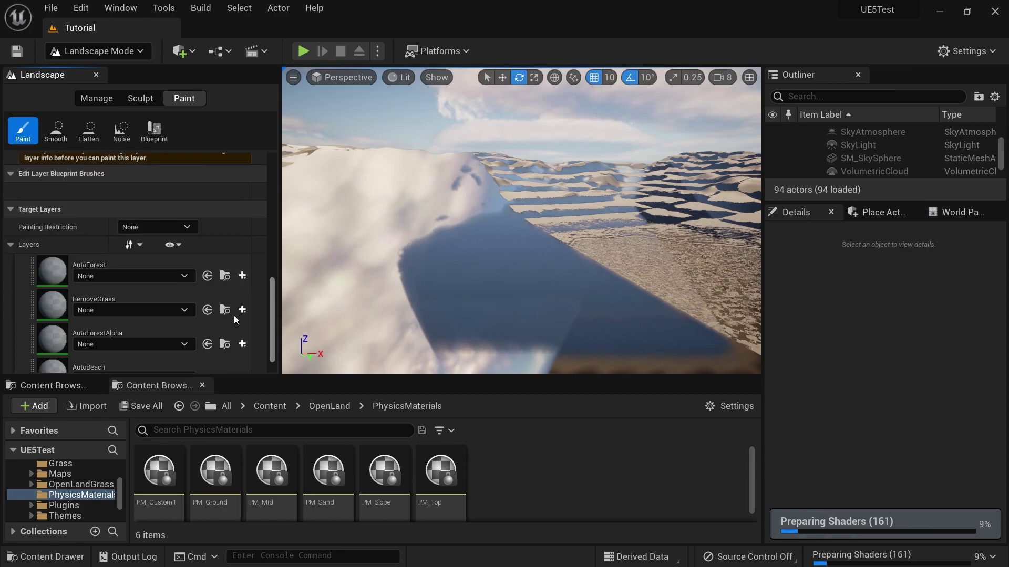
click(132, 277)
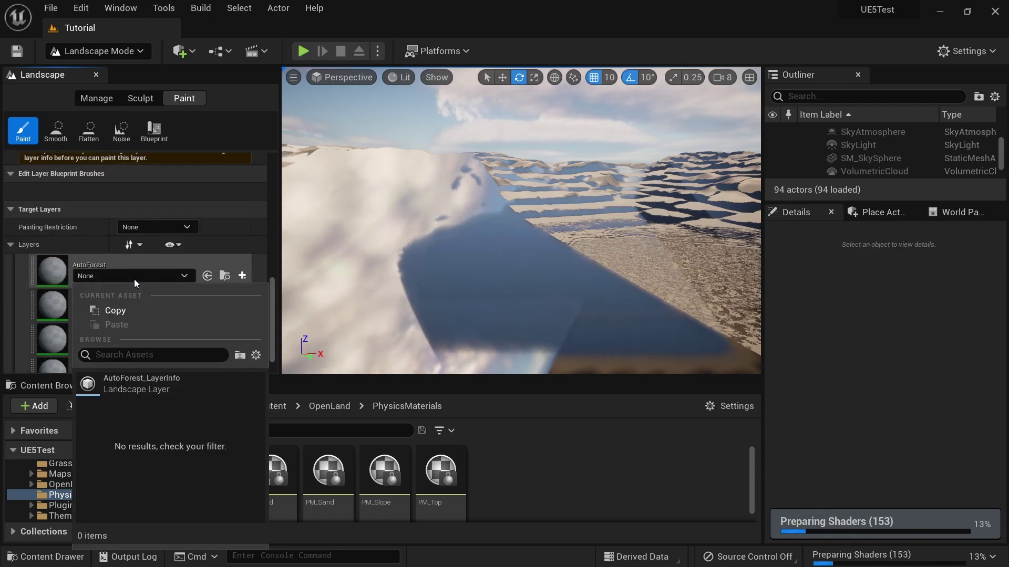
click(175, 389)
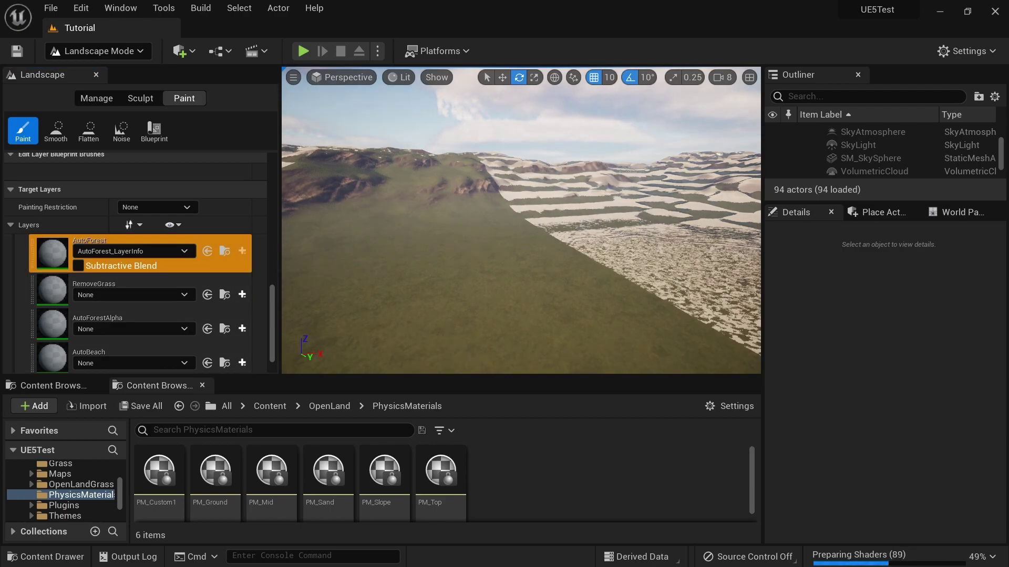
- Select the landscape streaming proxy on the green terrain and examine the surrounding material coverage and the Outliner's HLOD folder
right_click(487, 208)
click(441, 214)
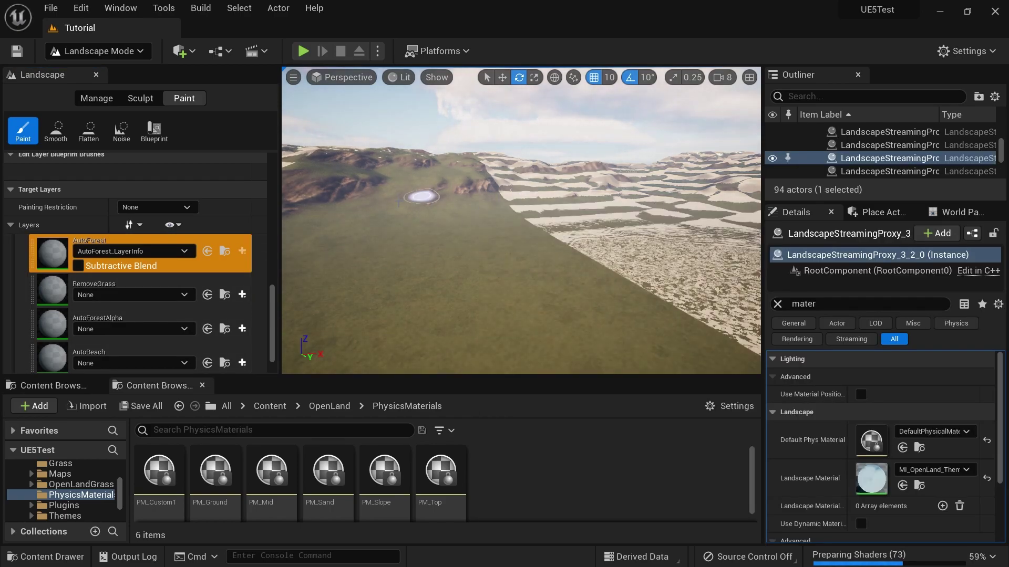
right_drag(422, 195, 315, 207)
right_drag(380, 189, 447, 205)
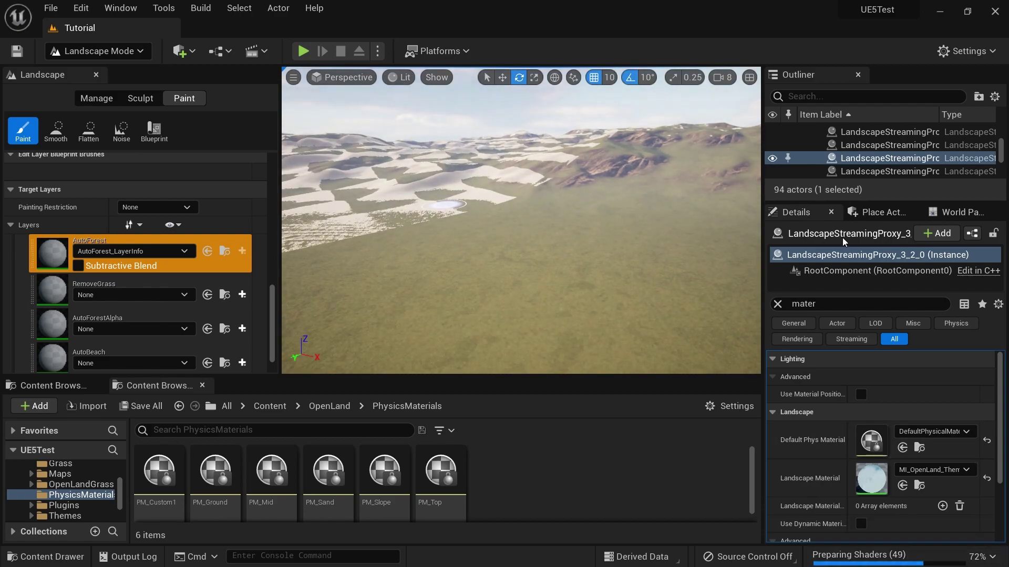
scroll(851, 149, up, 2)
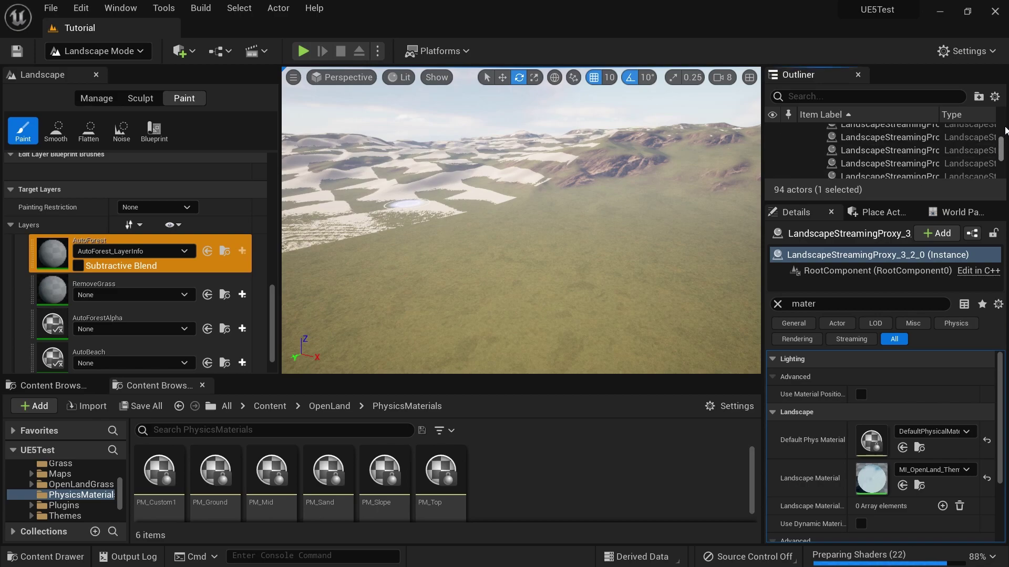
drag(1005, 130, 1005, 113)
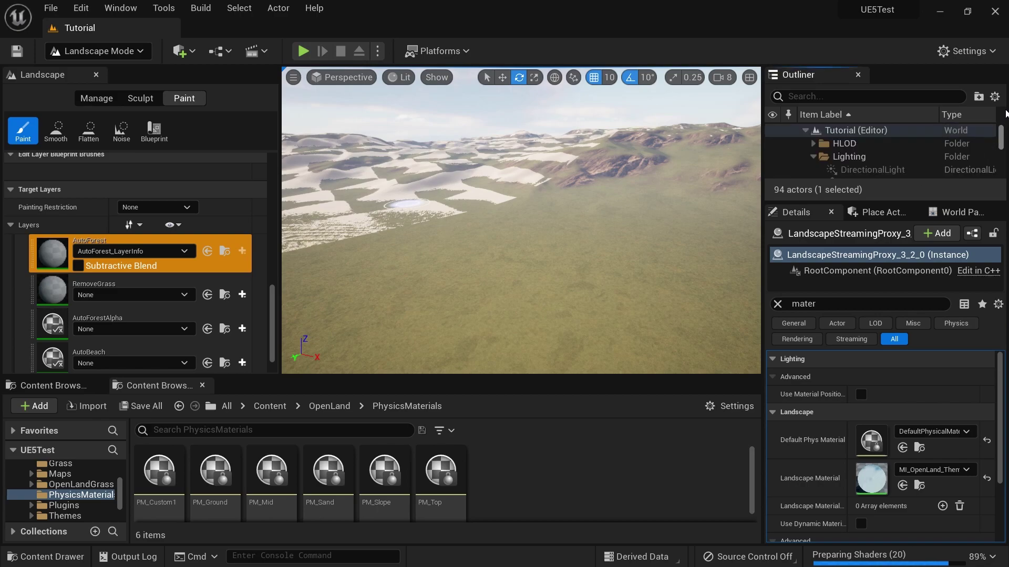
click(815, 144)
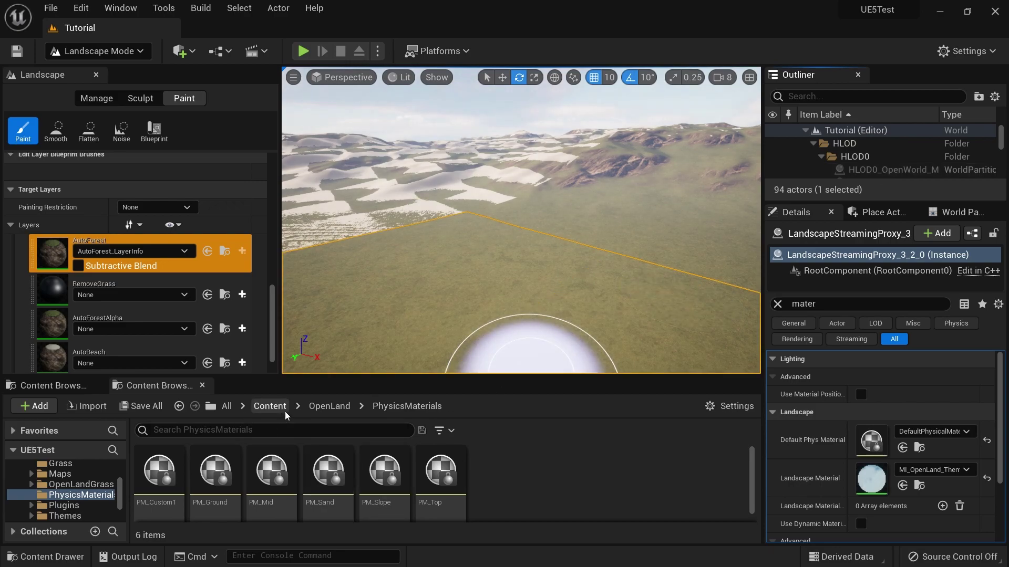
- Reopen the Tutorial level from the Content folder
click(227, 406)
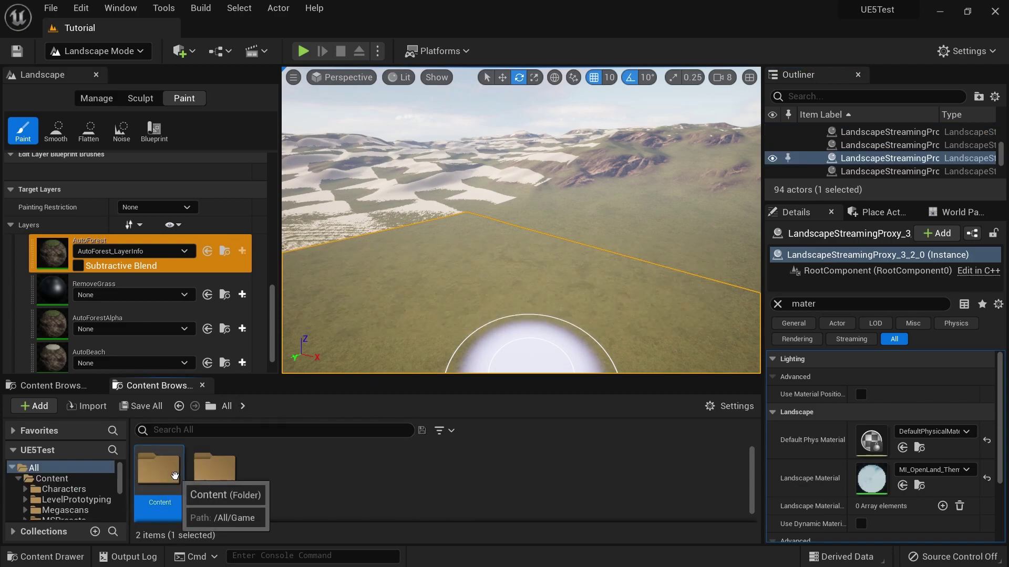
double_click(158, 469)
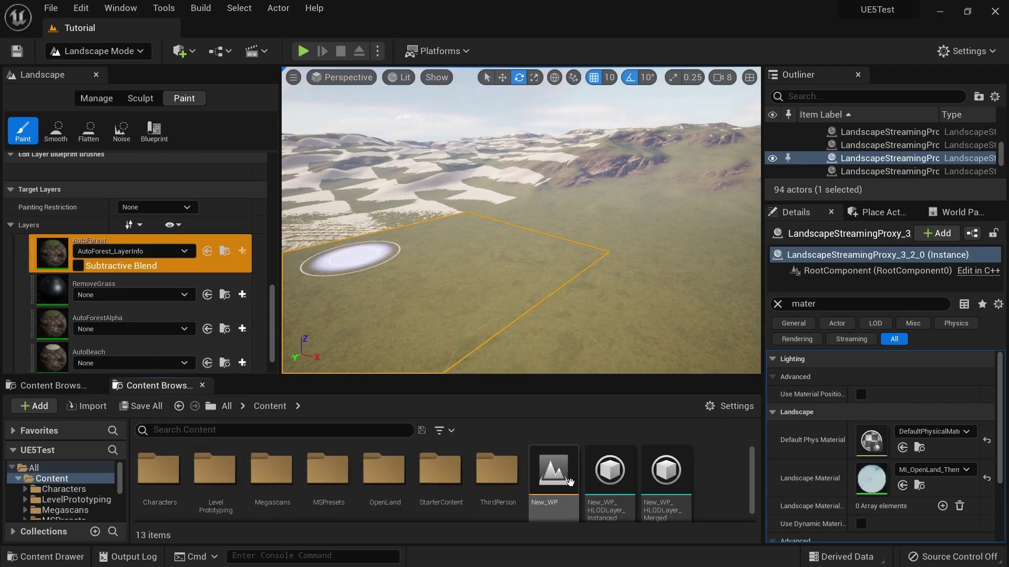
scroll(635, 494, down, 3)
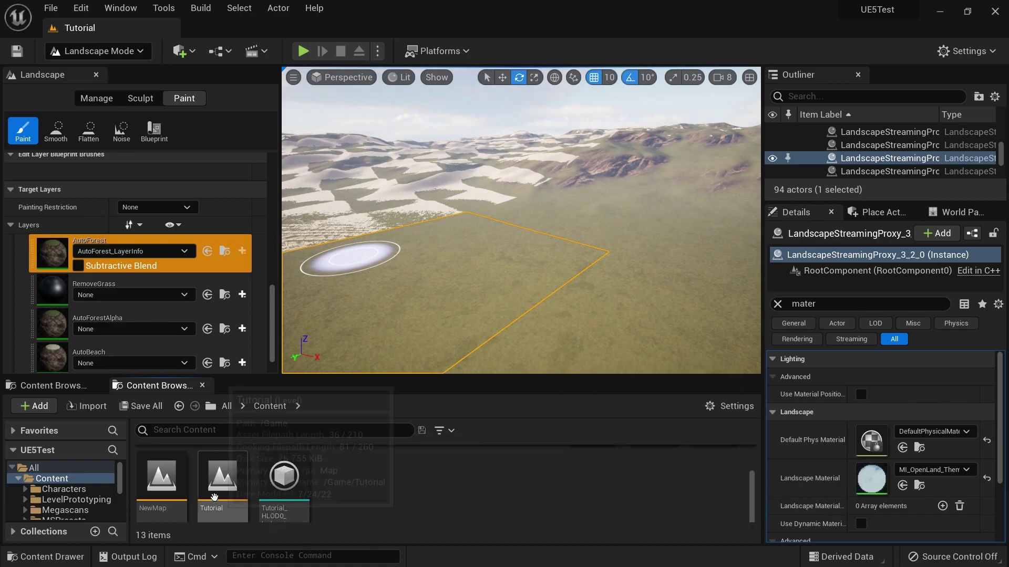
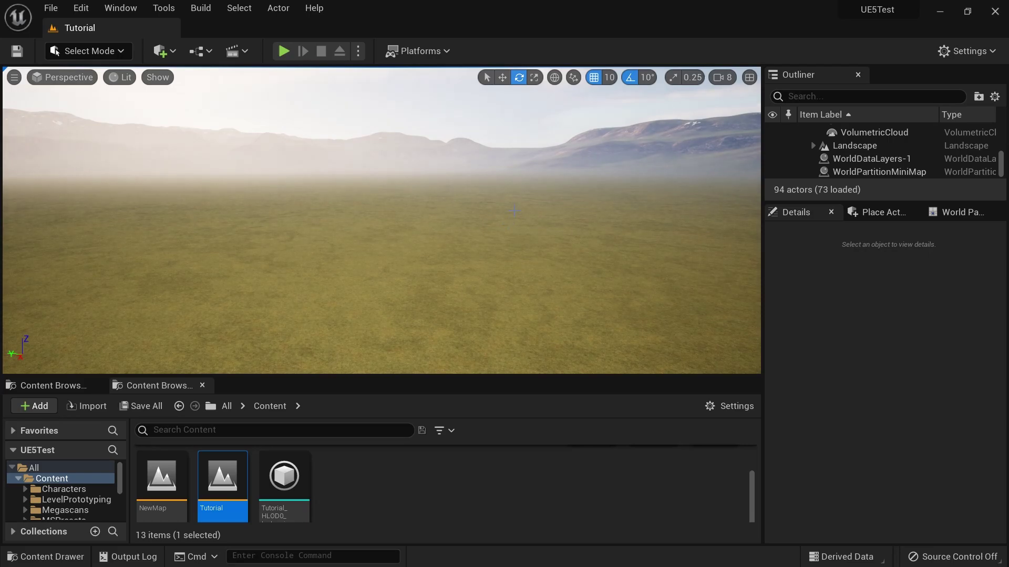
- Enlarge the Content Browser and open the Grass folder inside Content/OpenLand
click(227, 410)
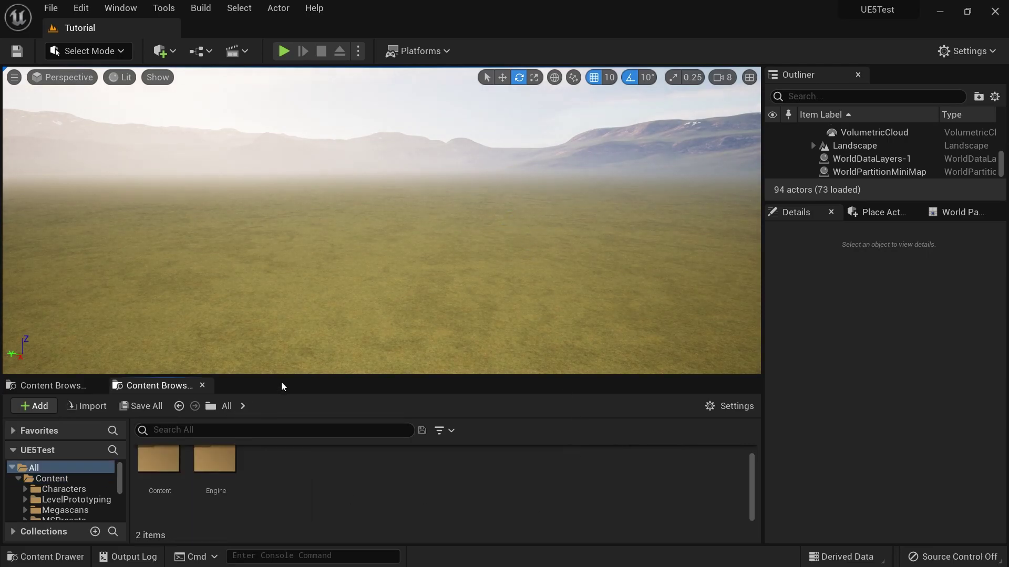
drag(284, 376, 283, 311)
double_click(153, 415)
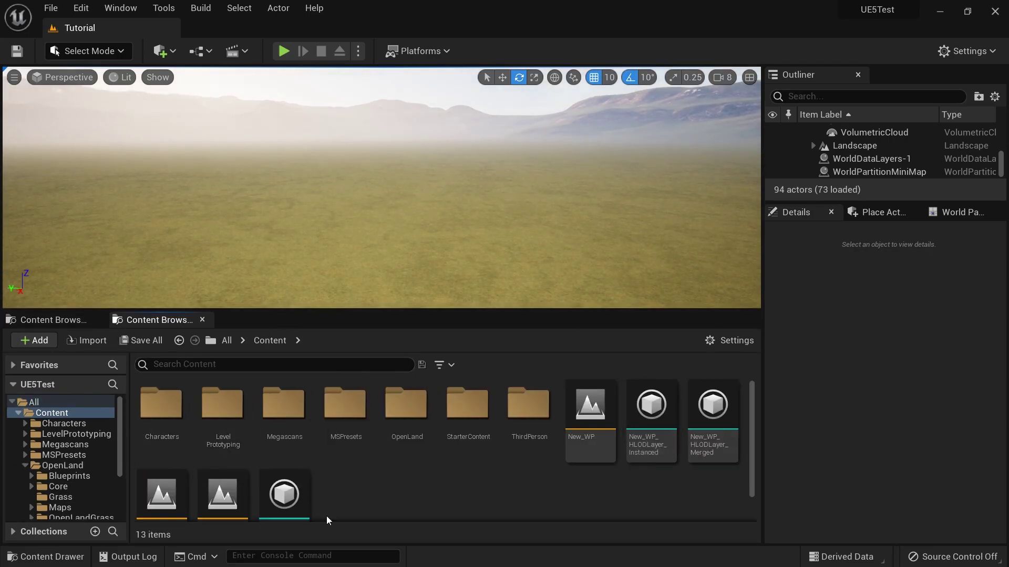
click(408, 412)
double_click(408, 413)
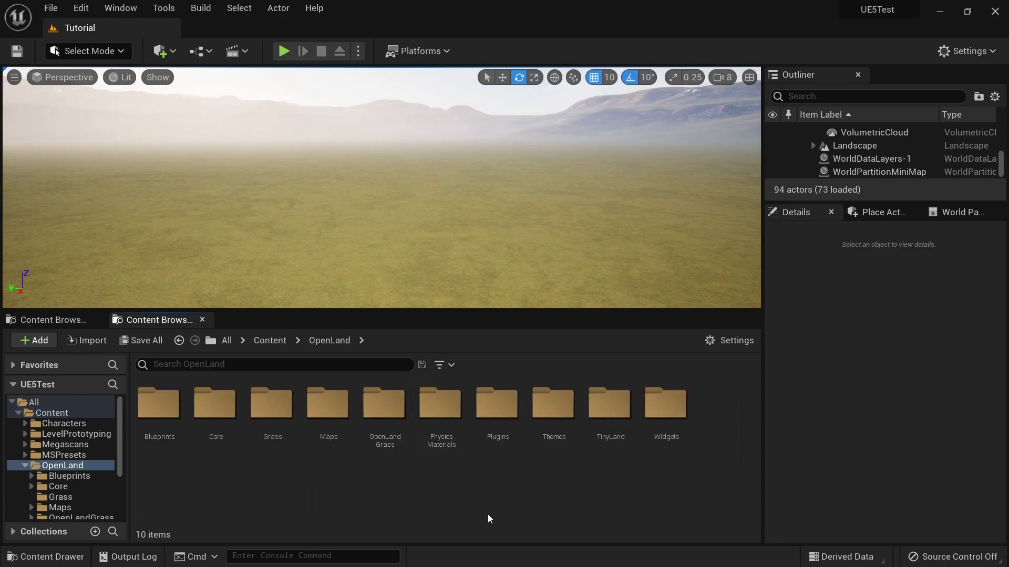
click(273, 404)
double_click(272, 404)
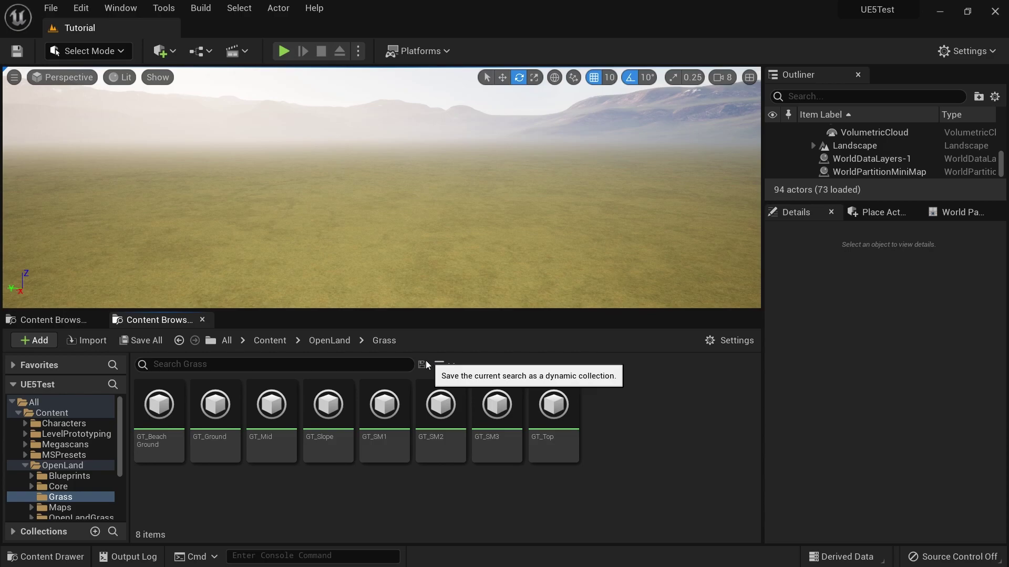
- Open the GT_Ground grass type and add one grass variety with a Grass Density of 200
right_drag(328, 154, 178, 179)
right_drag(369, 149, 291, 305)
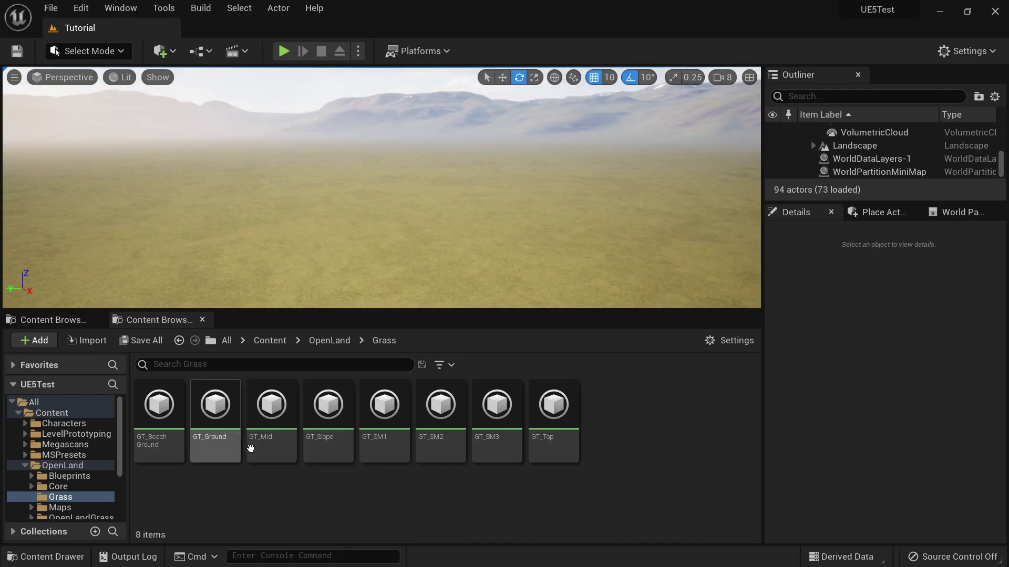
double_click(217, 428)
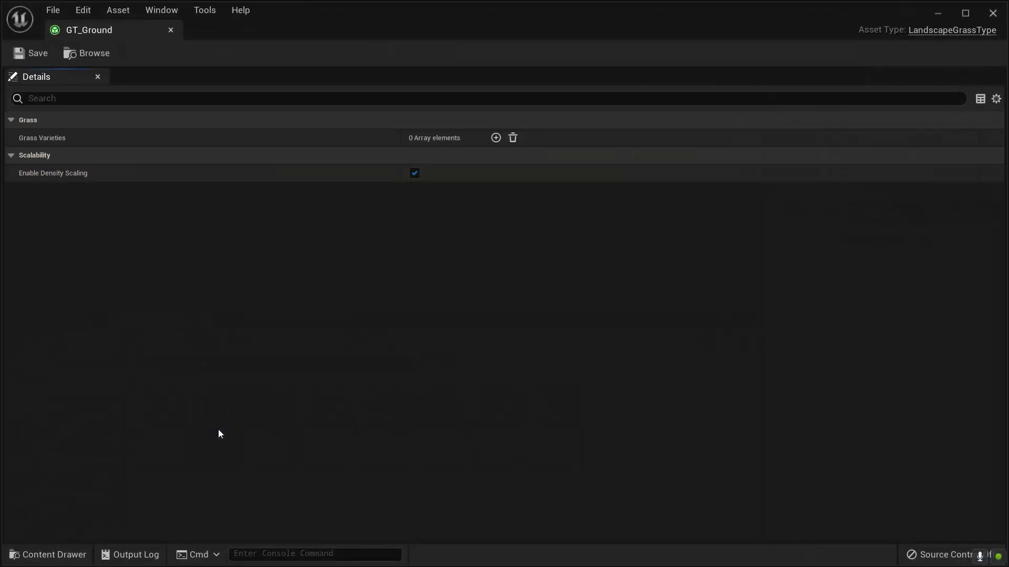
click(495, 138)
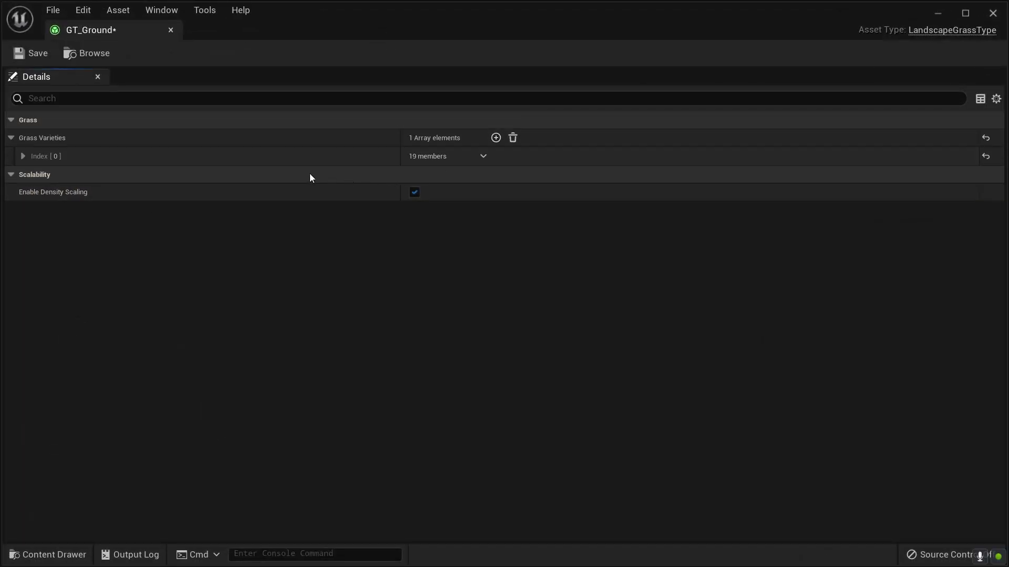
click(23, 156)
click(447, 227)
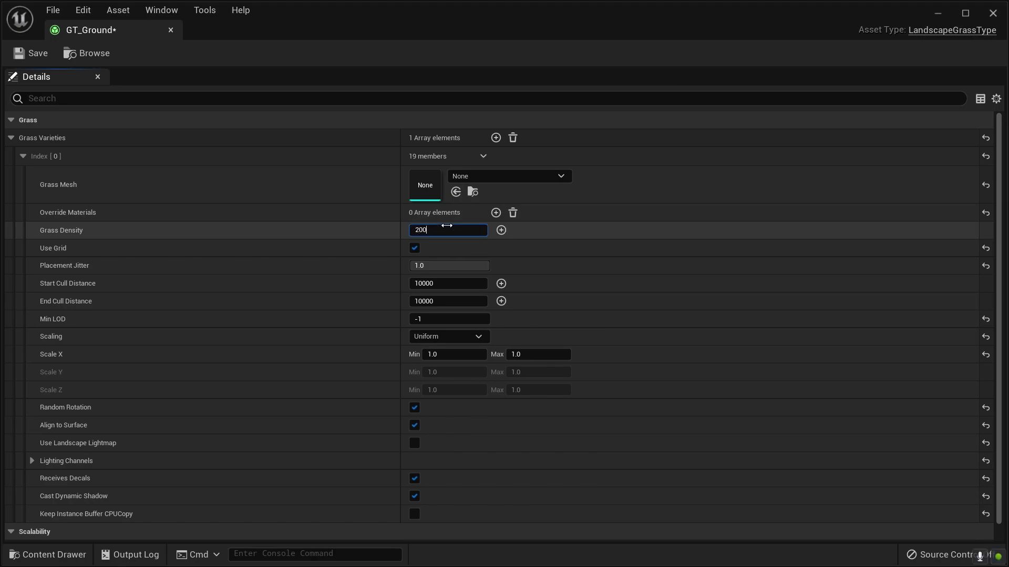
key(Return)
- Assign the SM_Grass_Slender static mesh as the Grass Mesh of the new grass variety
click(524, 178)
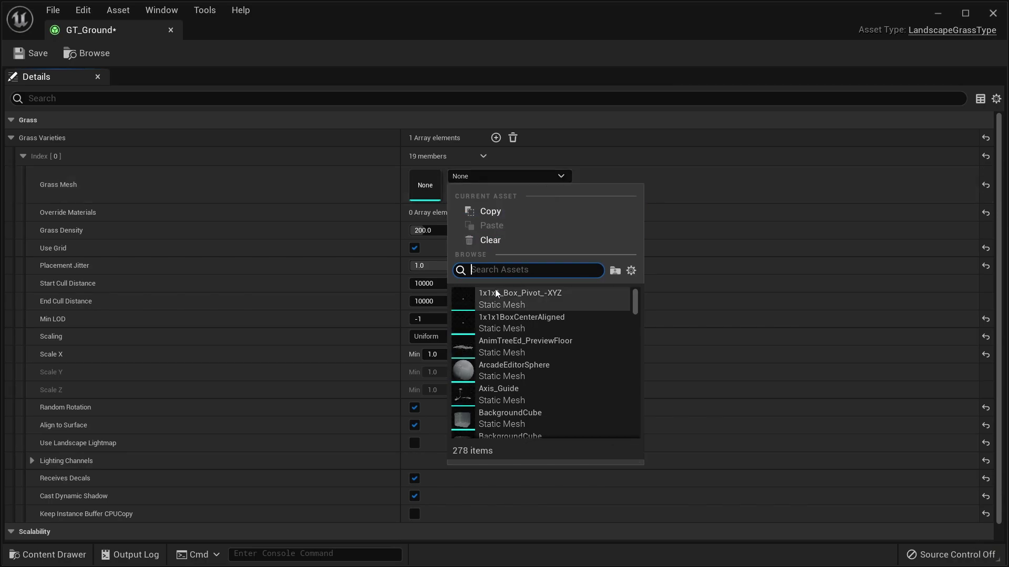
text(Slender)
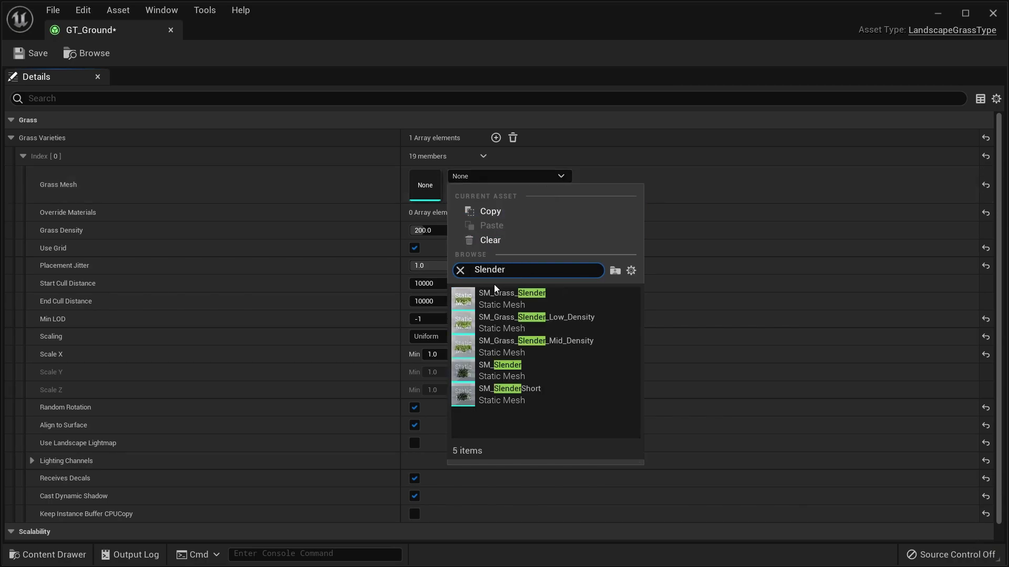
click(507, 298)
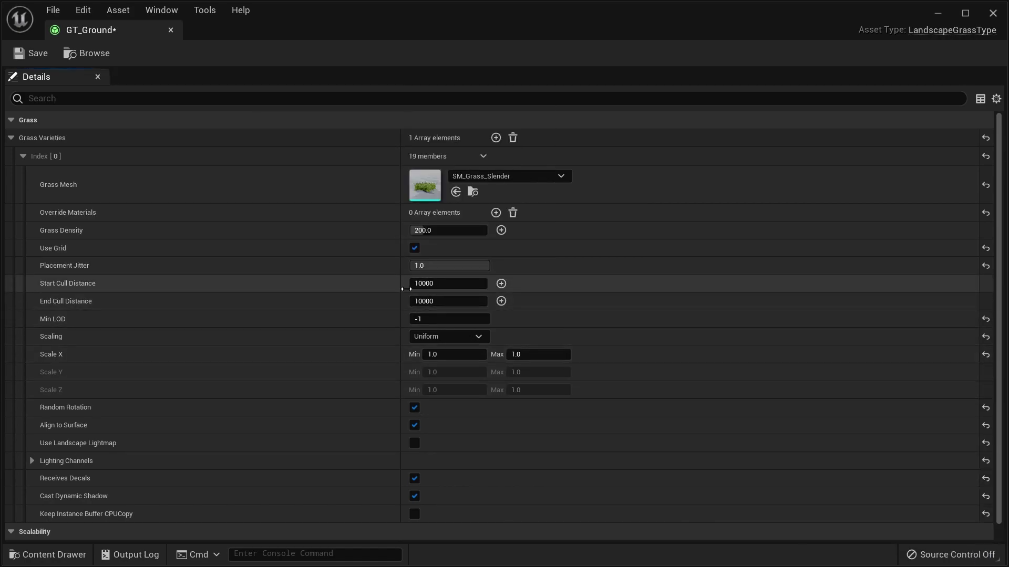
- Set Start Cull Distance to 8000 and Scale X to 0.1 minimum and 1.5 maximum, and save GT_Ground
text(8000)
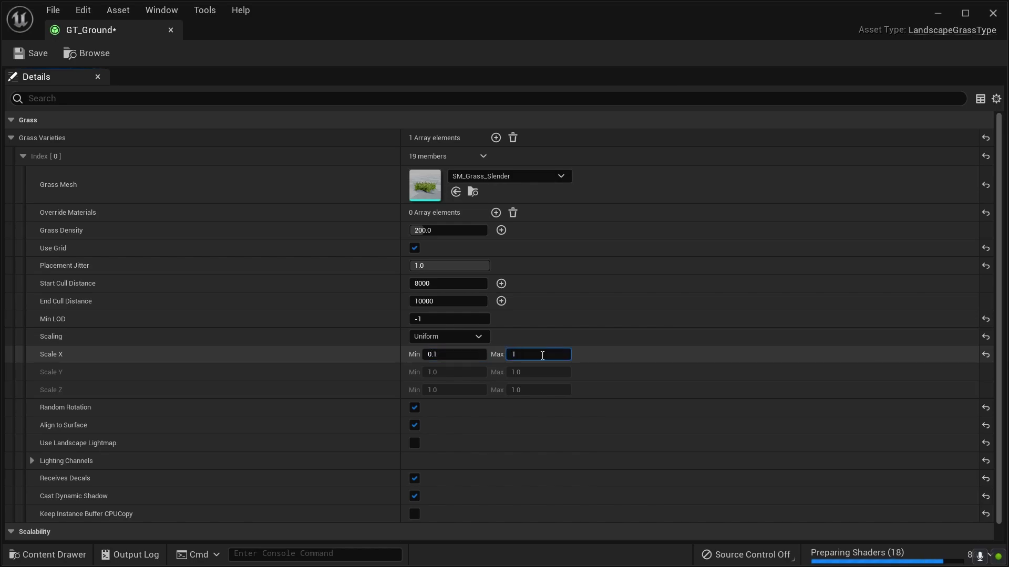
click(682, 362)
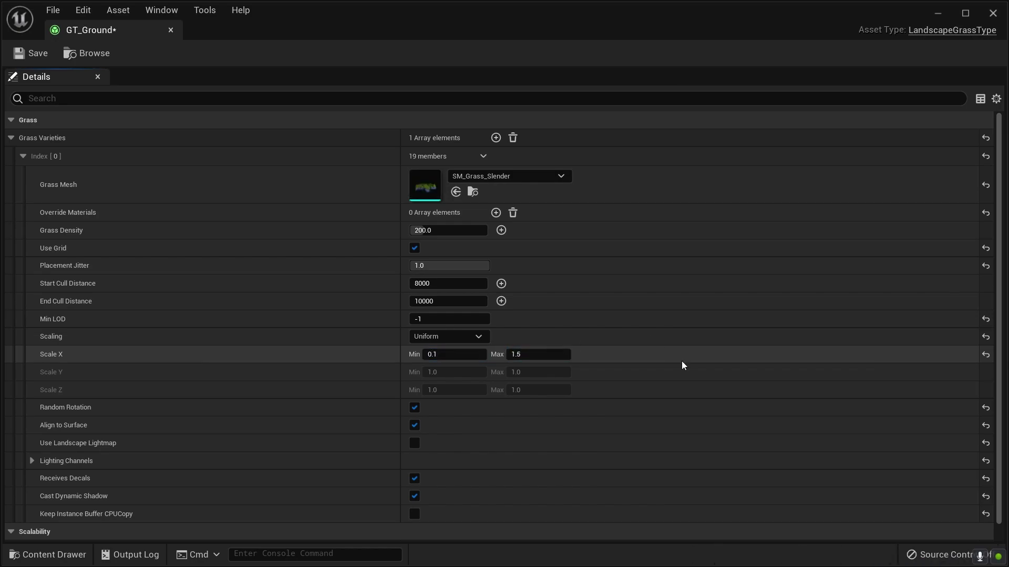
click(48, 52)
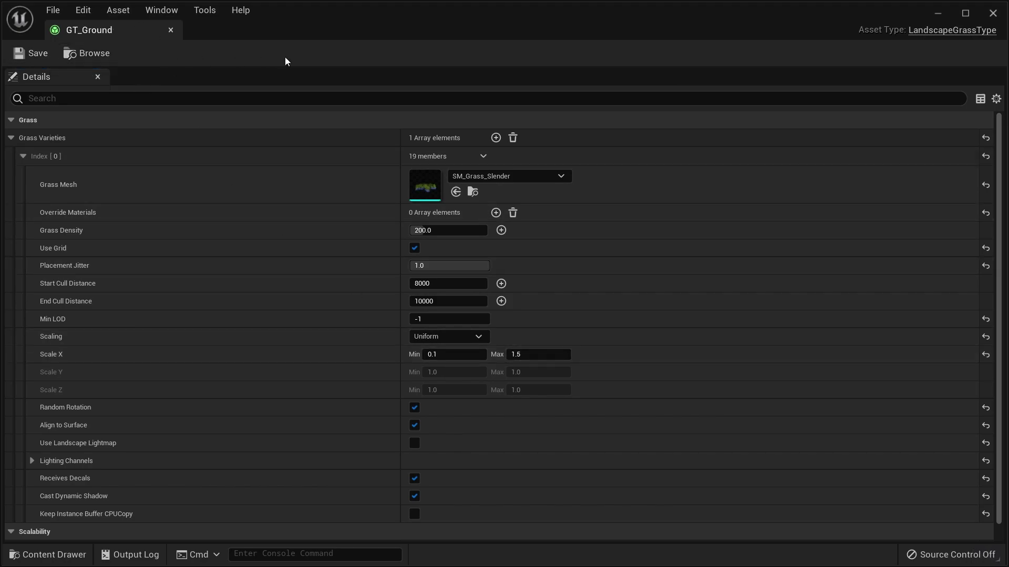
- Dock the GT_Ground editor beside the Tutorial level and examine the grass across the landscape
drag(130, 33, 240, 30)
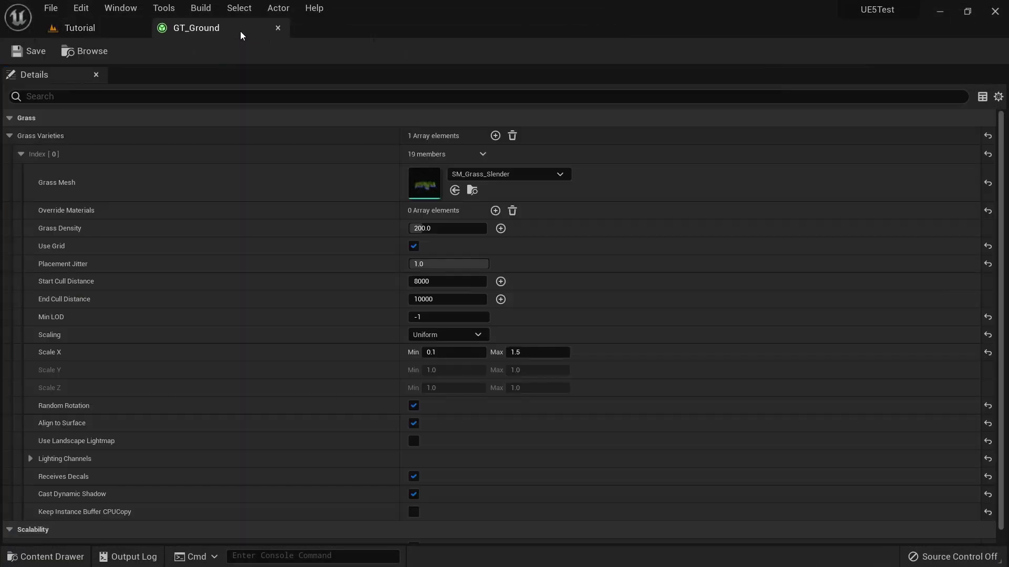
click(132, 29)
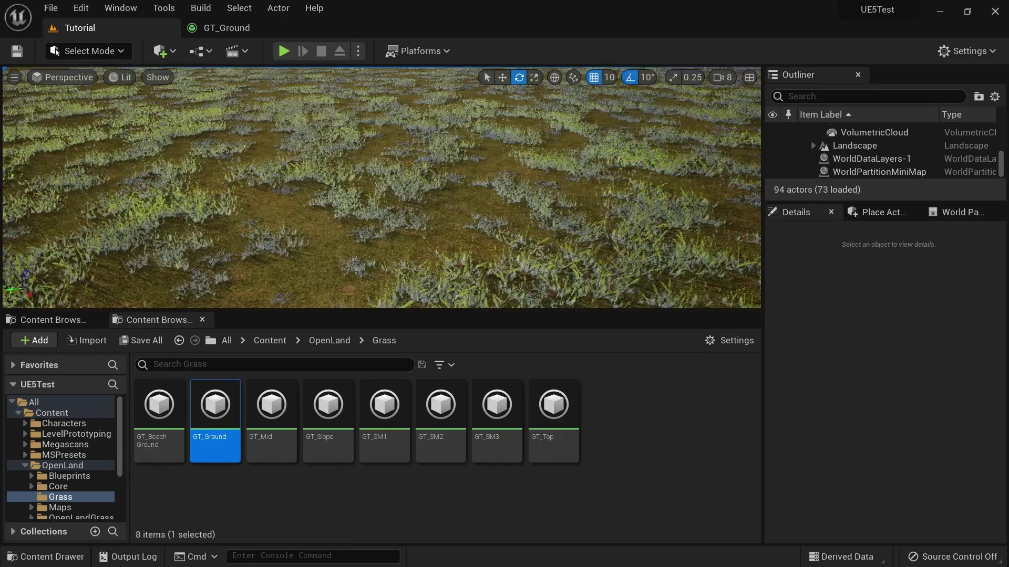
right_drag(381, 187, 171, 193)
key(w)
key(s)
key(w)
key(s)
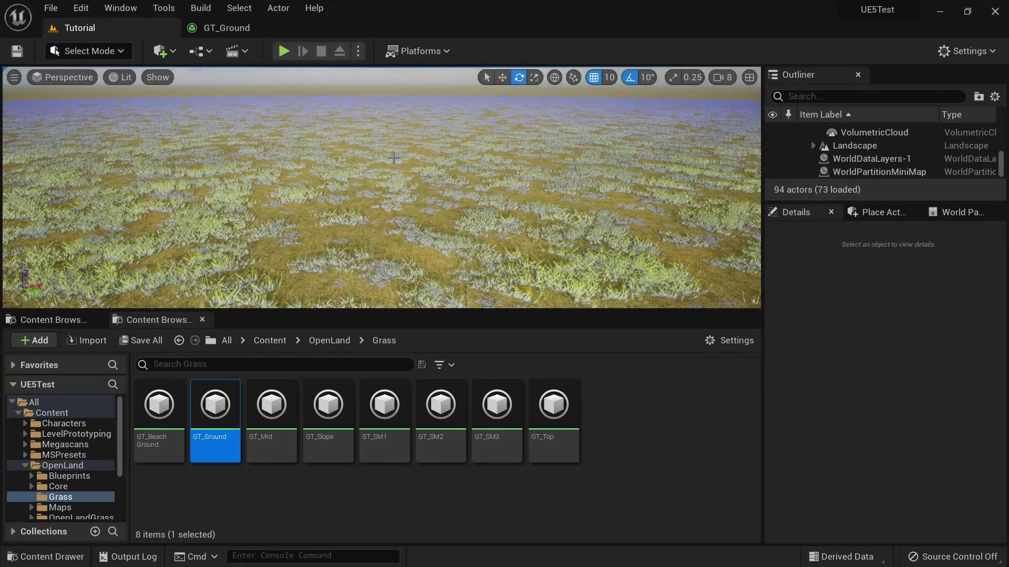
- Play the level, run the character through the grass, stop the session, and inspect the coverage near and far
key(alt+p)
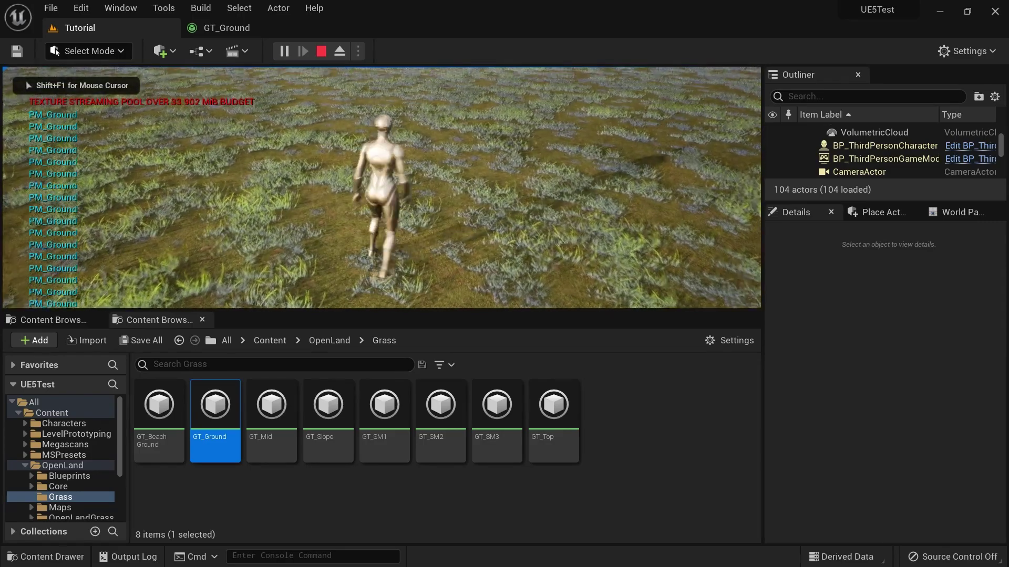
key(w)
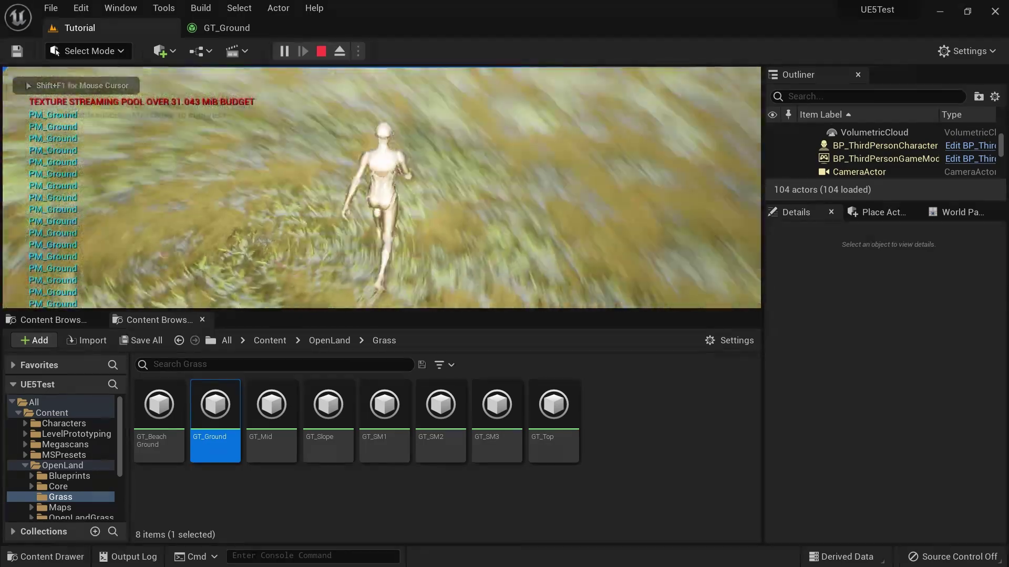
key(s)
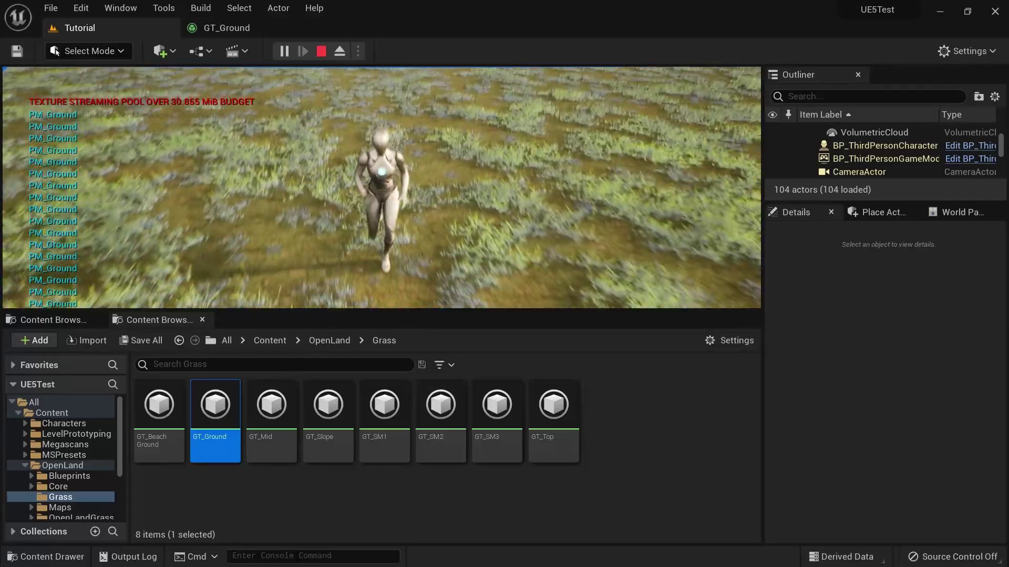
key(Escape)
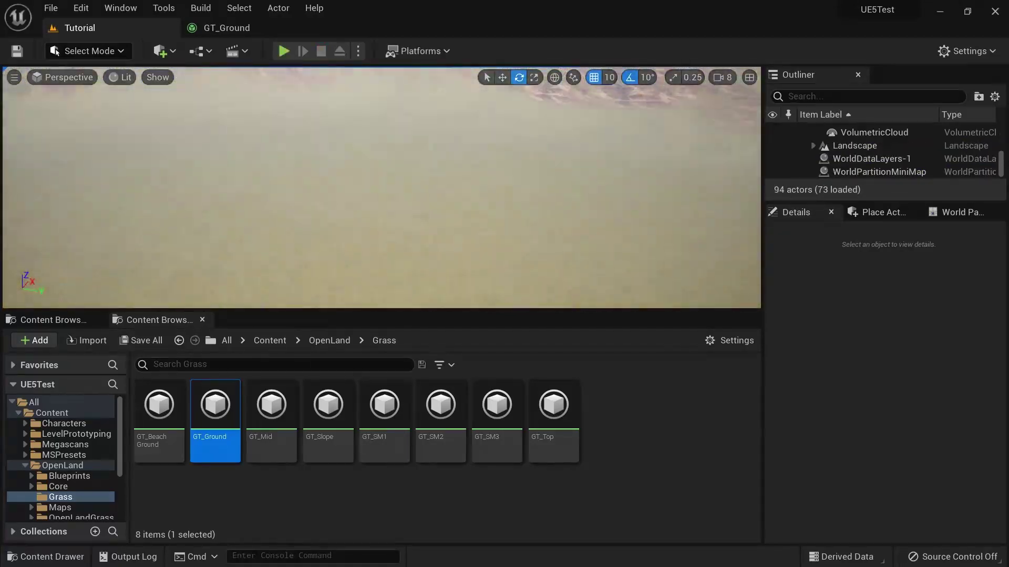
right_drag(381, 187, 241, 202)
key(w)
right_drag(382, 187, 385, 108)
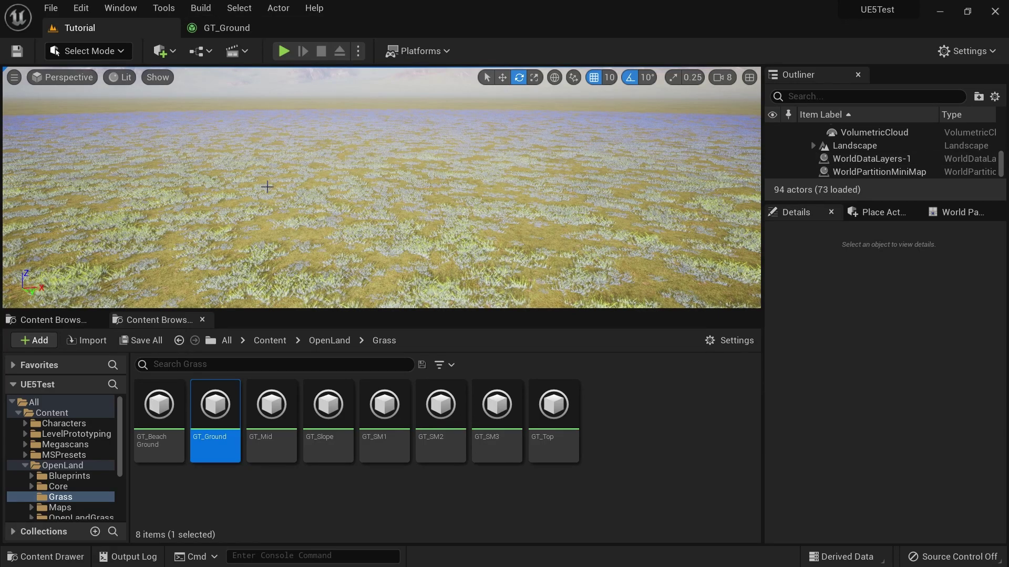
right_drag(315, 197, 297, 239)
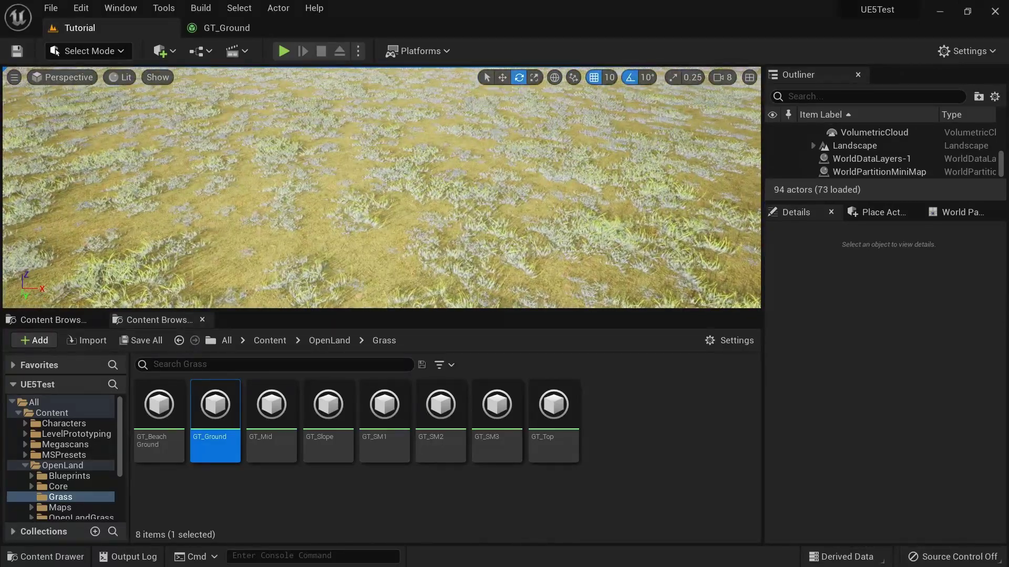
- Search the project folder tree for OneGrass and look through the OneGrass Engine C++ Classes folder
click(112, 384)
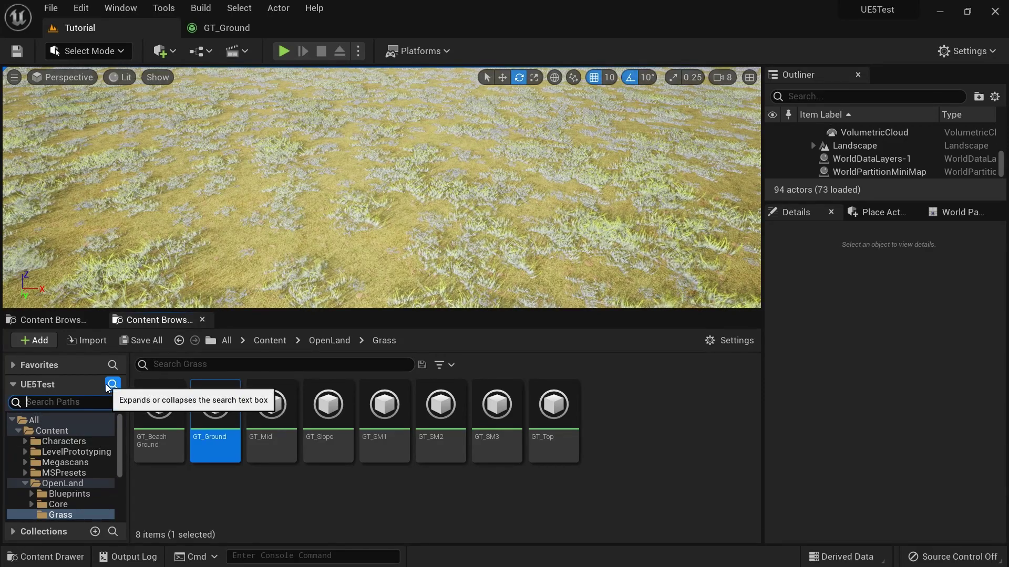
text(OneGrass)
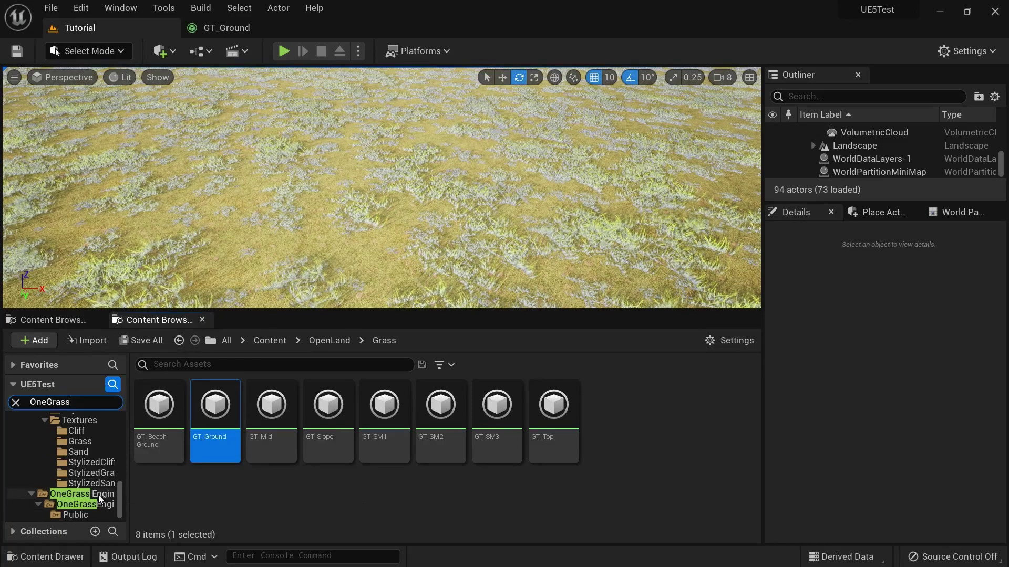
click(99, 494)
key(Down)
double_click(159, 420)
click(95, 505)
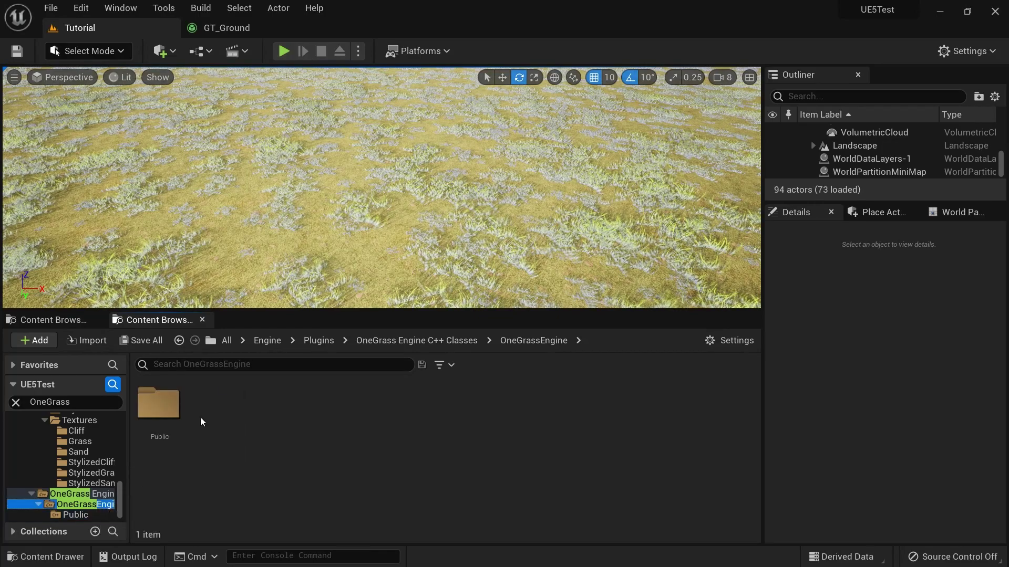
click(26, 497)
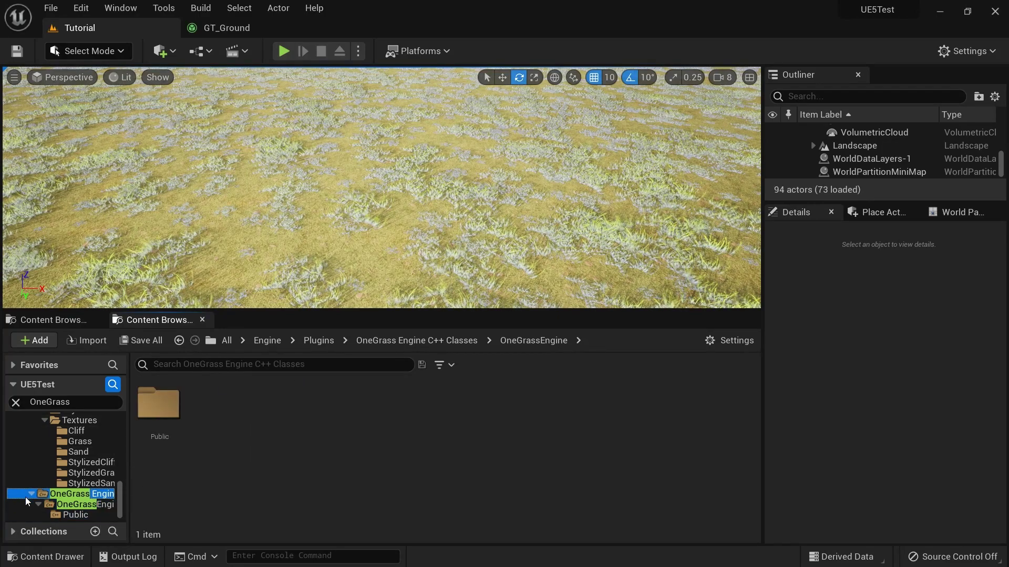
click(31, 494)
scroll(79, 485, up, 3)
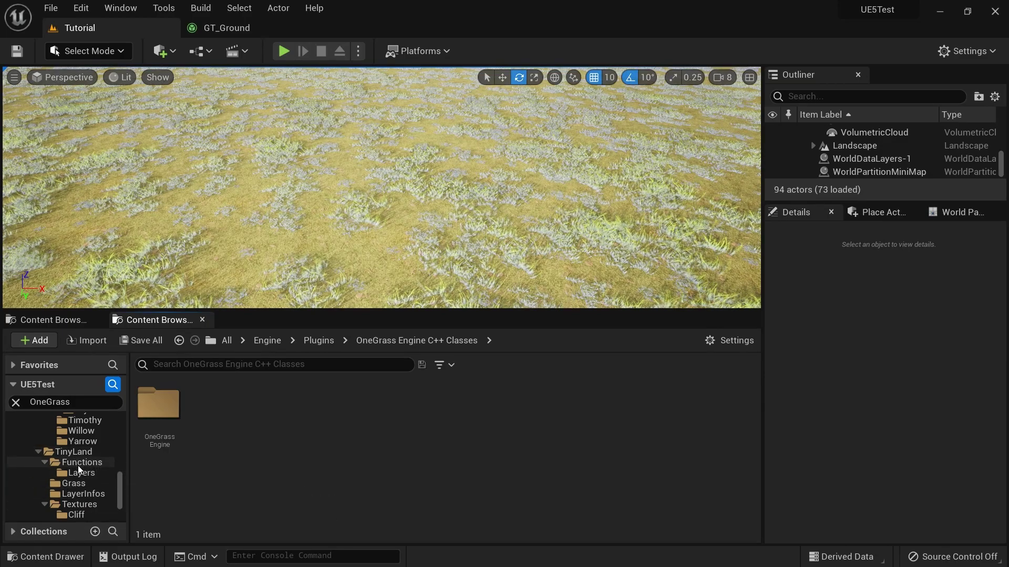
- Browse to the Examples/StaticGrass/Slender folder inside OneGrass Engine Content
click(83, 504)
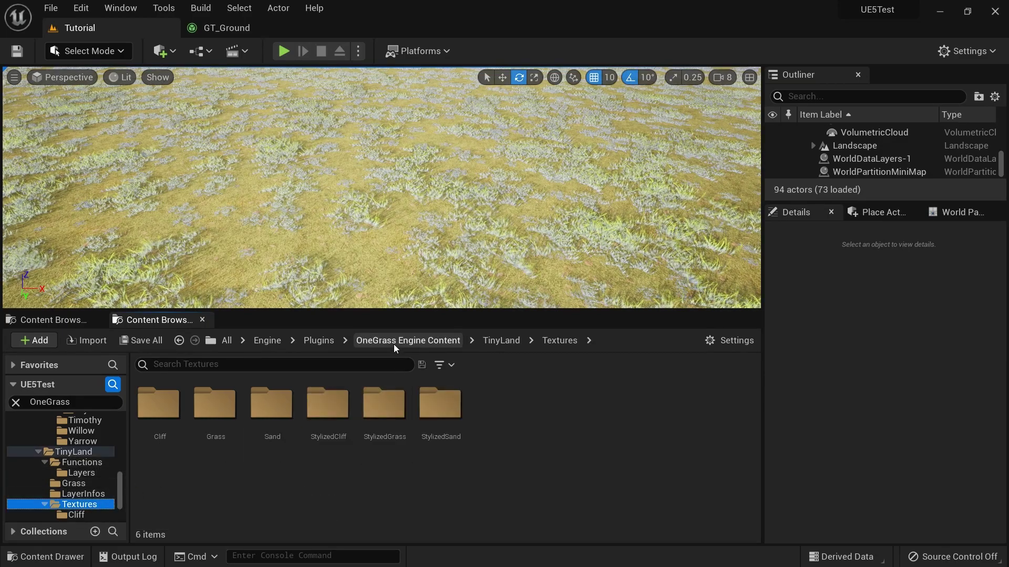
click(421, 341)
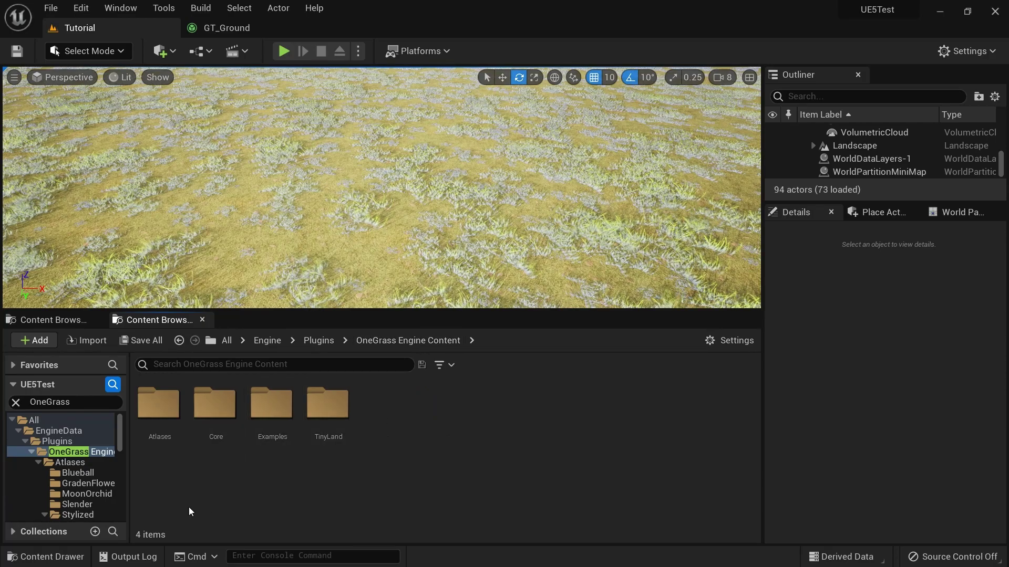
double_click(273, 415)
double_click(159, 415)
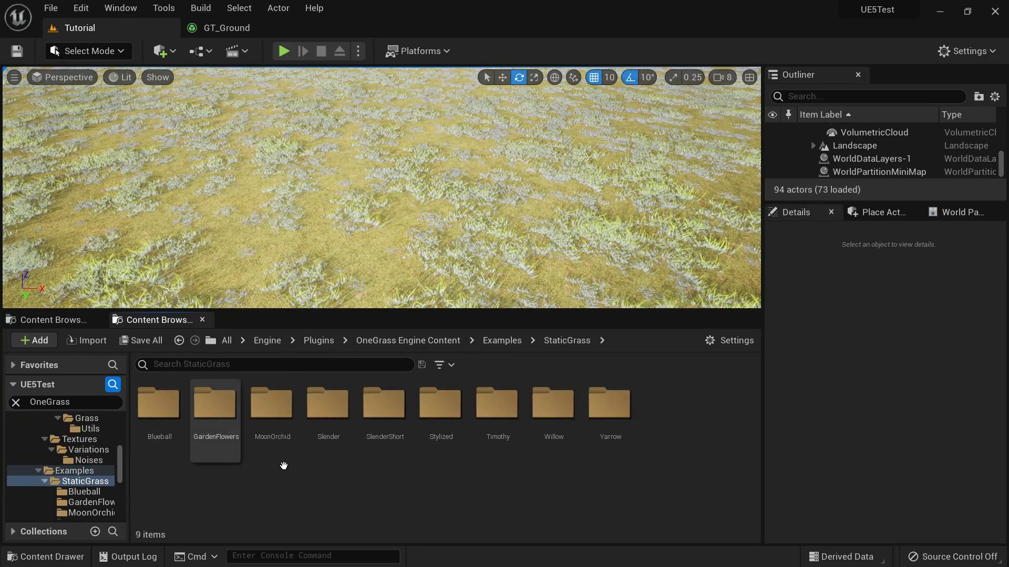
double_click(333, 456)
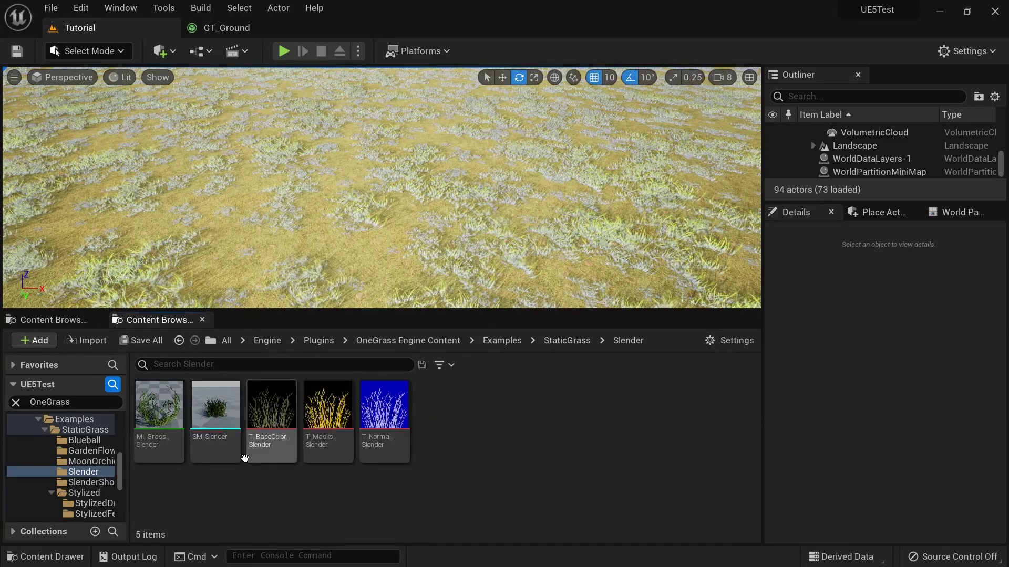
- Open the MI_Grass_Slender material instance, review its parameters down to RVT Blending and Wind, and close it
click(157, 450)
double_click(156, 451)
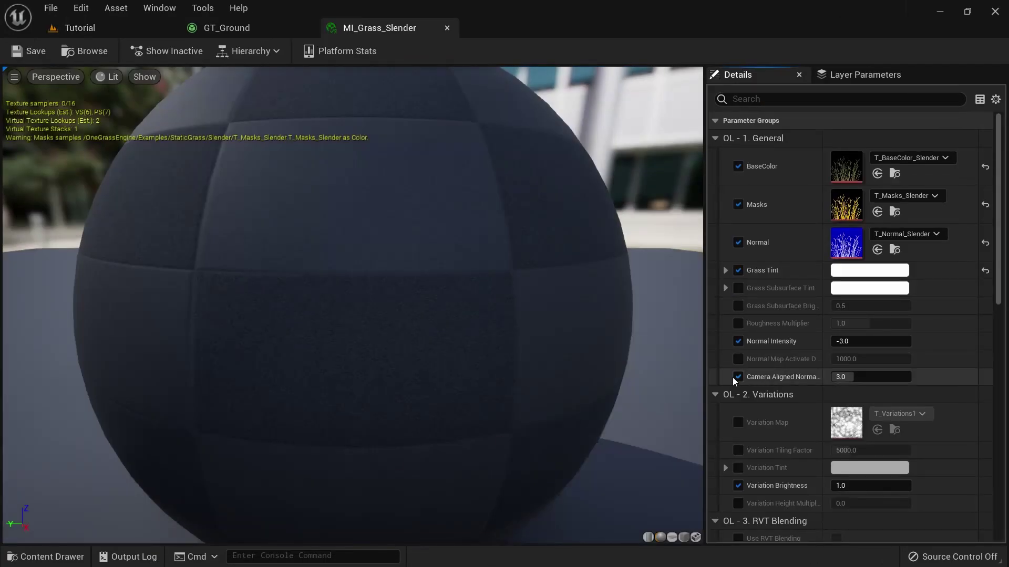
scroll(799, 405, down, 8)
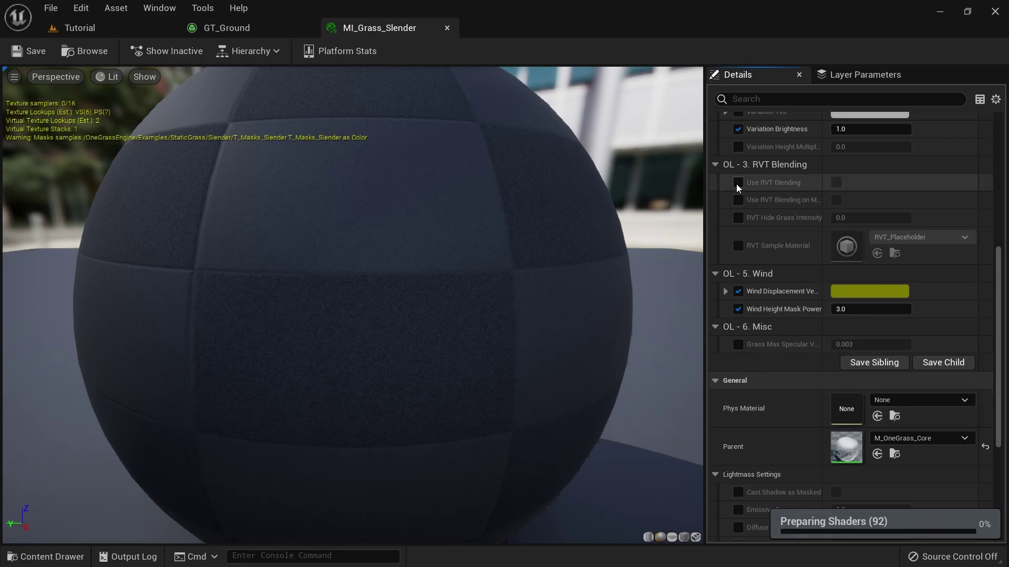
click(446, 29)
click(103, 29)
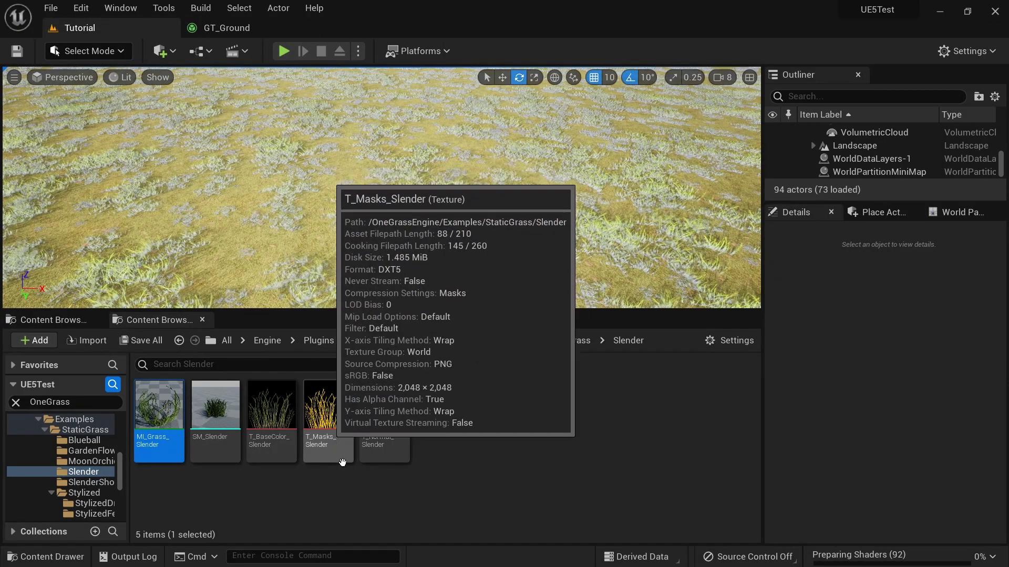
- Inspect the grass in the level from closer up and select the SM_Slender static mesh in the Slender folder
right_drag(242, 236, 175, 231)
right_drag(126, 289, 126, 262)
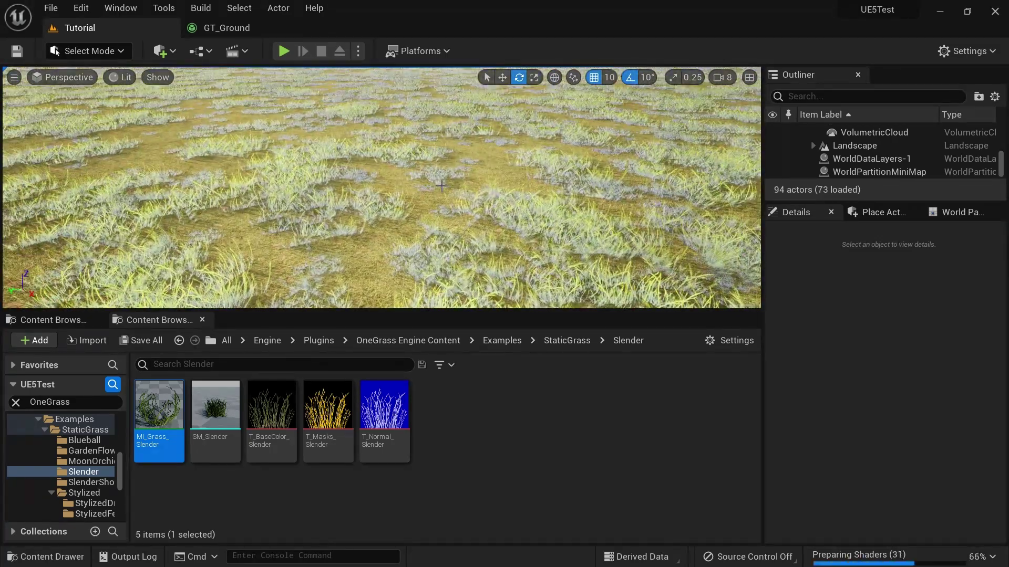
click(53, 320)
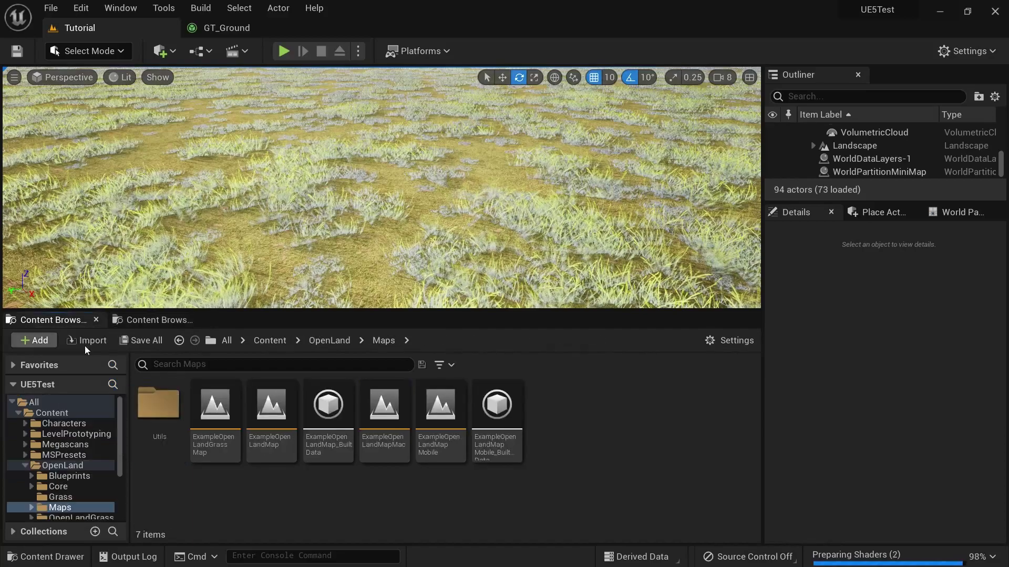
click(144, 322)
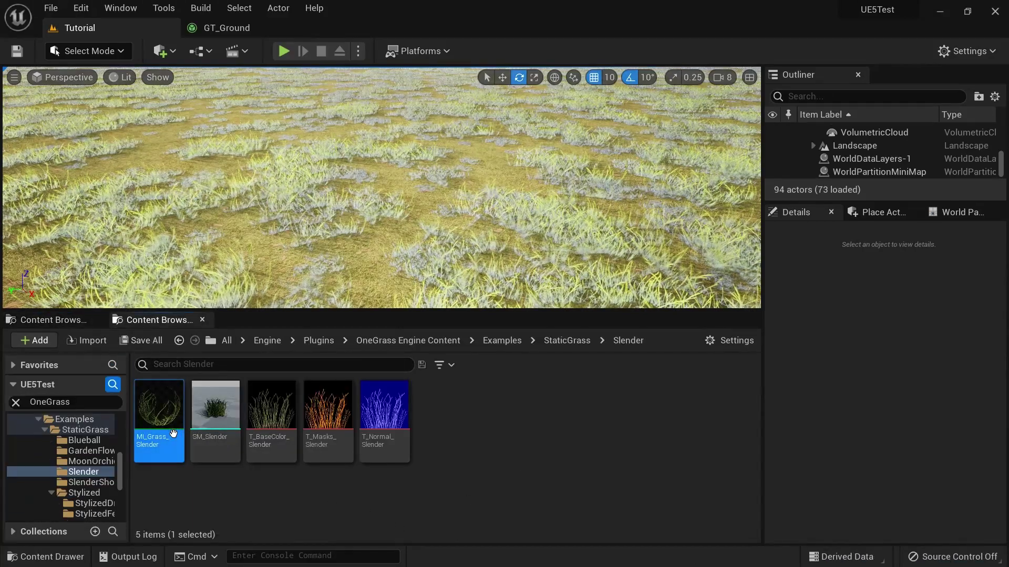
click(220, 447)
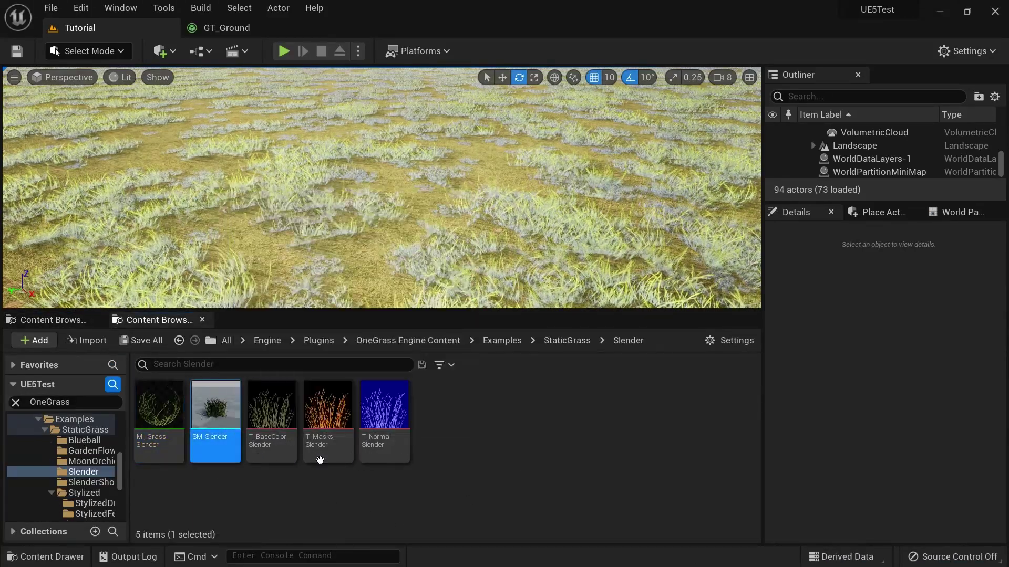
- Browse to Content/OpenLand/Grass and open the GT_Ground grass type
click(56, 320)
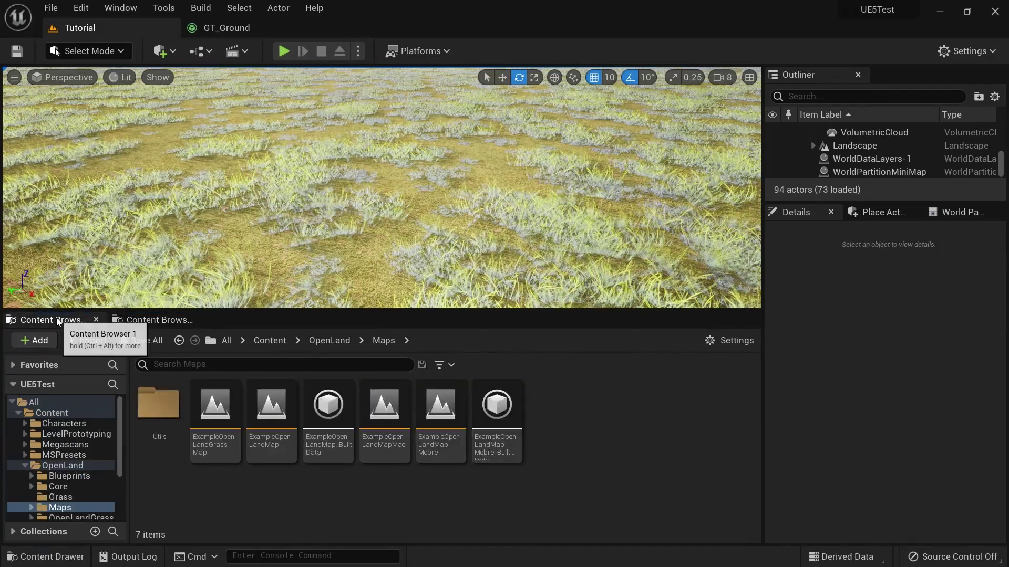
click(278, 341)
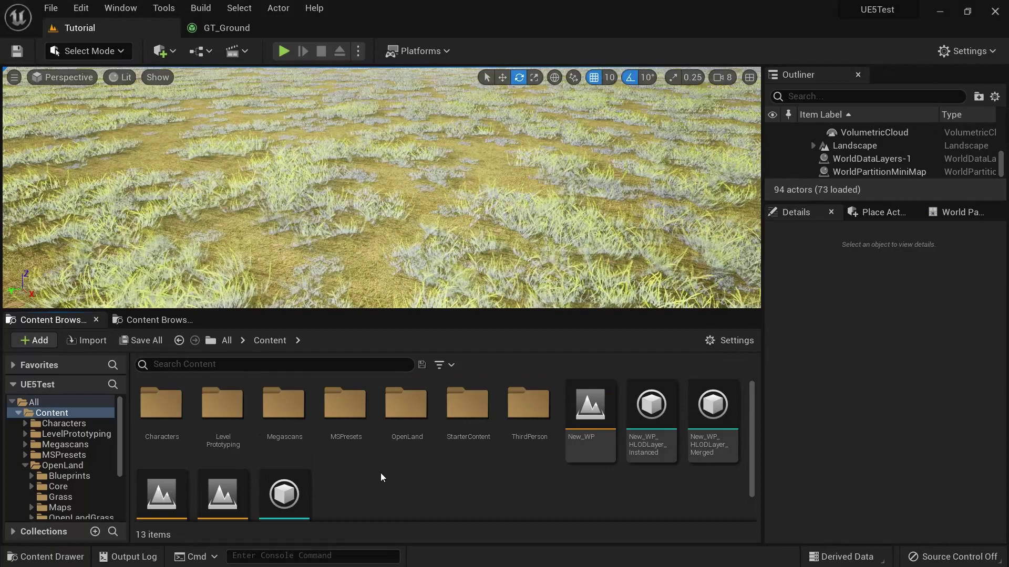
double_click(407, 415)
double_click(268, 415)
double_click(214, 412)
- Set the grass mesh of the first GT_Ground variety to SM_Slender, searching the assets for Slender
click(480, 174)
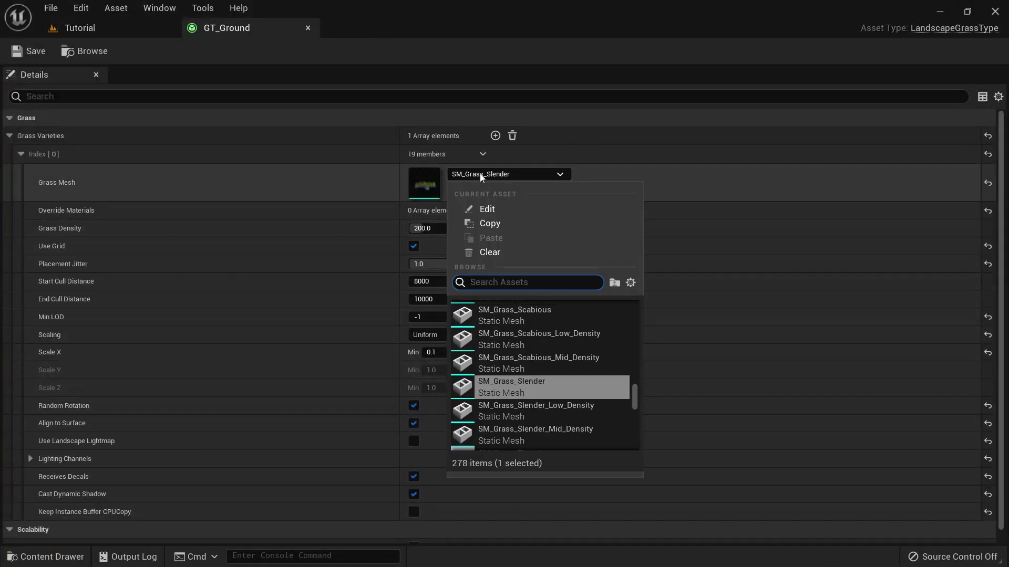
mouse_move(563, 385)
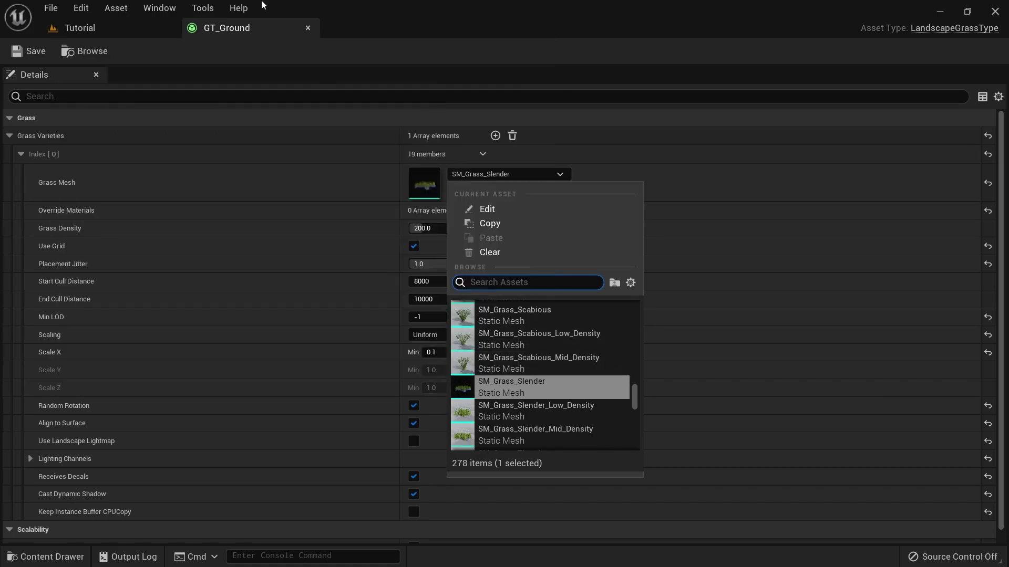
scroll(599, 389, up, 1)
scroll(599, 389, up, 3)
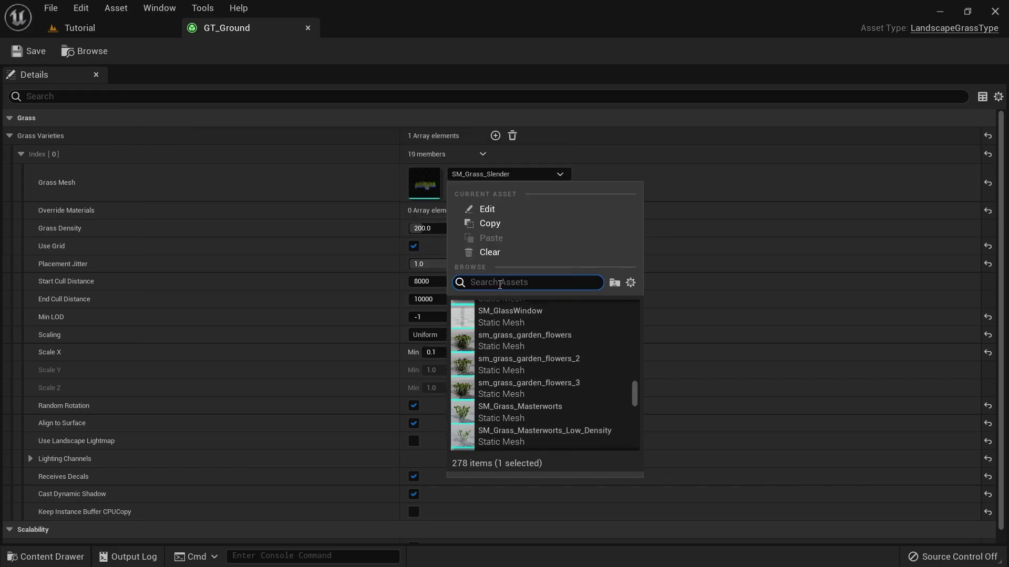
text(er)
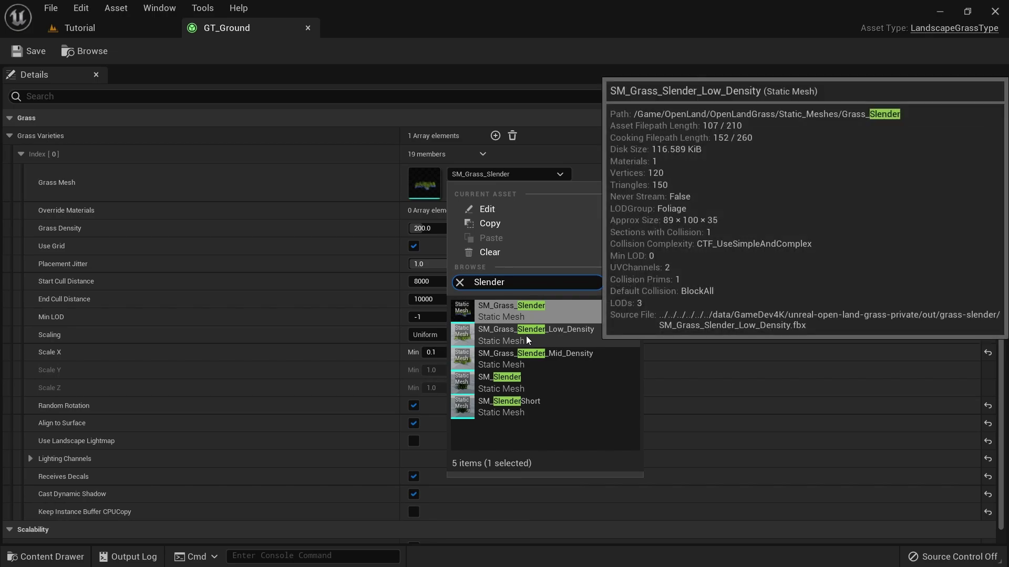
click(517, 389)
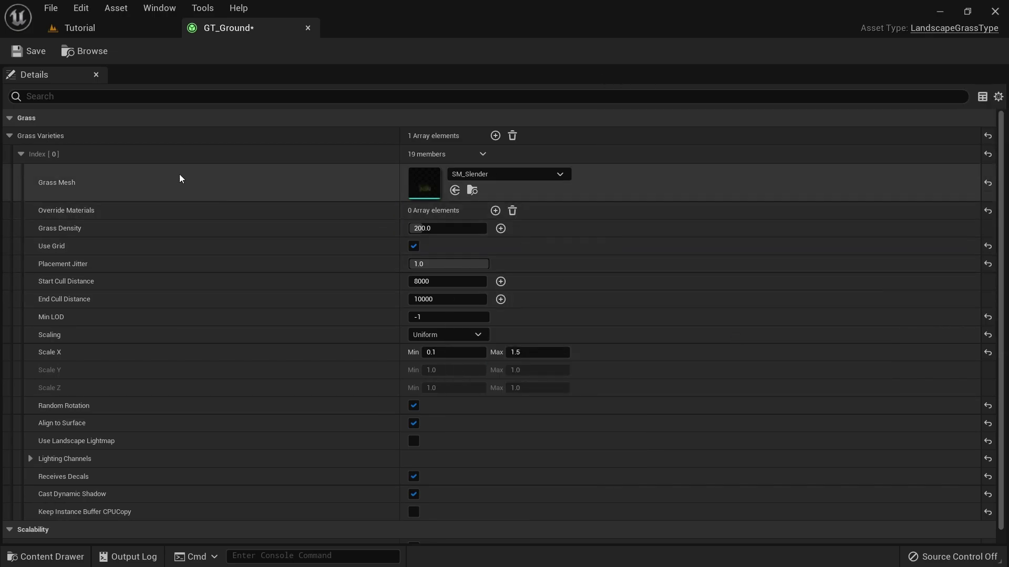
- Return to the Tutorial level, look over the new grass, and play the level, walking the character through it before stopping
click(88, 29)
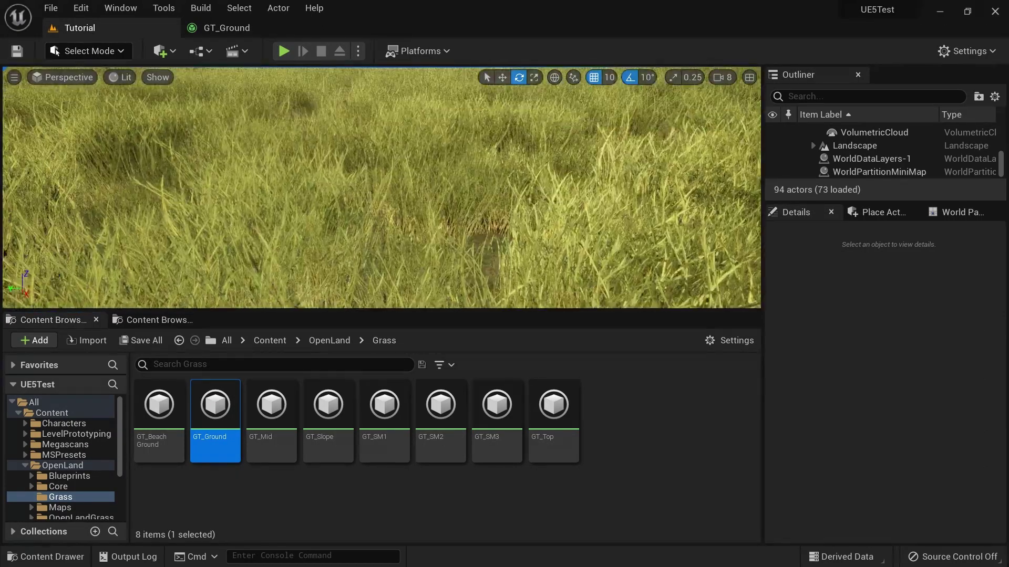
right_drag(381, 187, 494, 197)
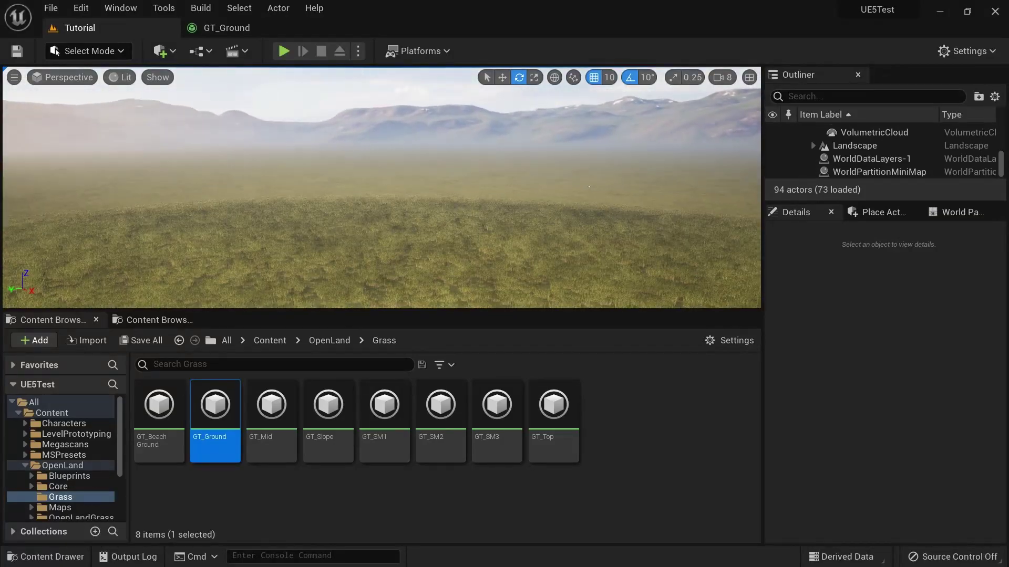
right_drag(286, 171, 286, 170)
key(alt+p)
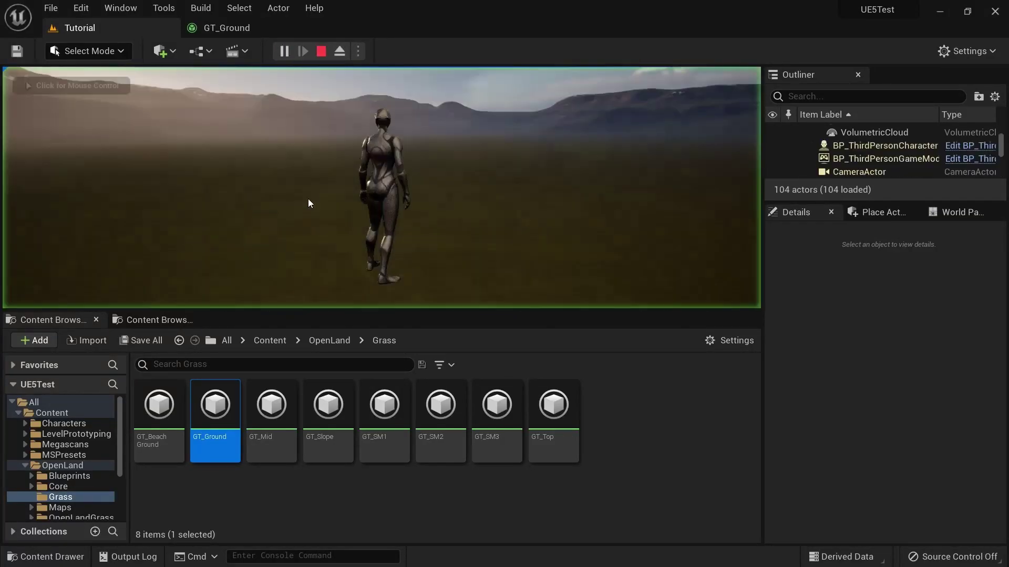
key(w)
key(w)
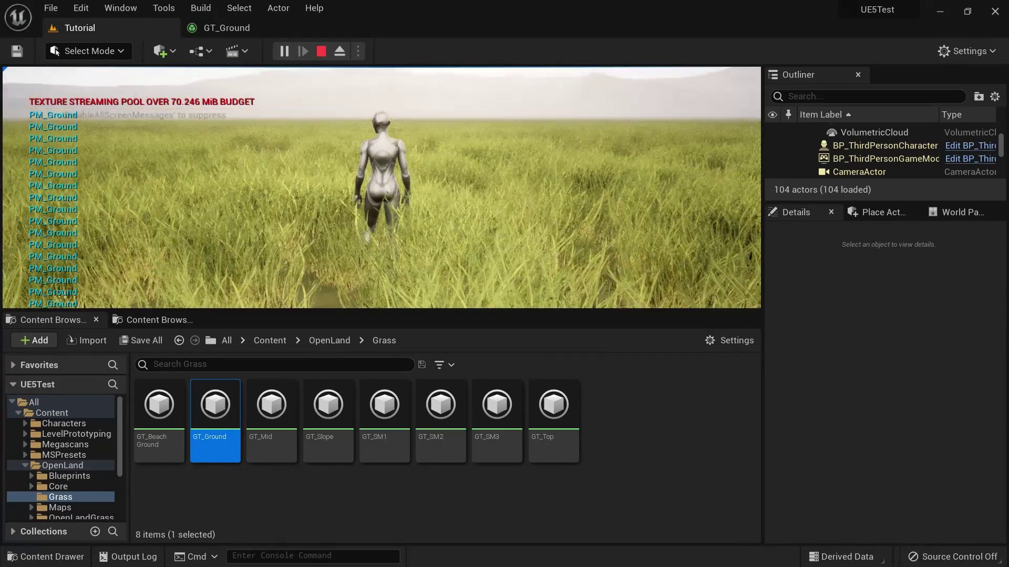
key(Escape)
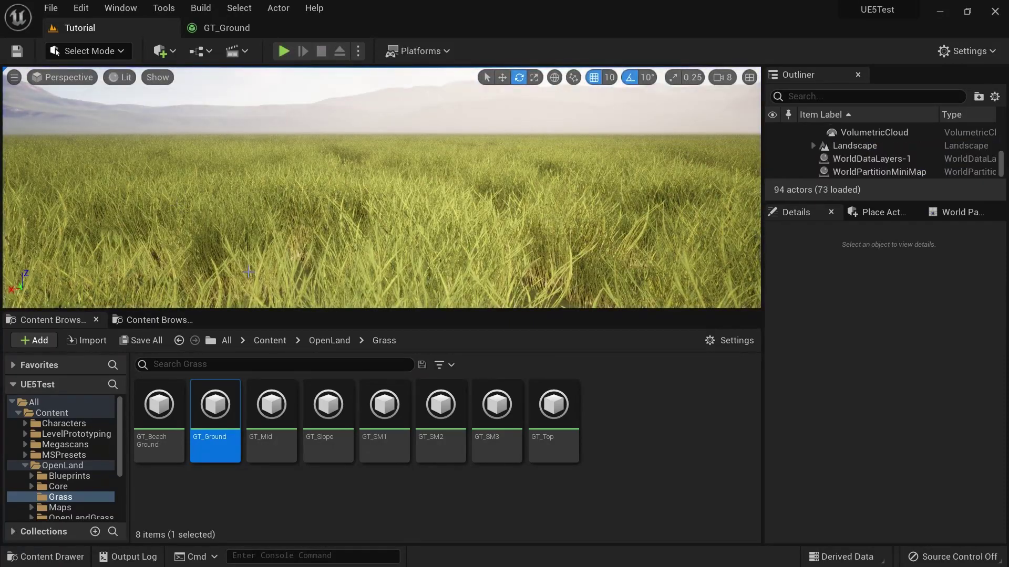
- Open the console with its log and search the commands for texturestr, clearing the search text at the end
key(grave)
key(grave)
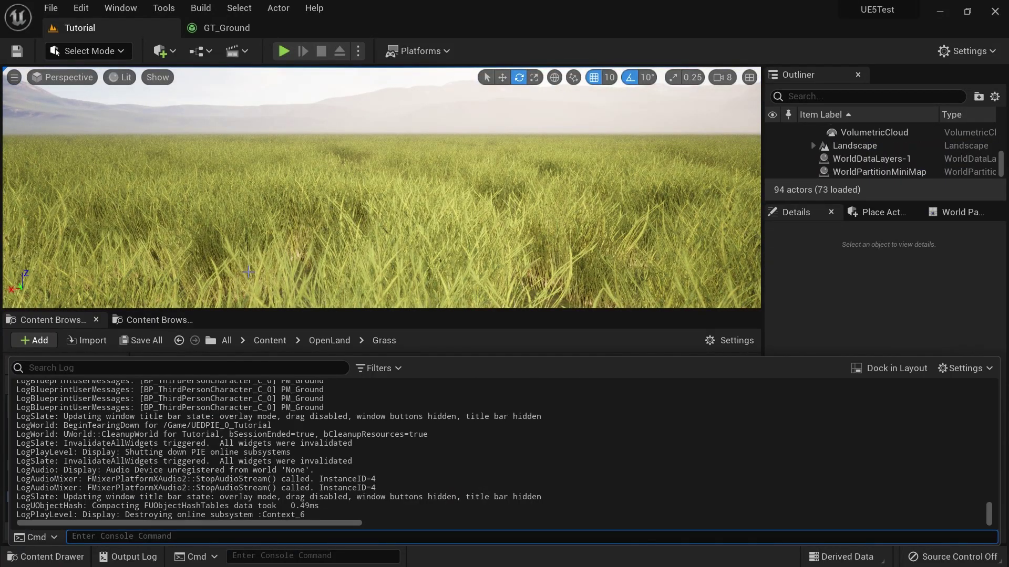
text(textures)
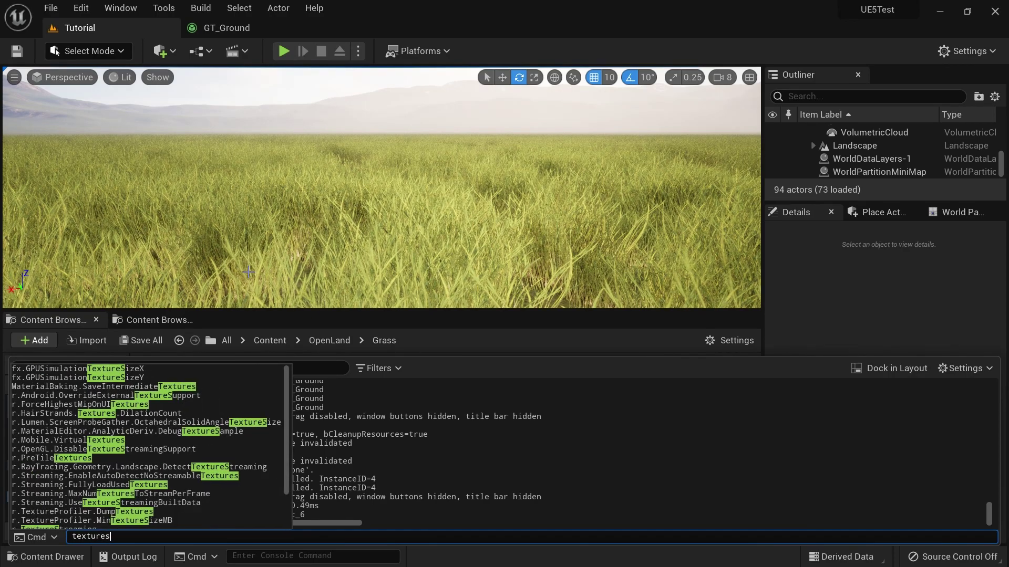
text(tr)
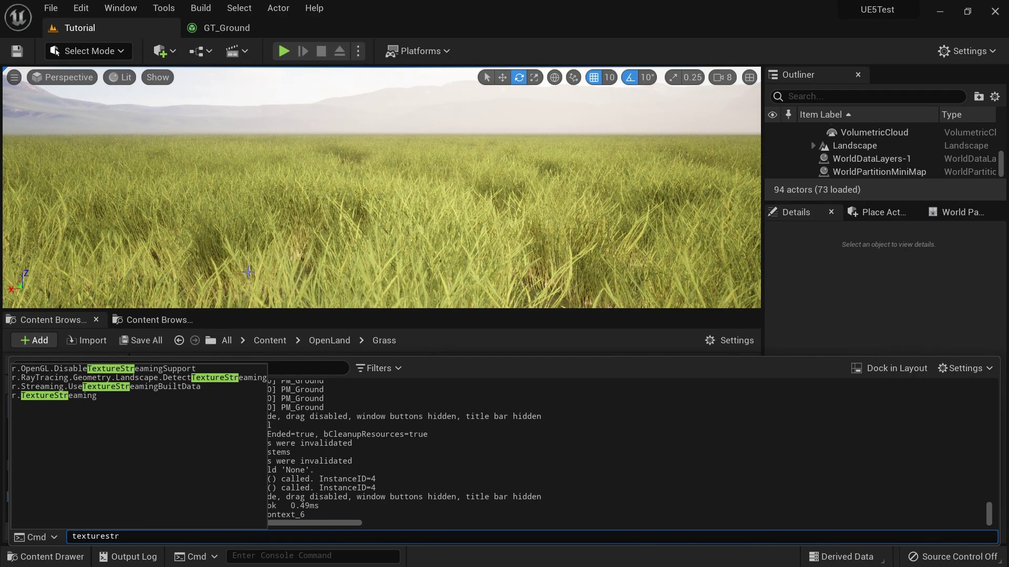
key(BackSpace)
key(BackSpace)
key(BackSpace)
key(BackSpace)
key(BackSpace)
key(BackSpace)
key(BackSpace)
key(BackSpace)
key(BackSpace)
key(BackSpace)
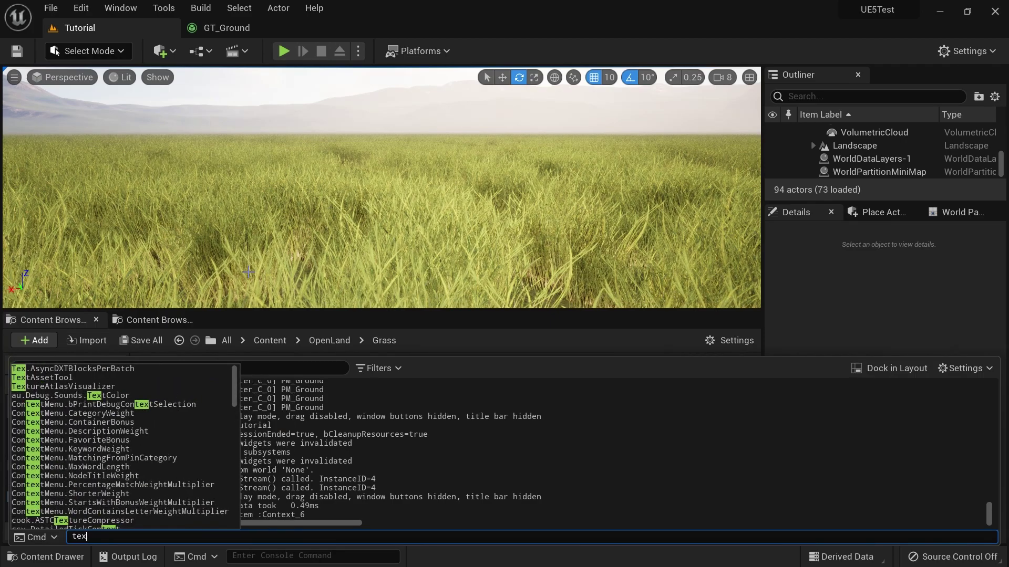
- Find r.Streaming.PoolSize among the console commands matching "pool strea" and query its current value
text(pool)
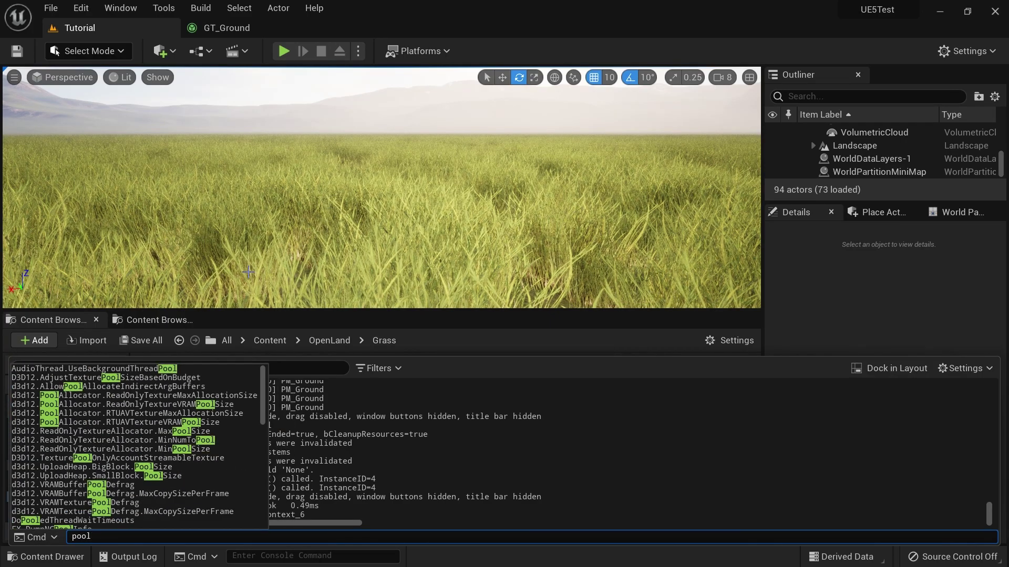
text( stre)
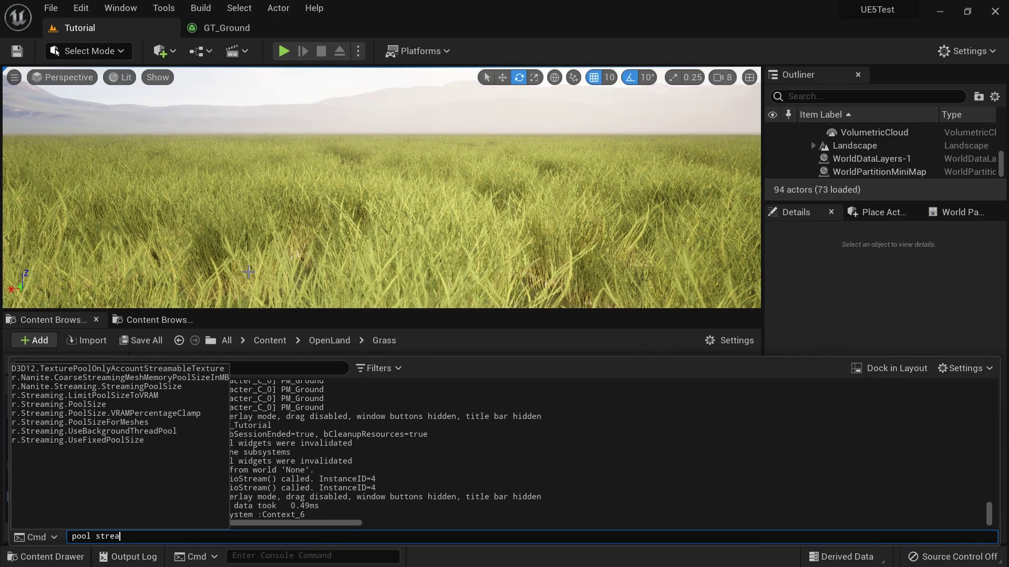
text(a)
key(Down)
key(Down)
key(Down)
key(Down)
key(Down)
key(Down)
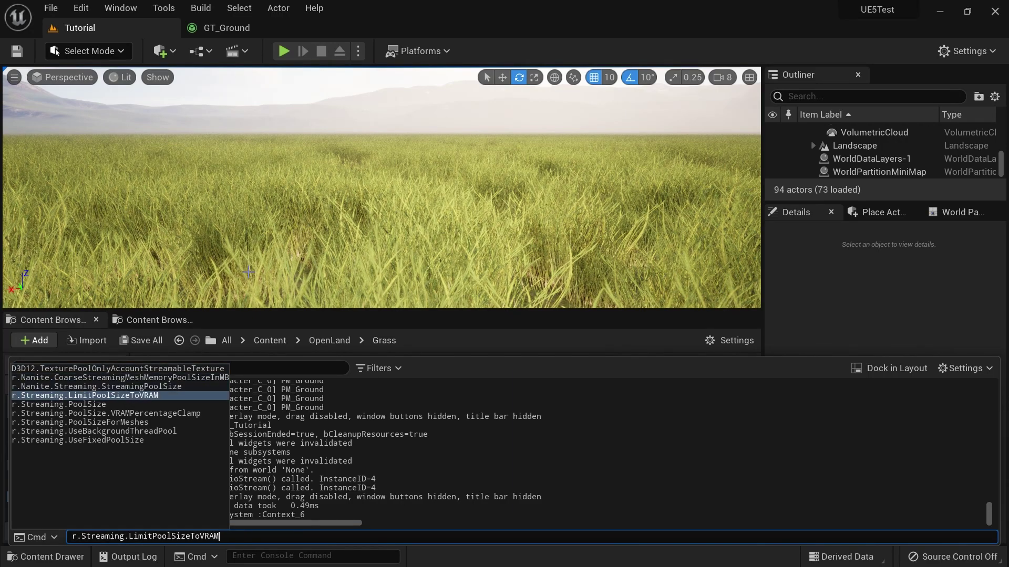
key(Up)
key(Return)
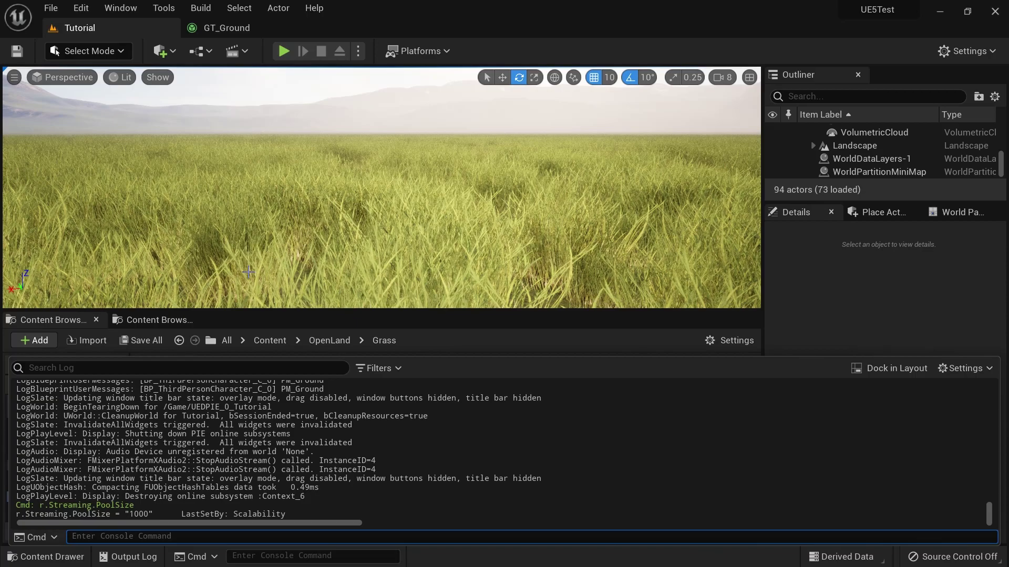
- Set the texture streaming pool size by running the console command r.Streaming.PoolSize = 2000
key(Up)
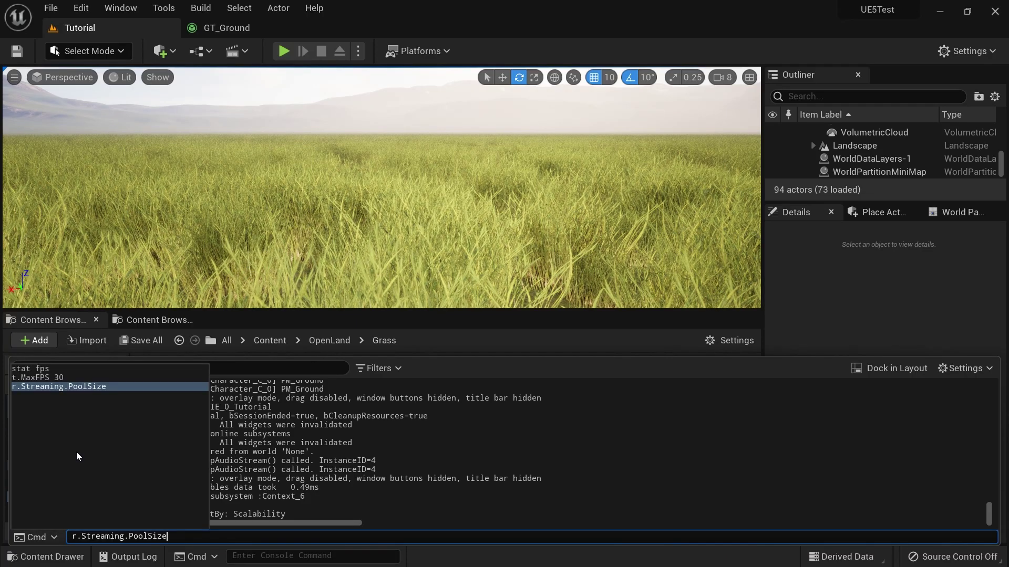
key(Escape)
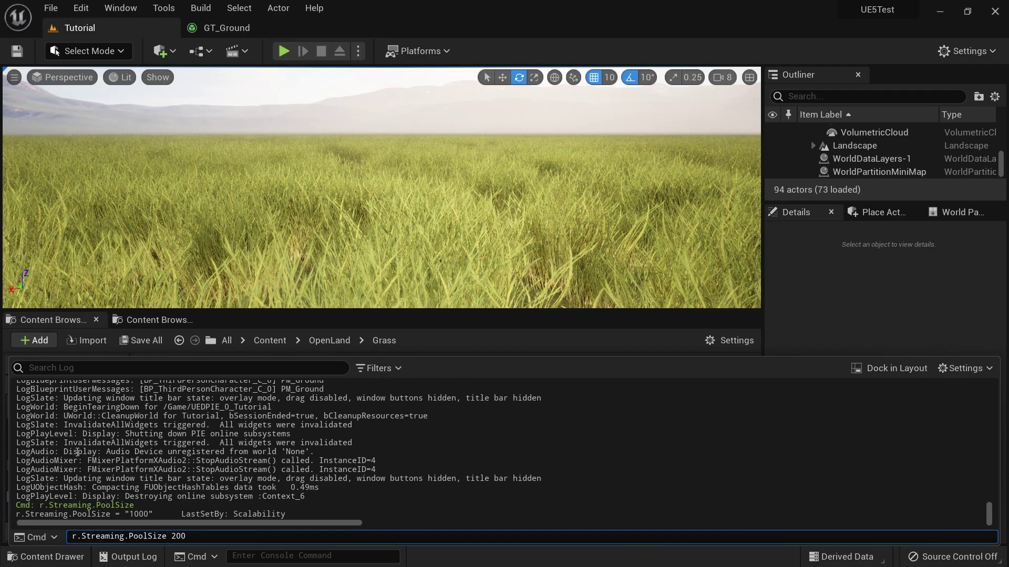
text(2)
key(BackSpace)
key(BackSpace)
text(= 2000)
key(Return)
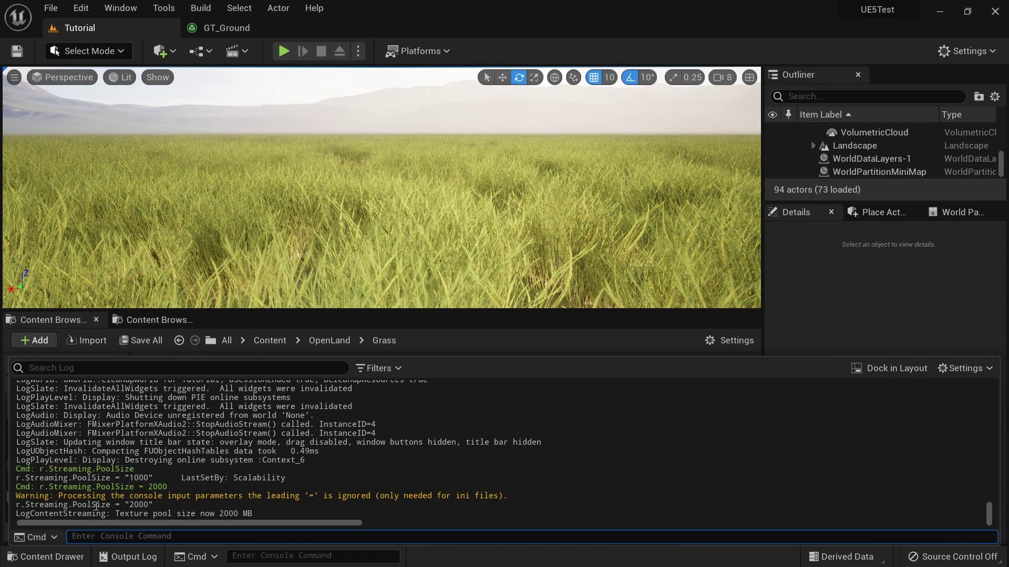
- Rerun the r.Streaming.PoolSize 2000 command without the equals sign and leave the console
key(Up)
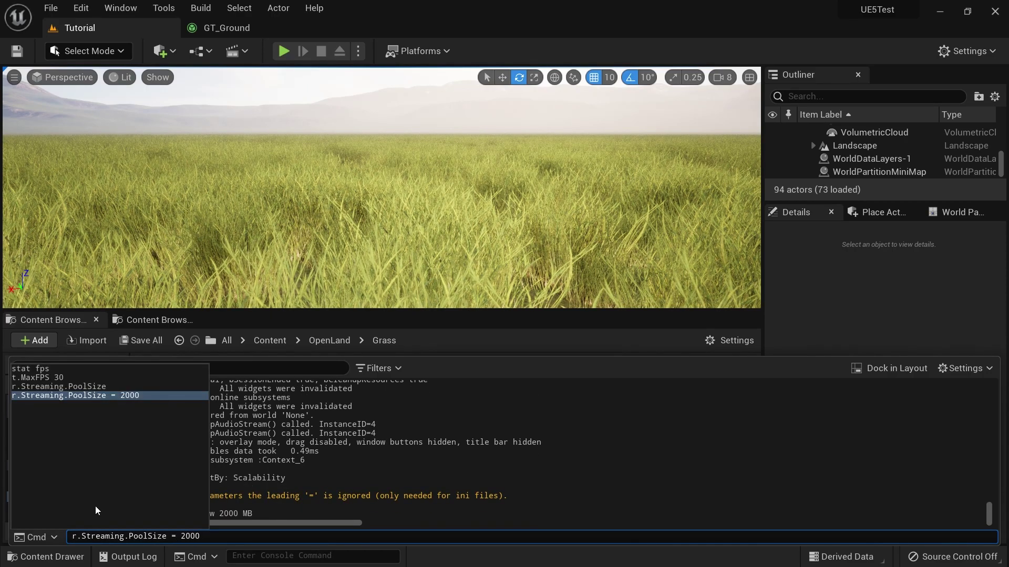
key(Left)
key(BackSpace)
key(BackSpace)
key(Return)
click(201, 232)
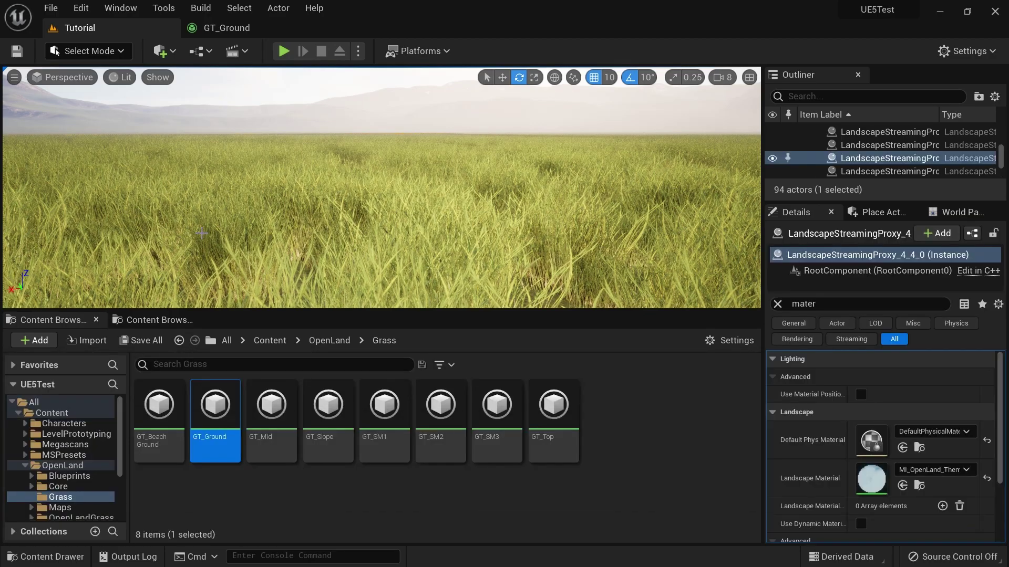
- Play the level full screen, run the character through the grass, stop, and inspect the field from farther away in the editor
key(alt+p)
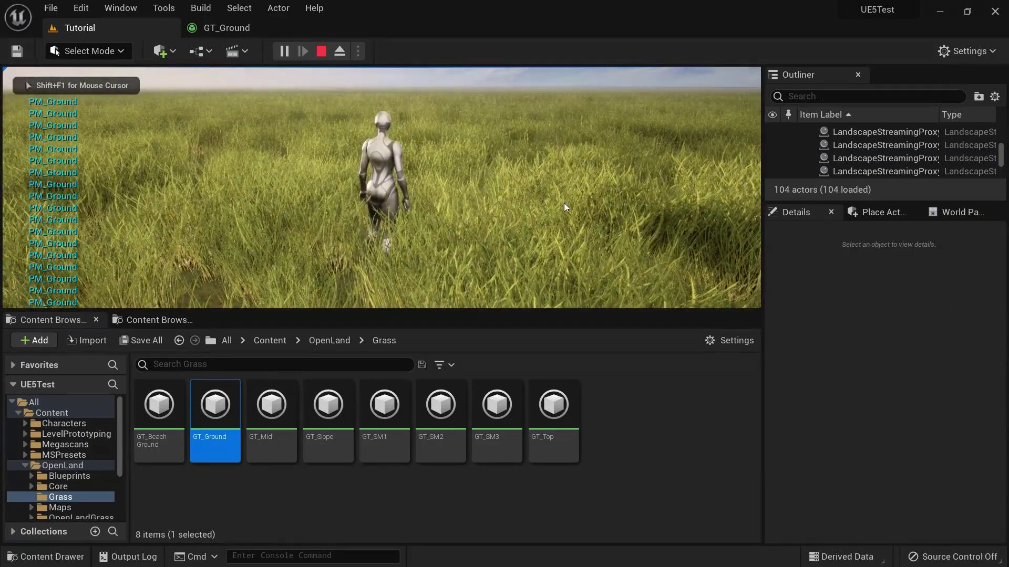
key(F11)
key(w)
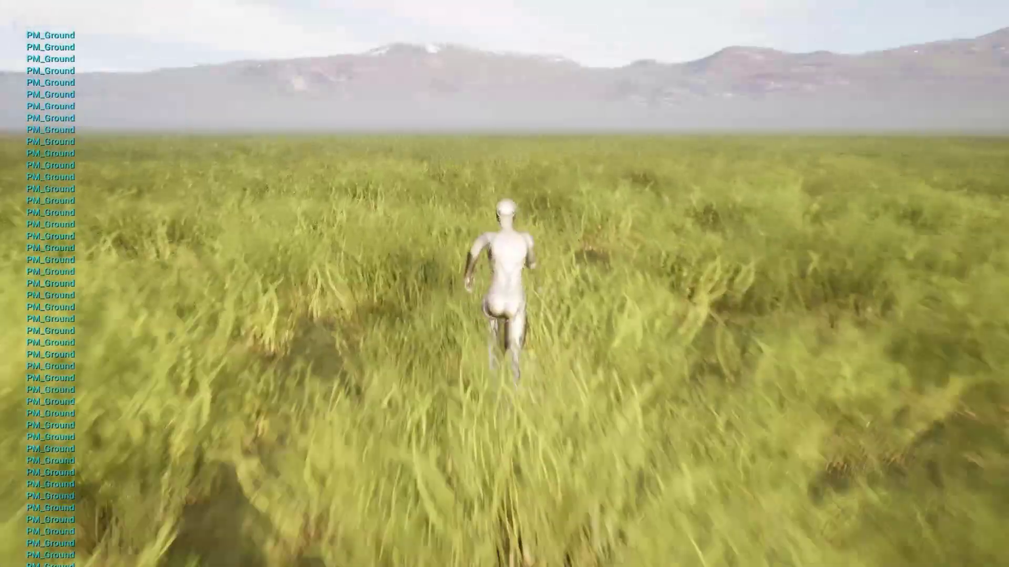
key(Escape)
key(s)
right_drag(504, 283, 525, 294)
key(w)
right_drag(828, 197, 770, 203)
key(F11)
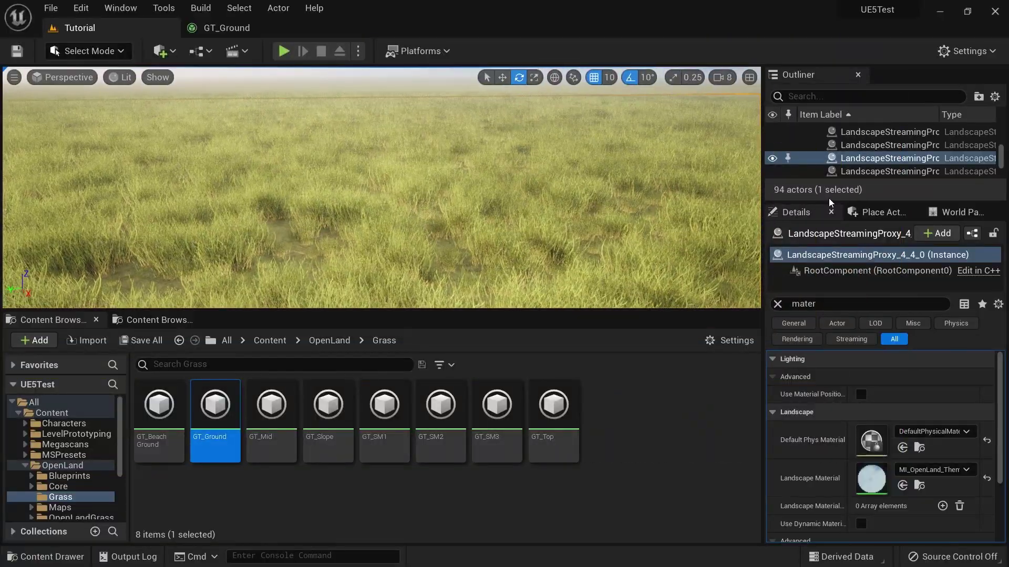
key(s)
mouse_move(381, 187)
right_down()
mouse_move(404, 202)
mouse_move(381, 187)
right_up()
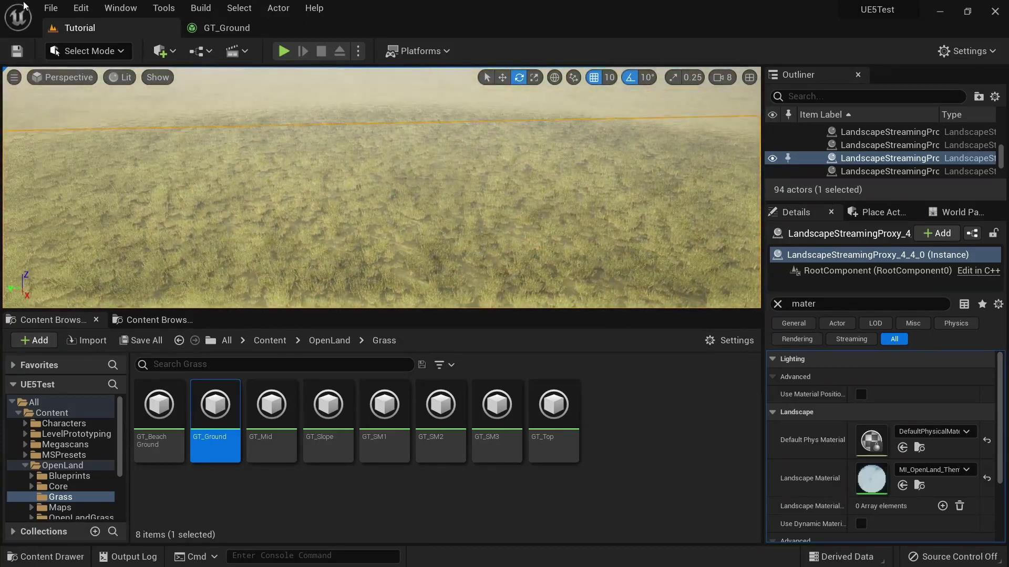
- Switch to Landscape painting and assign RemoveGrass_LayerInfo to the RemoveGrass target layer
click(87, 51)
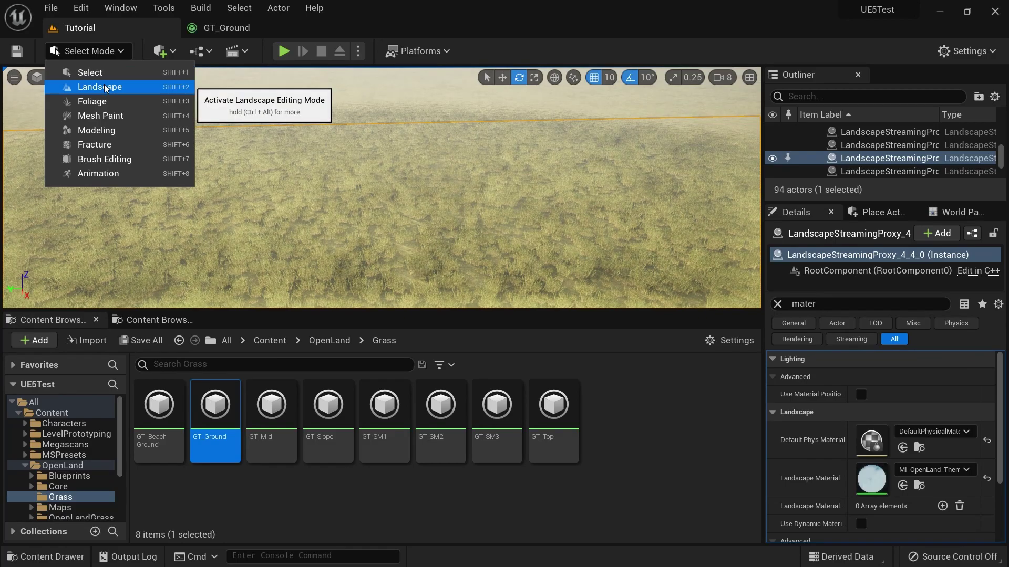
click(90, 86)
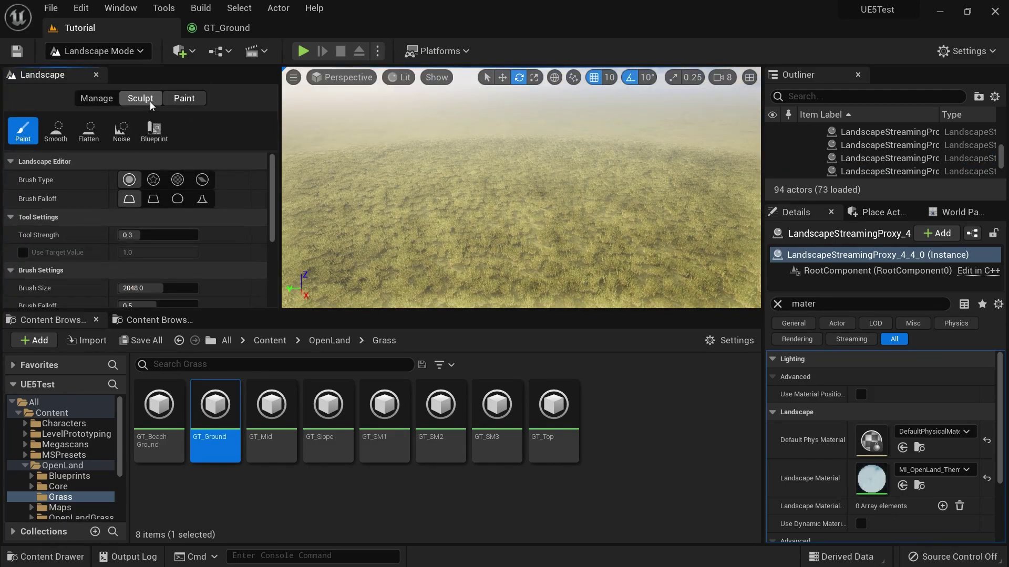
click(184, 98)
scroll(151, 239, down, 5)
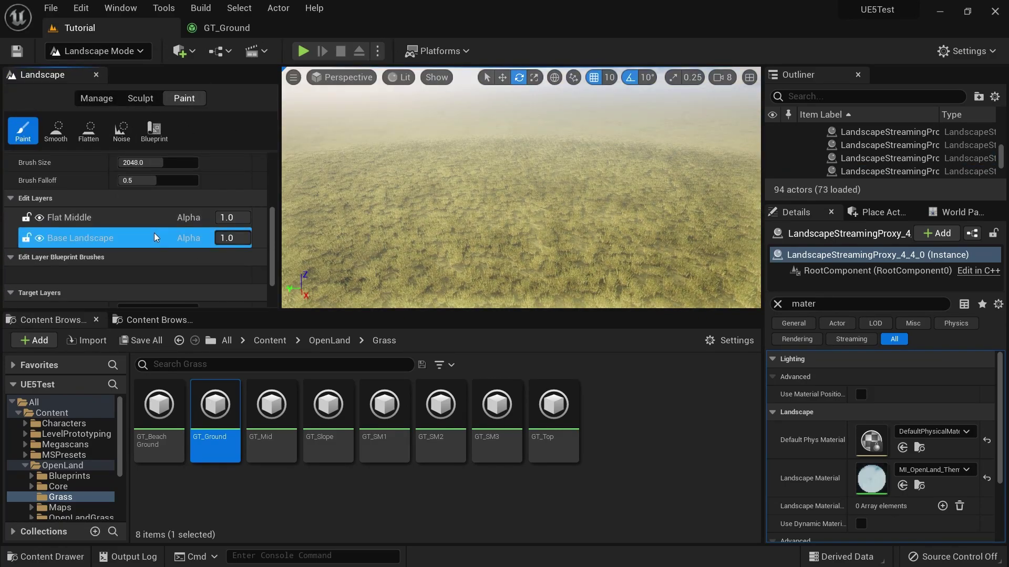
scroll(153, 232, down, 2)
click(138, 250)
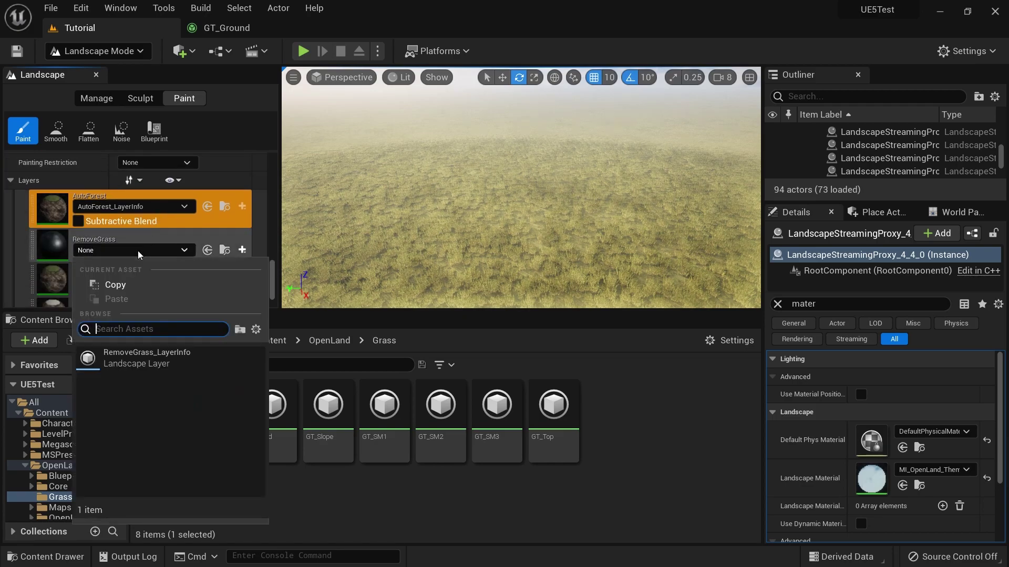
click(161, 353)
- Paint the RemoveGrass layer over a patch of the landscape with brush size 2048 and raise the tool strength to 1.0
click(155, 233)
drag(475, 202, 473, 205)
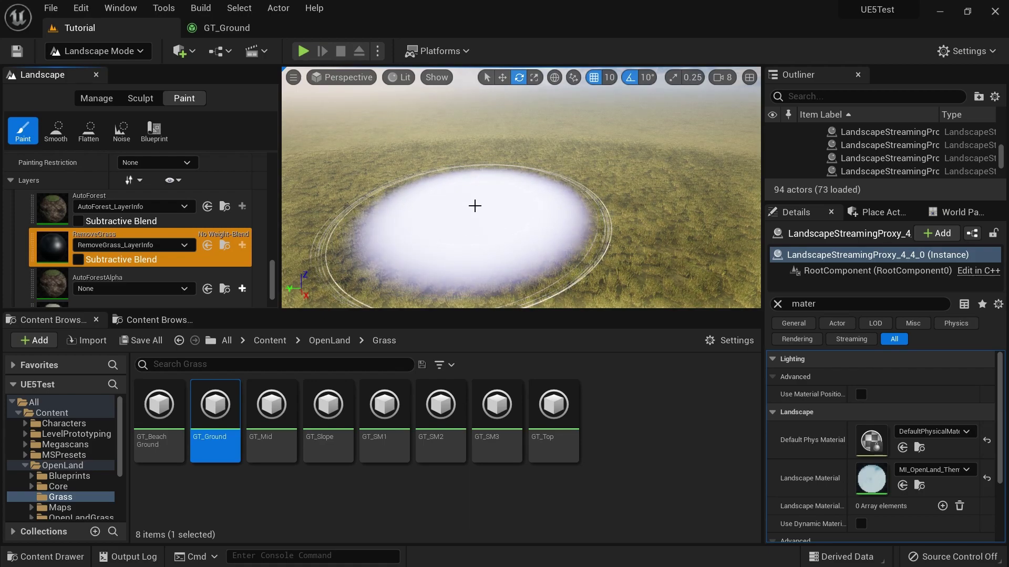
scroll(256, 275, up, 5)
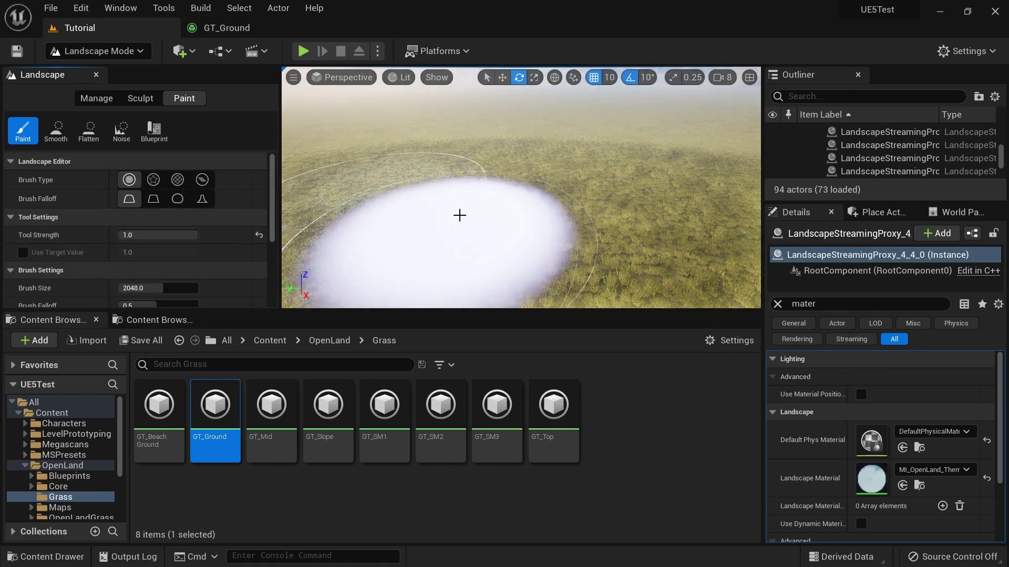
- Paint RemoveGrass over more of the field at full strength, then reduce the tool strength to 0.4496 and paint another stroke
drag(482, 198, 463, 170)
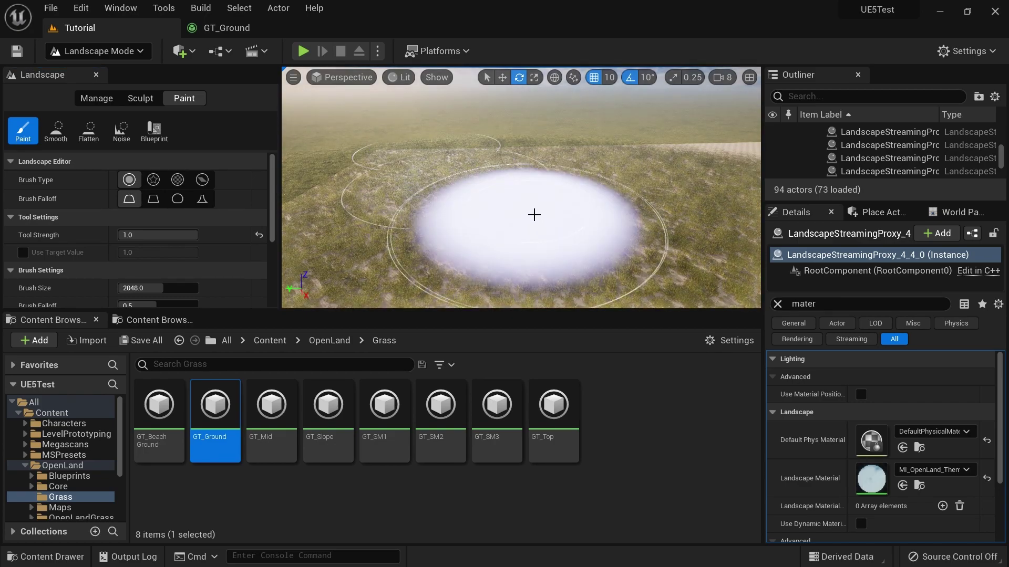
click(531, 219)
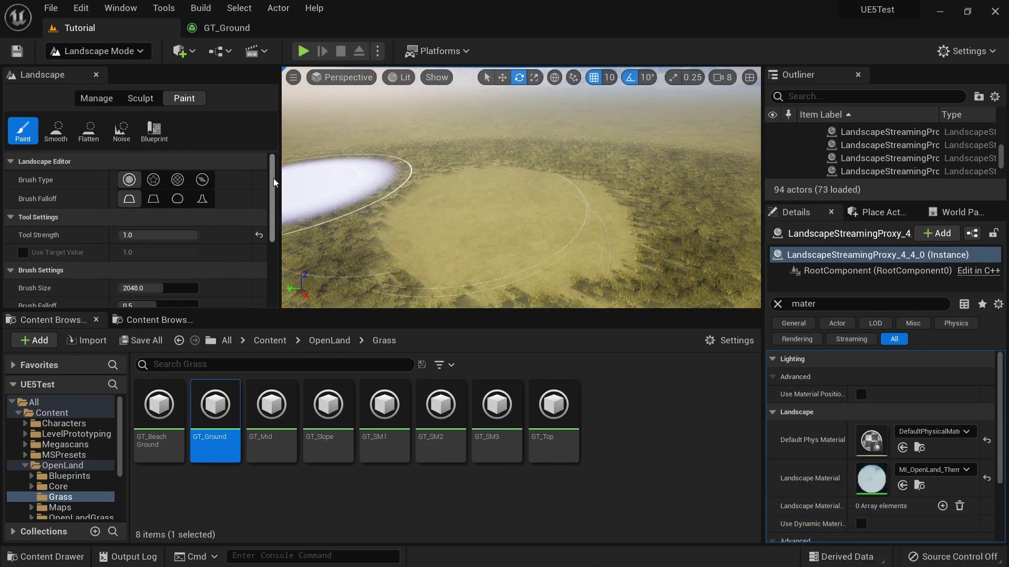
scroll(126, 232, down, 3)
scroll(158, 236, up, 3)
drag(167, 238, 156, 238)
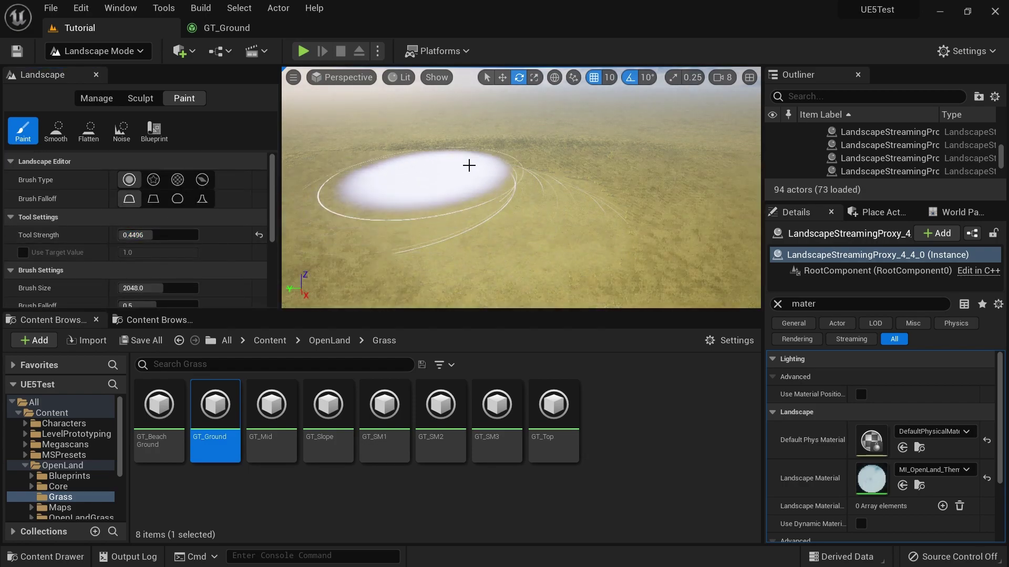
drag(625, 239, 379, 190)
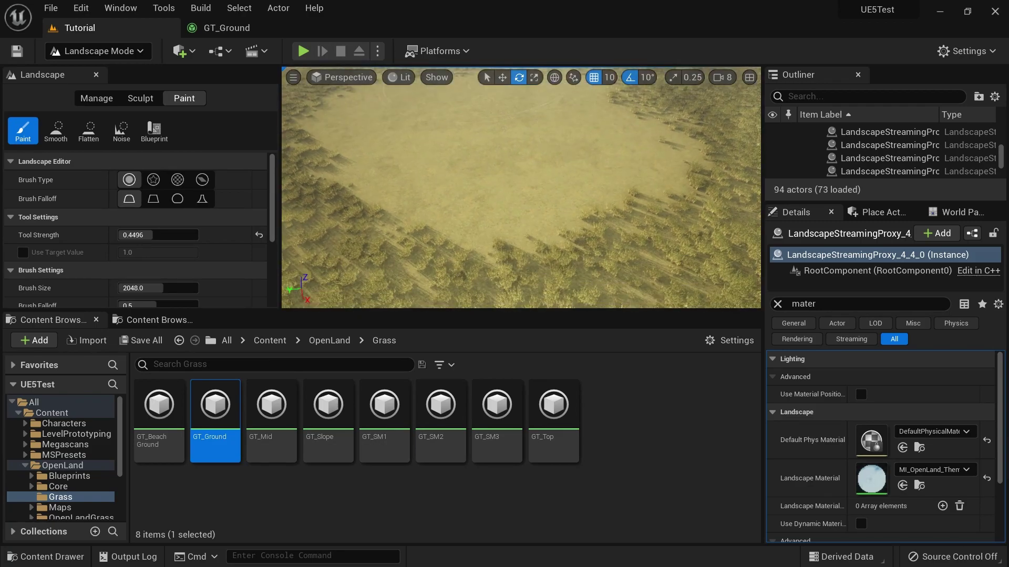
- Set the brush falloff to 1.0 and paint RemoveGrass over further parts of the grass field
scroll(156, 210, down, 5)
scroll(156, 211, up, 3)
mouse_move(153, 222)
mouse_down()
mouse_move(130, 221)
mouse_move(199, 222)
mouse_up()
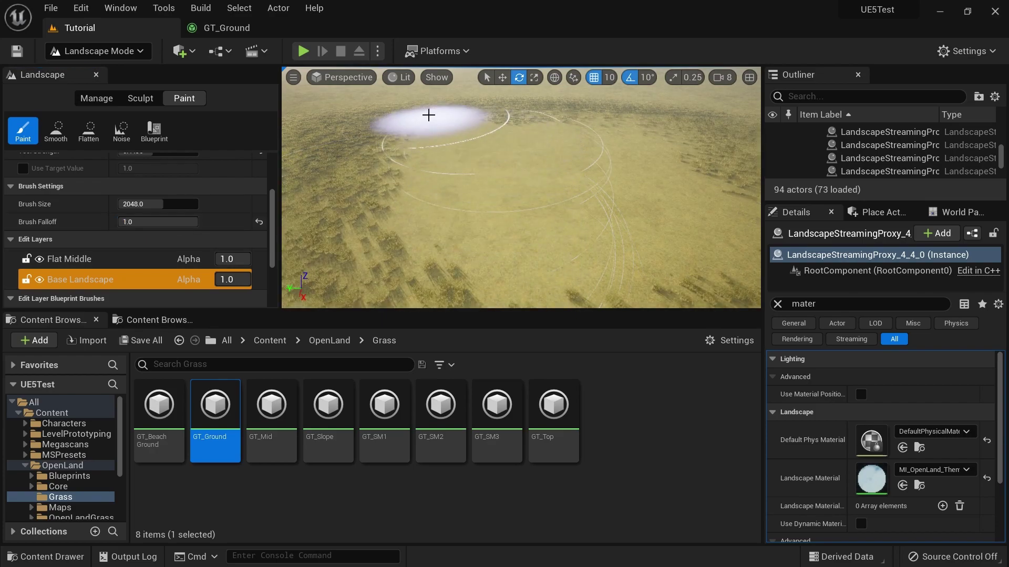
key(s)
mouse_move(462, 209)
right_down()
mouse_move(453, 231)
mouse_move(453, 153)
mouse_move(462, 173)
right_up()
key(w)
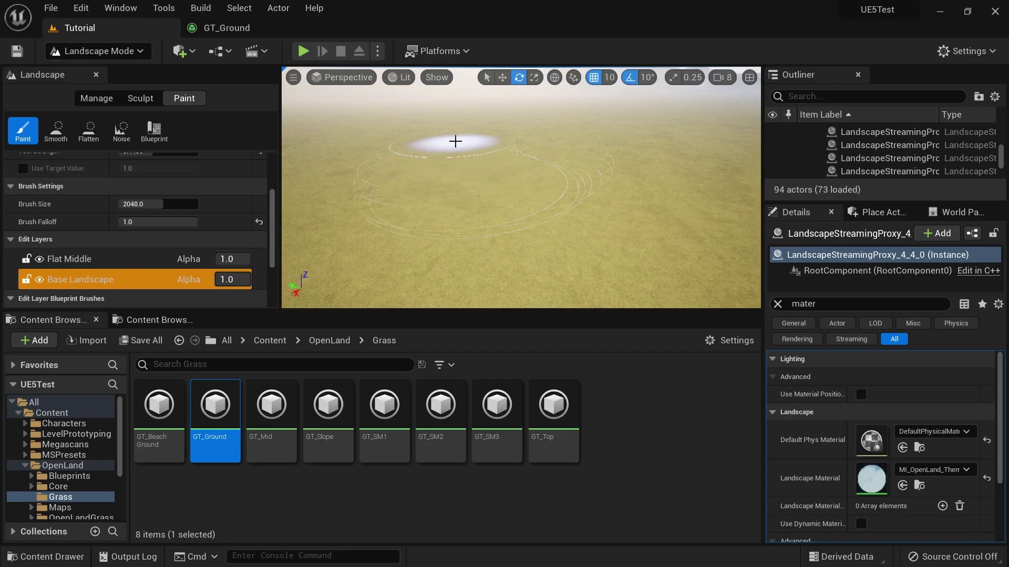
right_drag(421, 154, 422, 154)
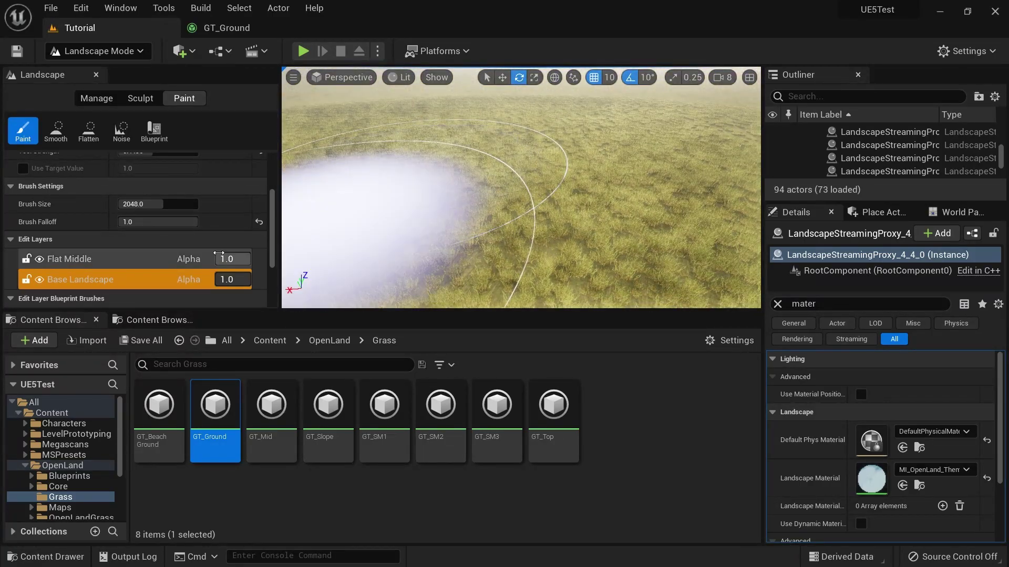
- Assign Sand_LayerInfo to the Sand target layer and make Sand the active paint layer
drag(275, 220, 268, 301)
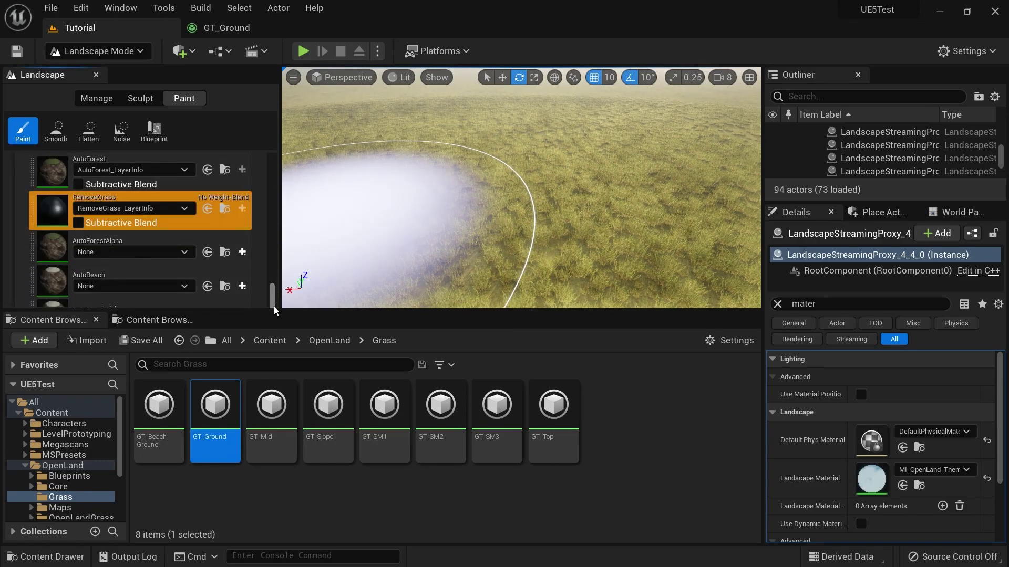
scroll(274, 299, down, 5)
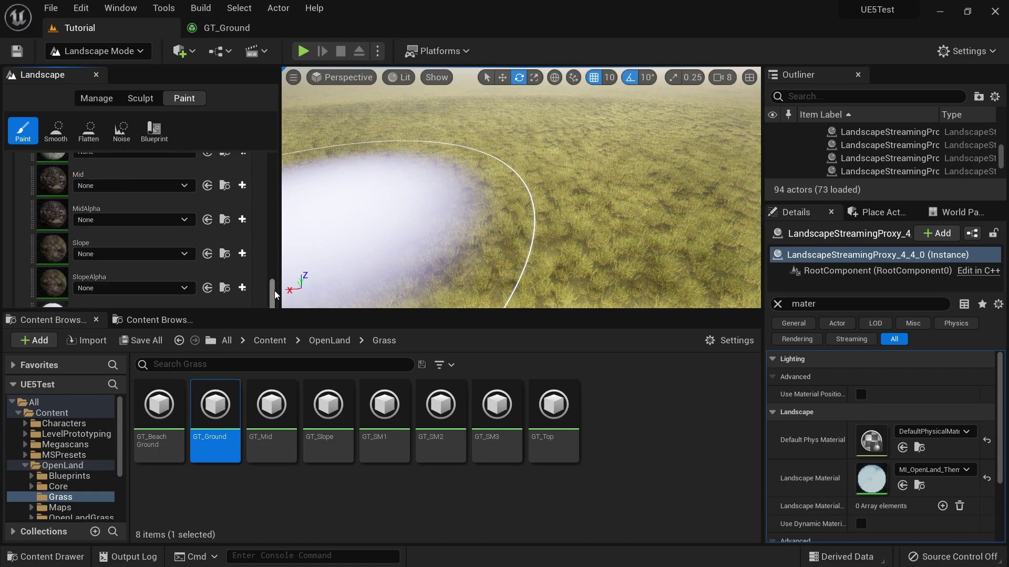
scroll(274, 291, up, 3)
click(156, 276)
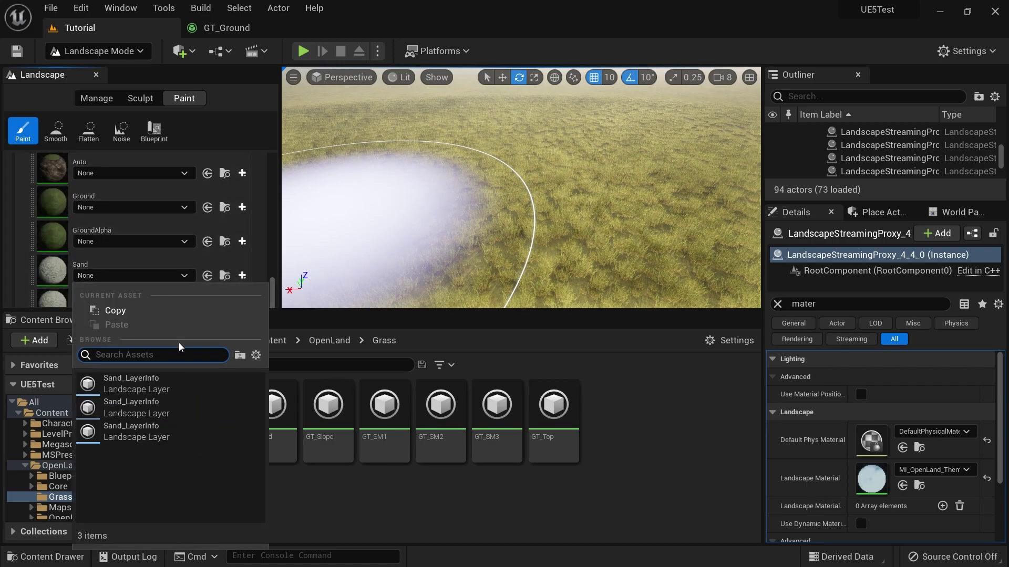
click(183, 384)
click(131, 265)
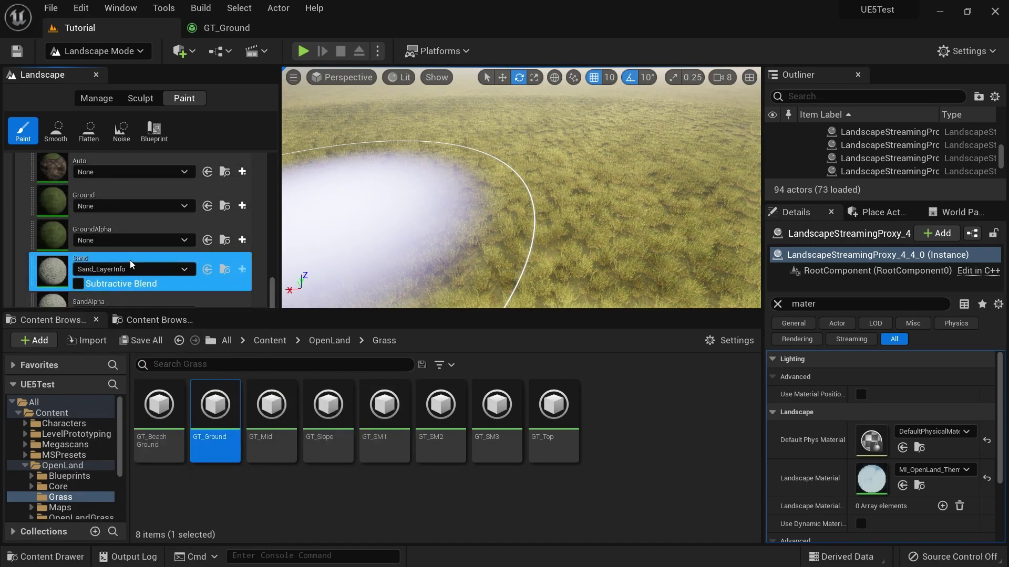
- Paint a patch of the Sand layer onto the grass field and view the painted area
drag(539, 163, 378, 147)
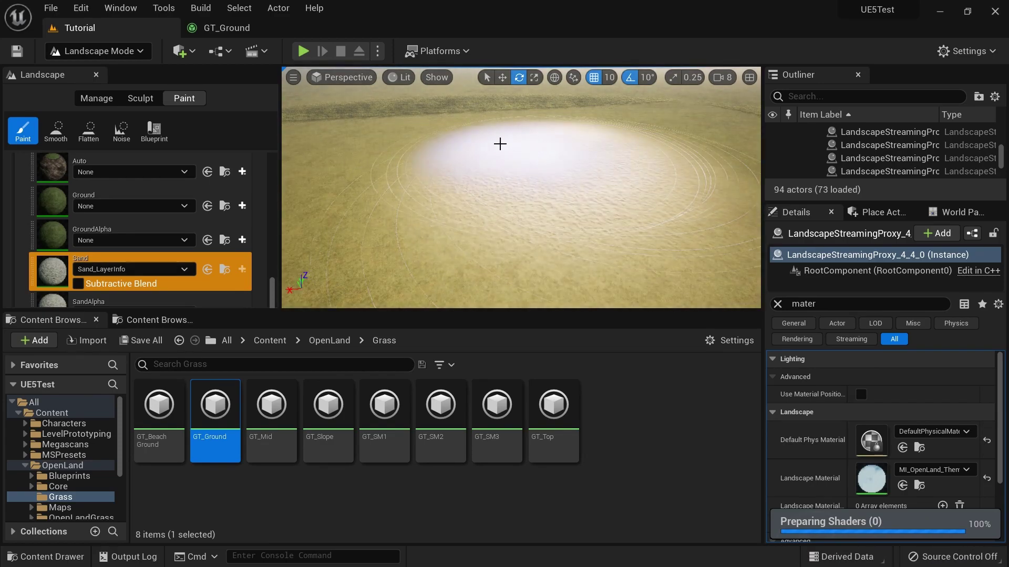
right_drag(504, 174, 501, 197)
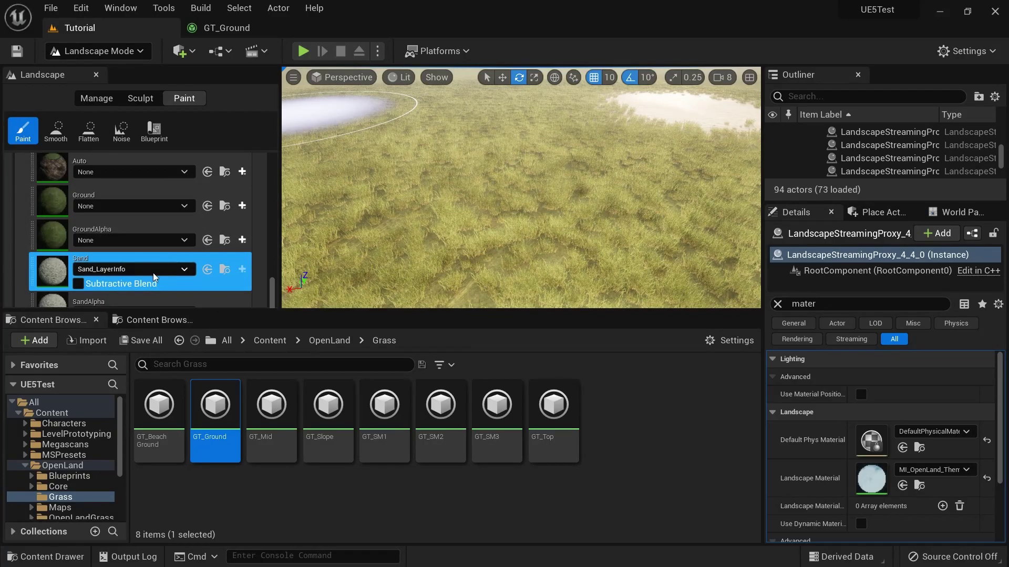
click(349, 286)
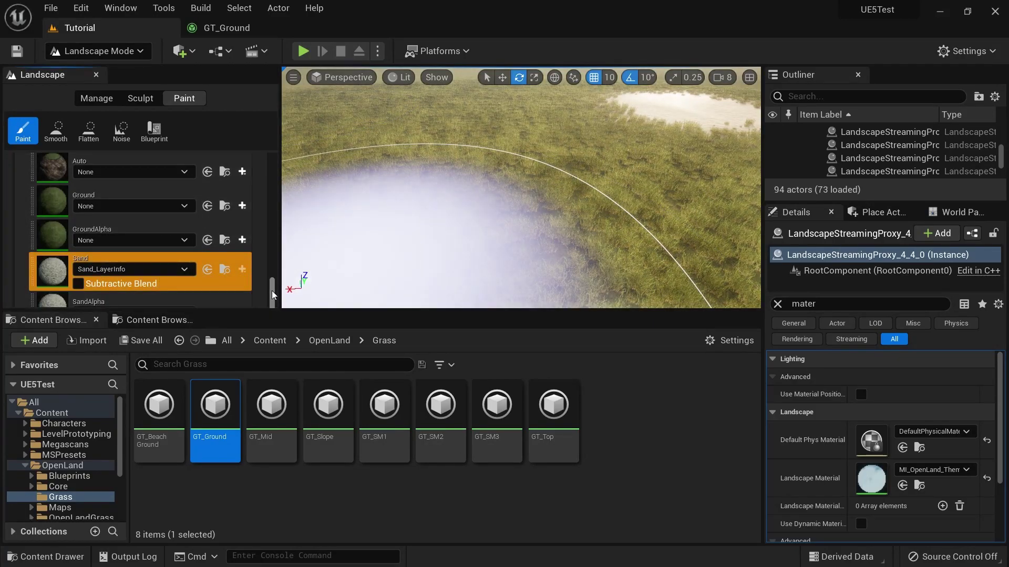
- Assign SandAlpha_LayerInfo to the SandAlpha target layer and make SandAlpha the active paint layer
drag(271, 295, 272, 297)
click(168, 262)
click(179, 369)
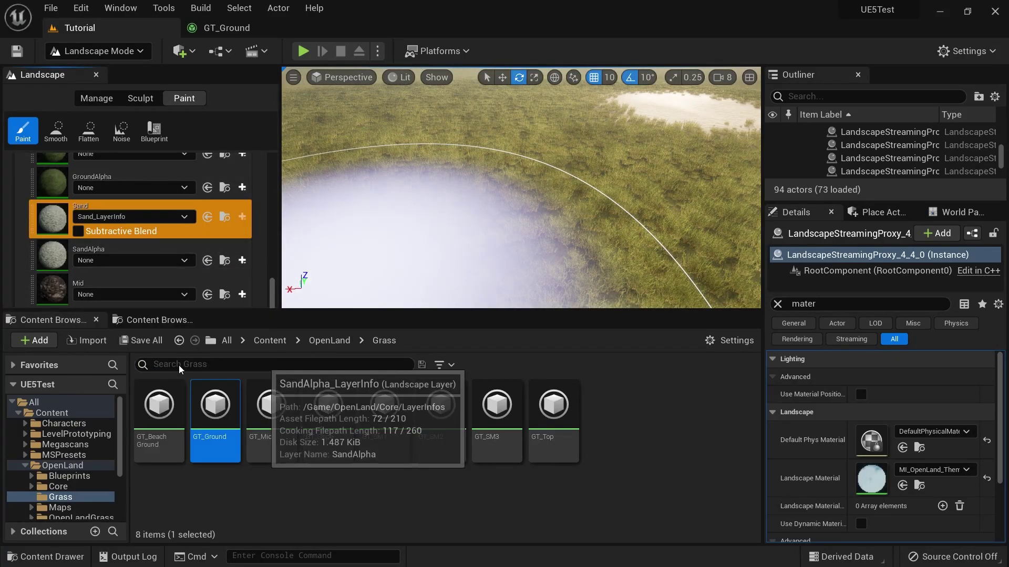
click(141, 247)
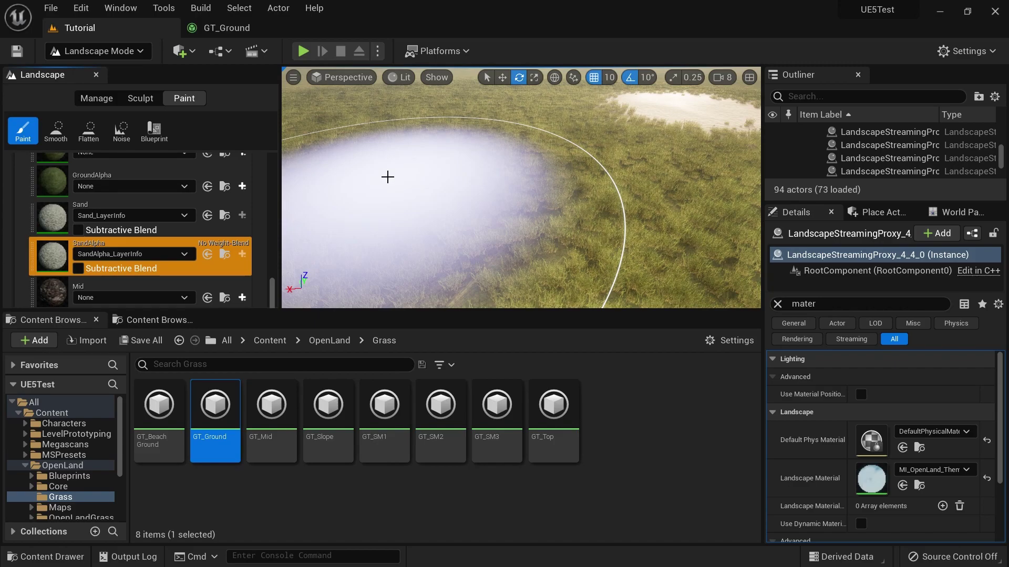
- Paint the SandAlpha layer in repeated strokes over the grass beside the Sand patch
mouse_move(388, 177)
mouse_down()
mouse_move(387, 156)
mouse_move(347, 165)
mouse_move(439, 202)
mouse_up()
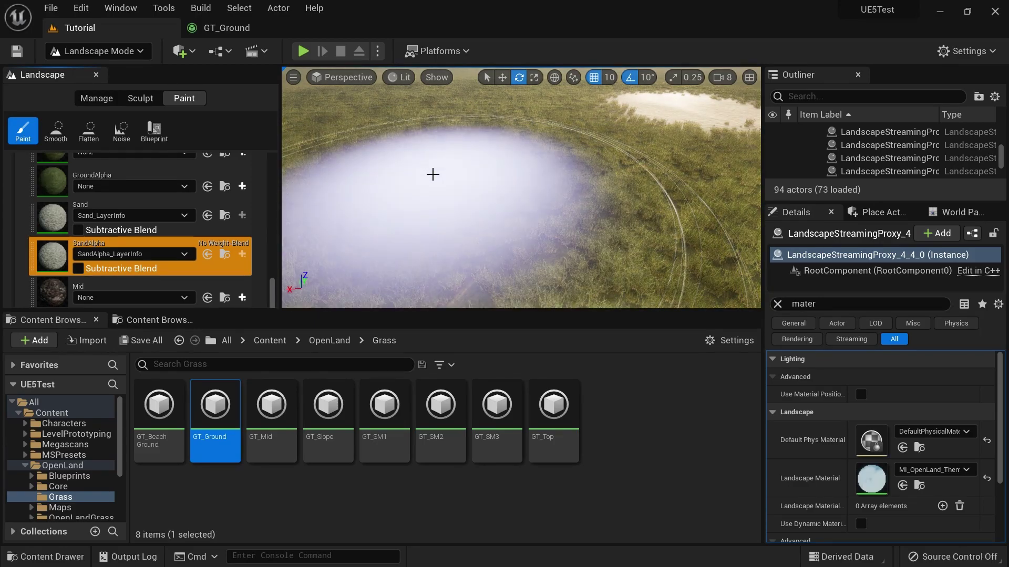
mouse_move(432, 174)
mouse_down()
mouse_move(464, 165)
mouse_move(413, 135)
mouse_up()
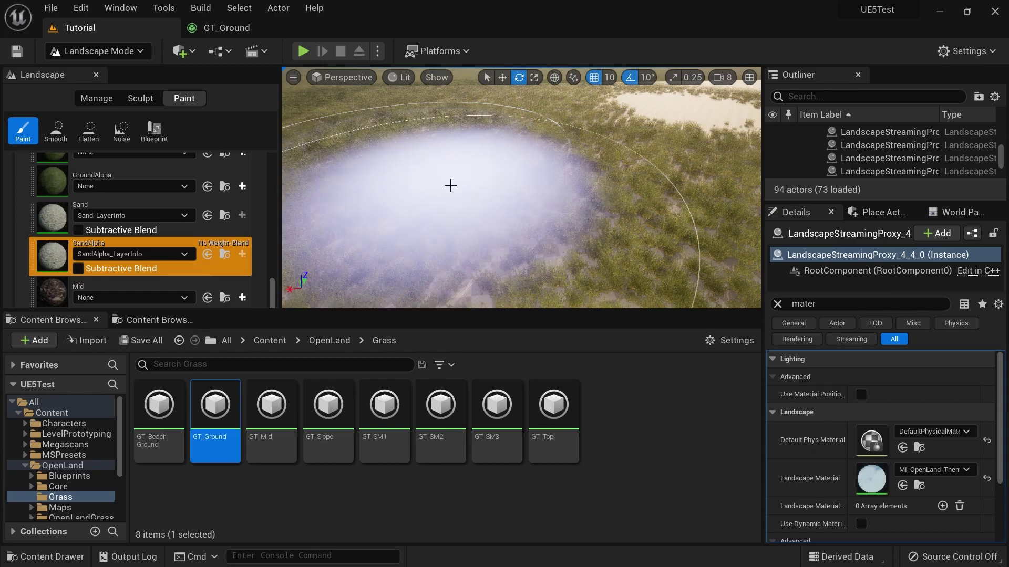
click(432, 167)
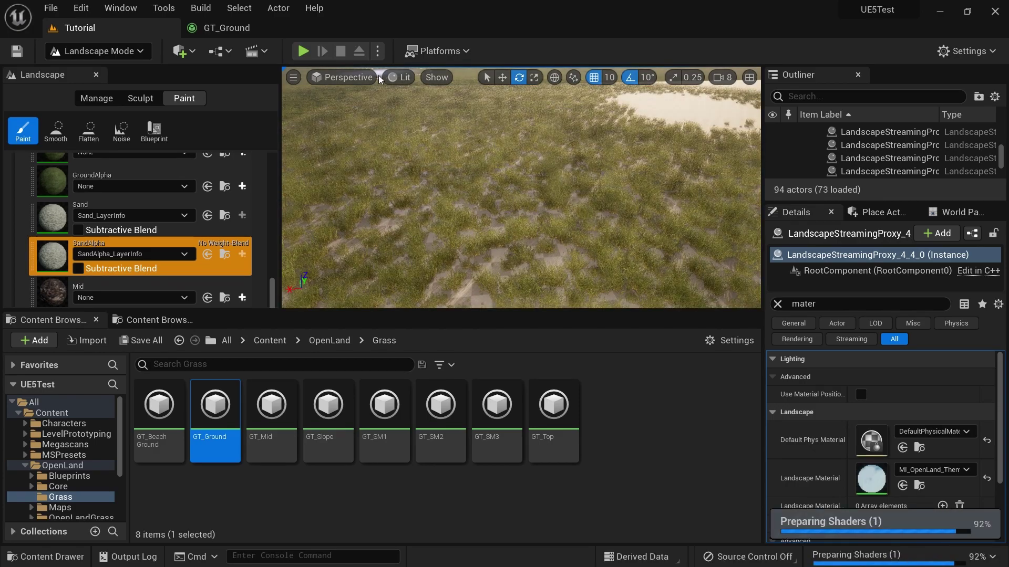
drag(458, 176, 414, 170)
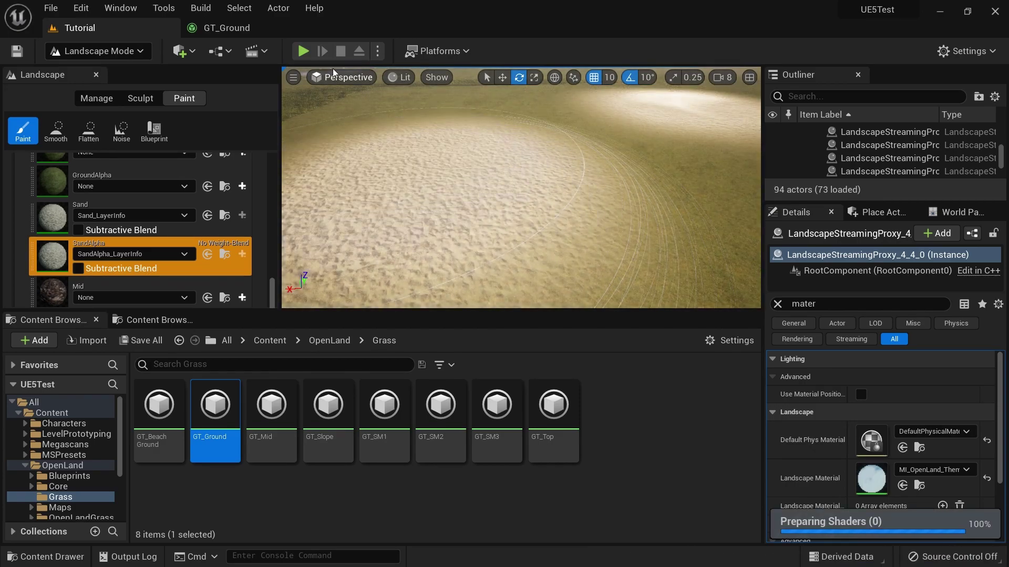
right_drag(521, 157, 521, 236)
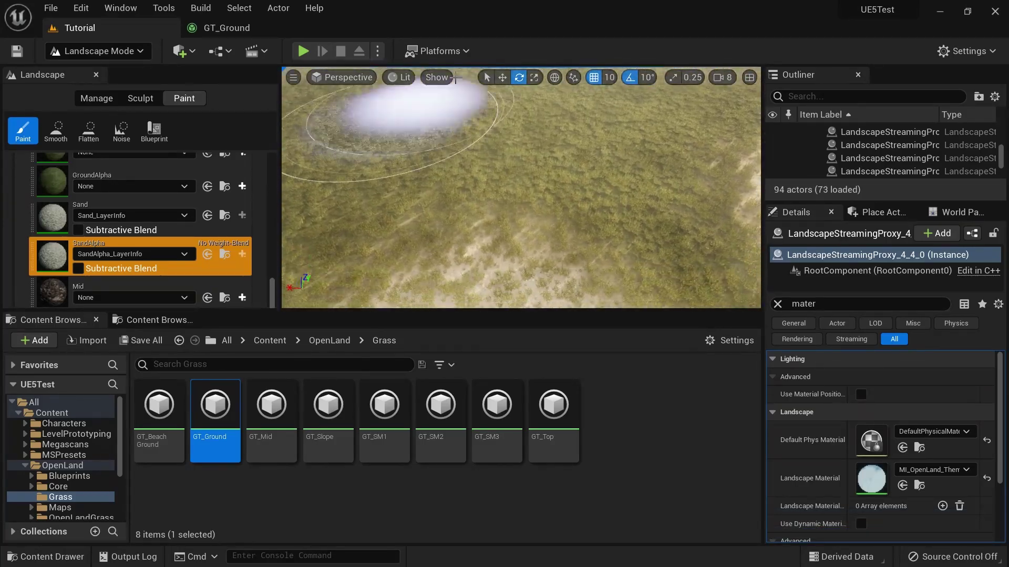
- Set the viewport camera speed to 4 and examine the grass mixed with sand from up close
click(722, 78)
drag(808, 110, 762, 112)
right_drag(656, 173, 690, 218)
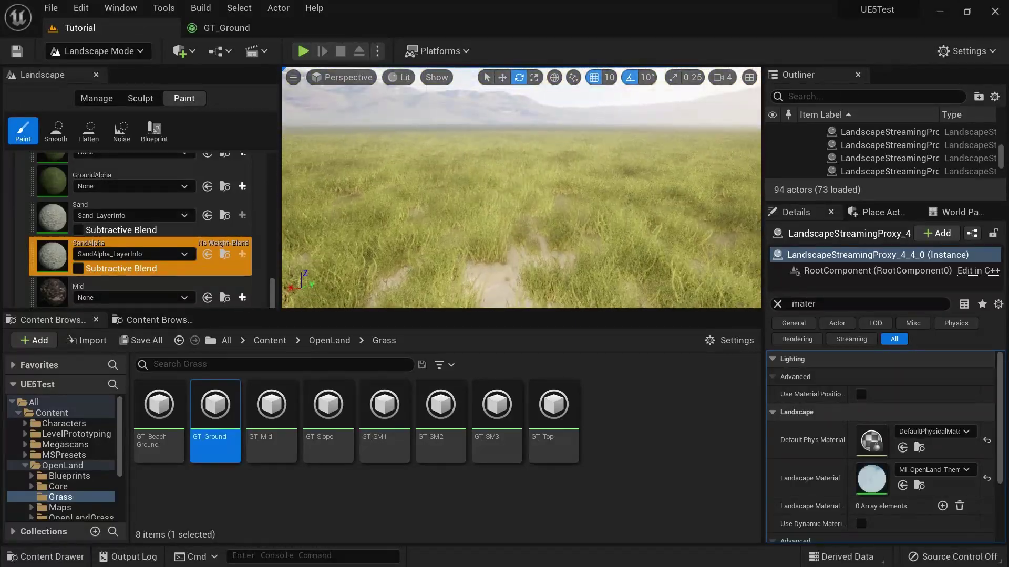
right_drag(520, 184, 520, 205)
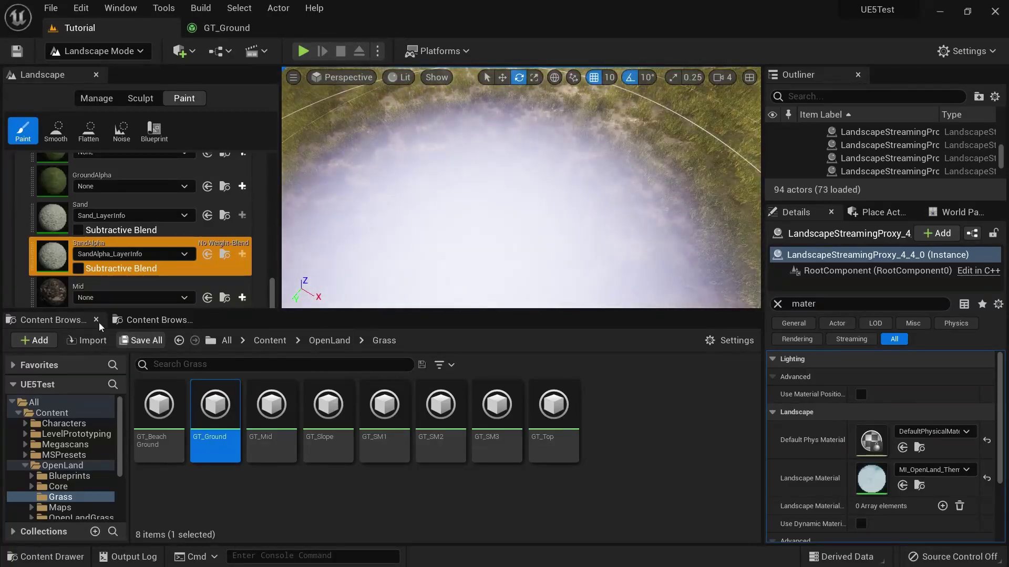
- Make RemoveGrass the active target layer again and paint it over the grass in the SandAlpha area
scroll(122, 245, up, 10)
click(132, 266)
click(137, 257)
click(137, 257)
click(493, 228)
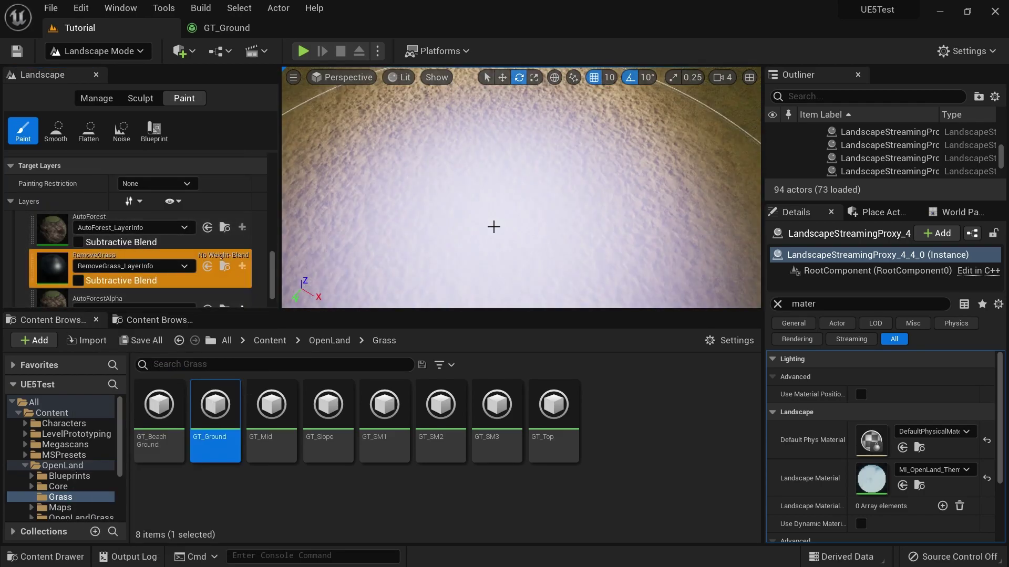
- Examine the cleared sand patch and the surrounding grass from several angles and distances
click(227, 97)
right_drag(418, 166, 417, 189)
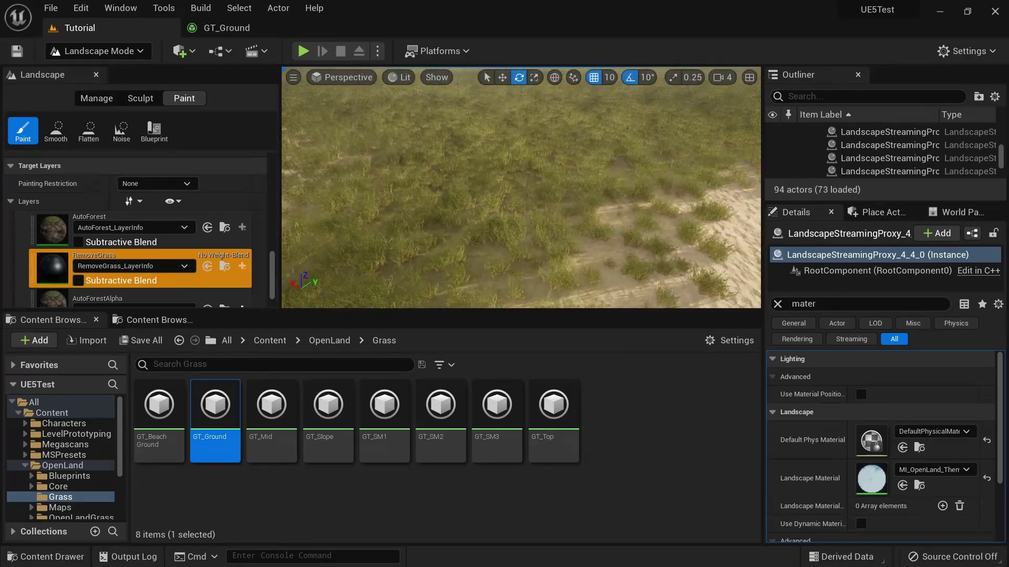
mouse_move(504, 184)
right_down()
mouse_move(652, 210)
mouse_move(743, 184)
right_up()
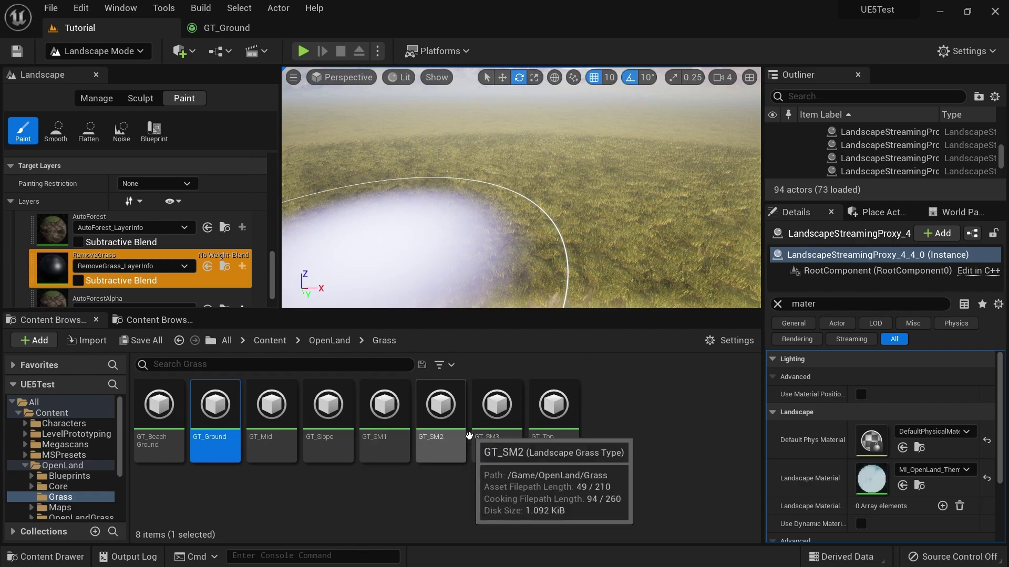
right_drag(446, 257, 706, 226)
key(w)
right_drag(399, 223, 319, 249)
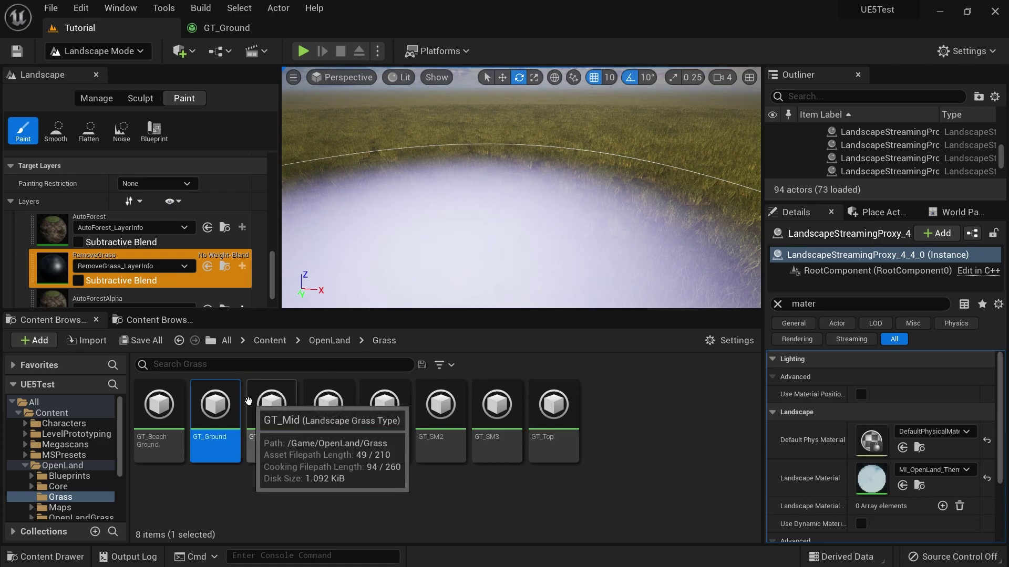
mouse_move(538, 177)
right_down()
mouse_move(513, 169)
mouse_move(510, 181)
mouse_move(485, 181)
right_up()
- Play the level in the viewport and run the character across the sand patch and through the grass at its edge
key(alt+p)
key(w)
key(w)
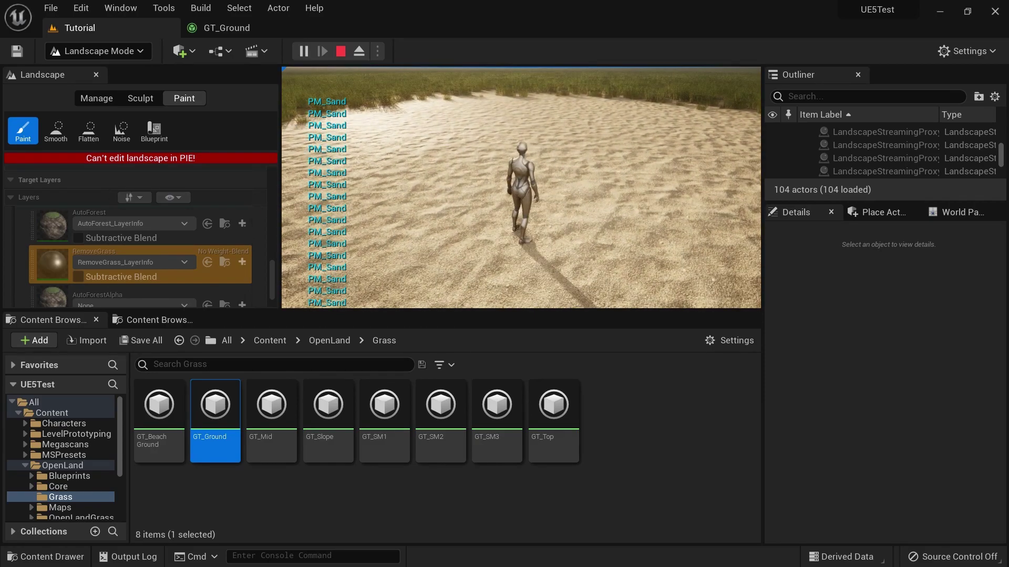
key(w)
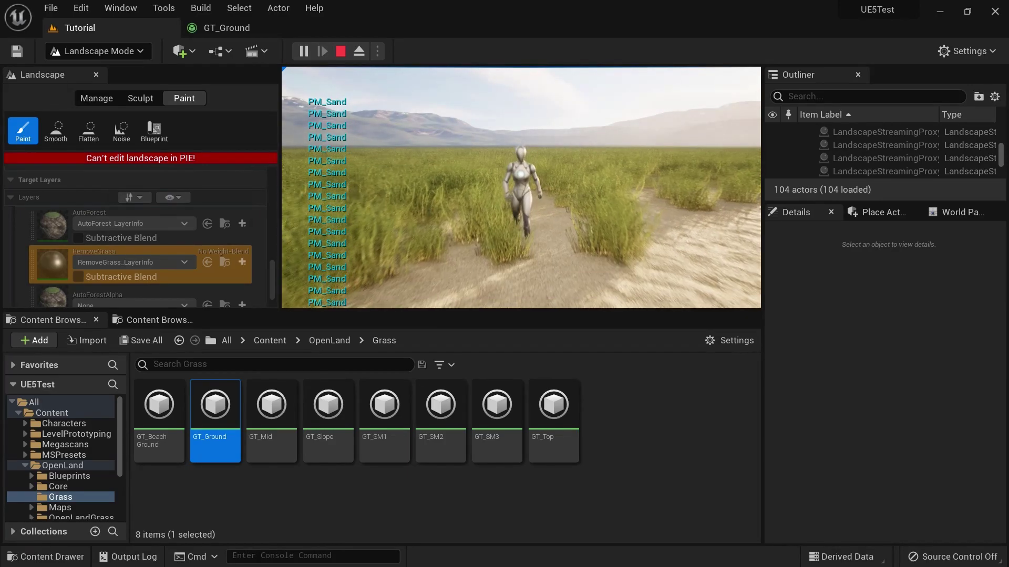
key(d)
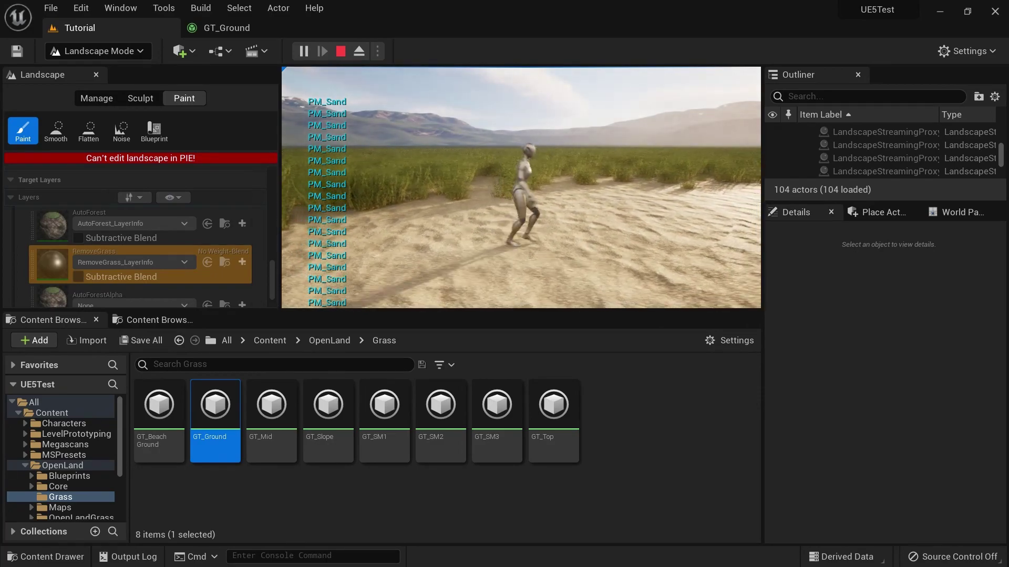